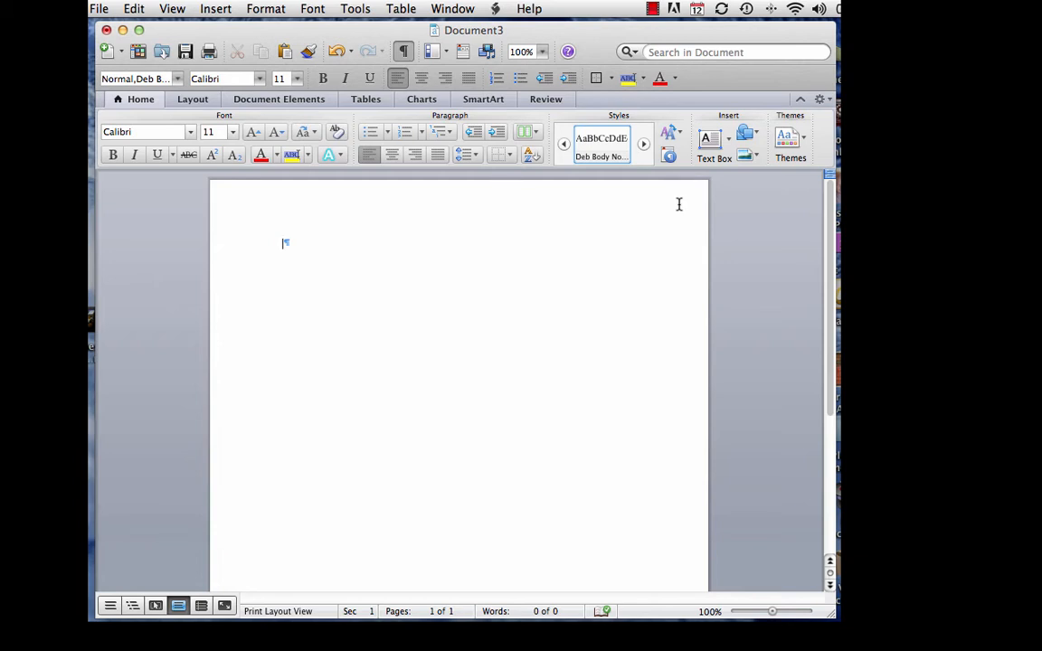
Turn on the horizontal and vertical rulers around the blank page
left_click(172, 9)
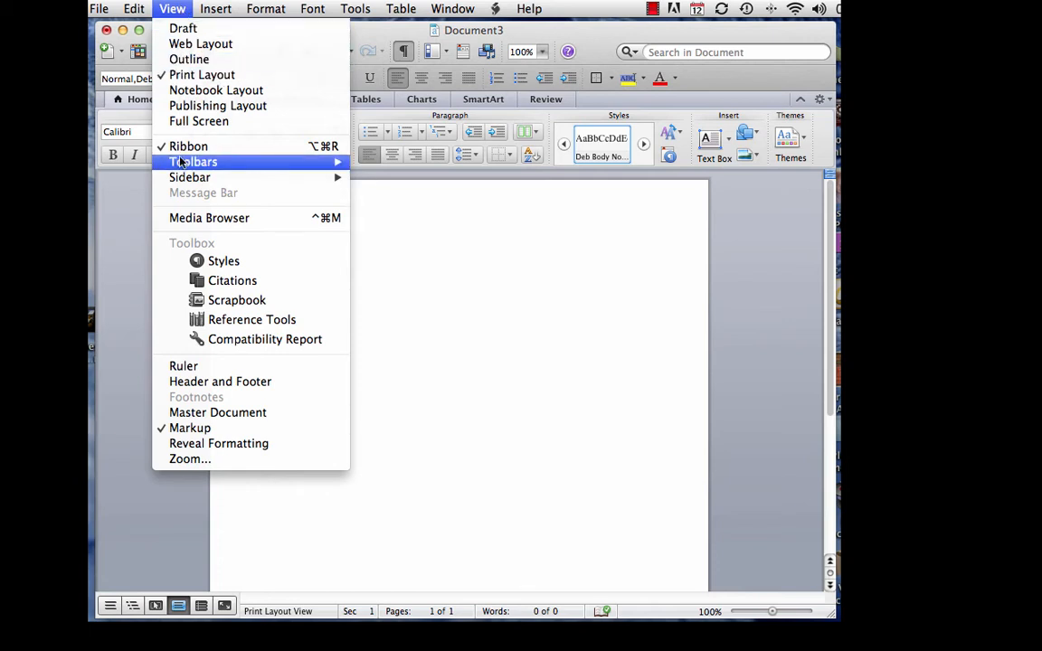
left_click(179, 369)
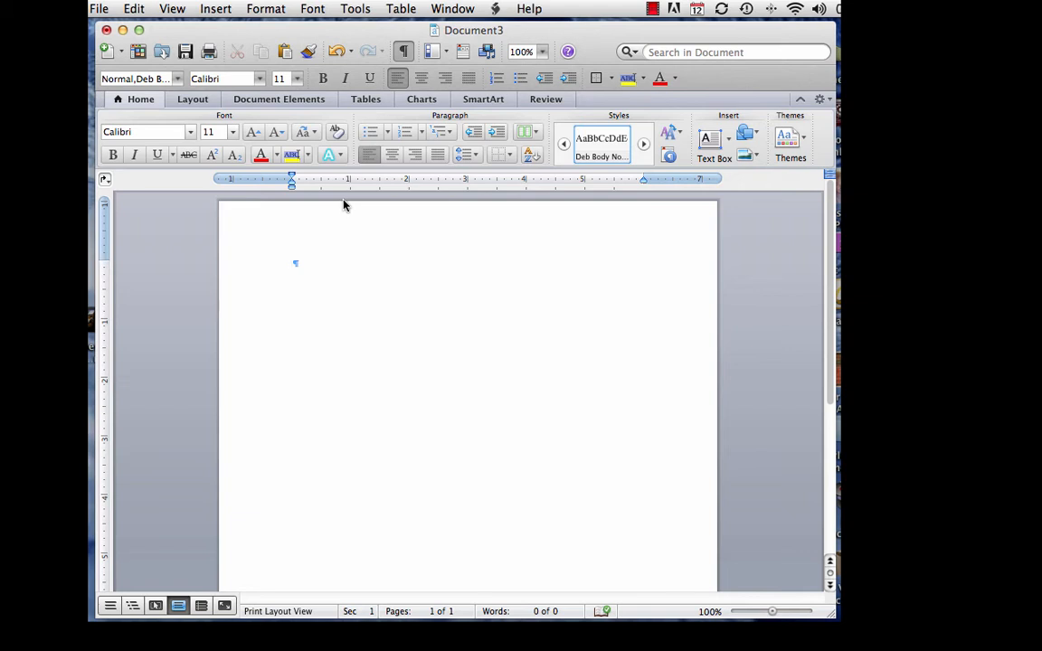
Set the font to Times New Roman at size 12
left_click(225, 81)
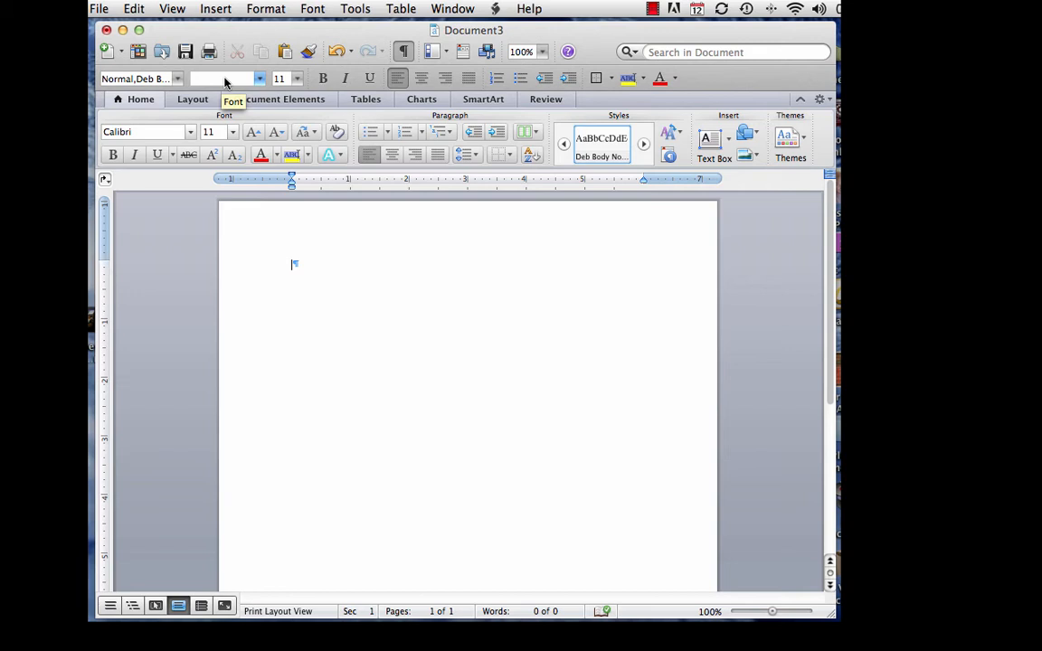
type("Times New Ro")
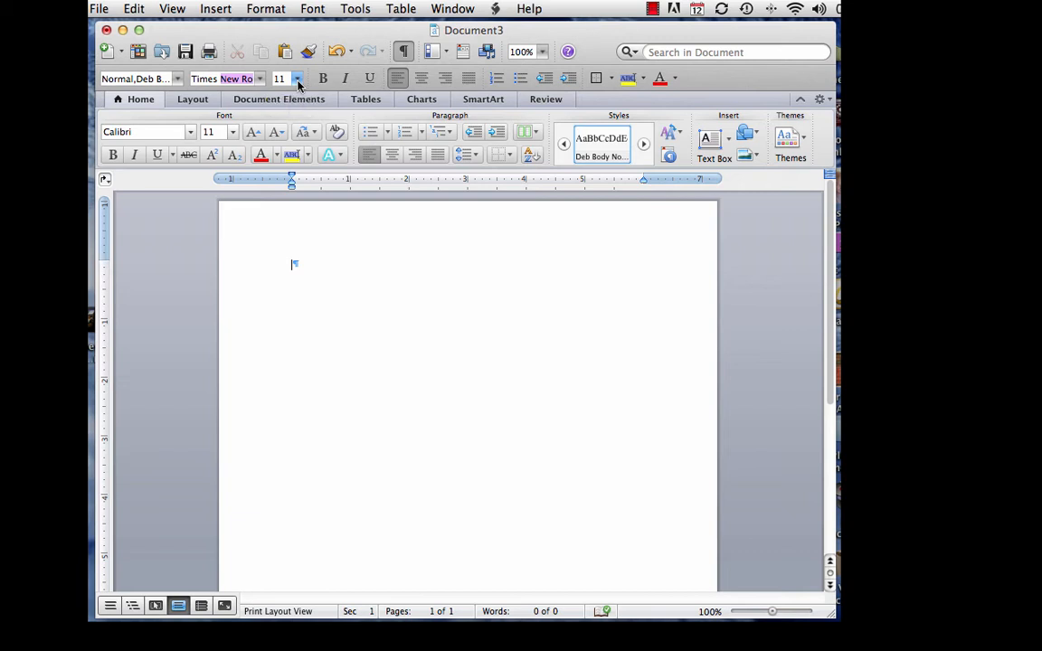
left_click(297, 80)
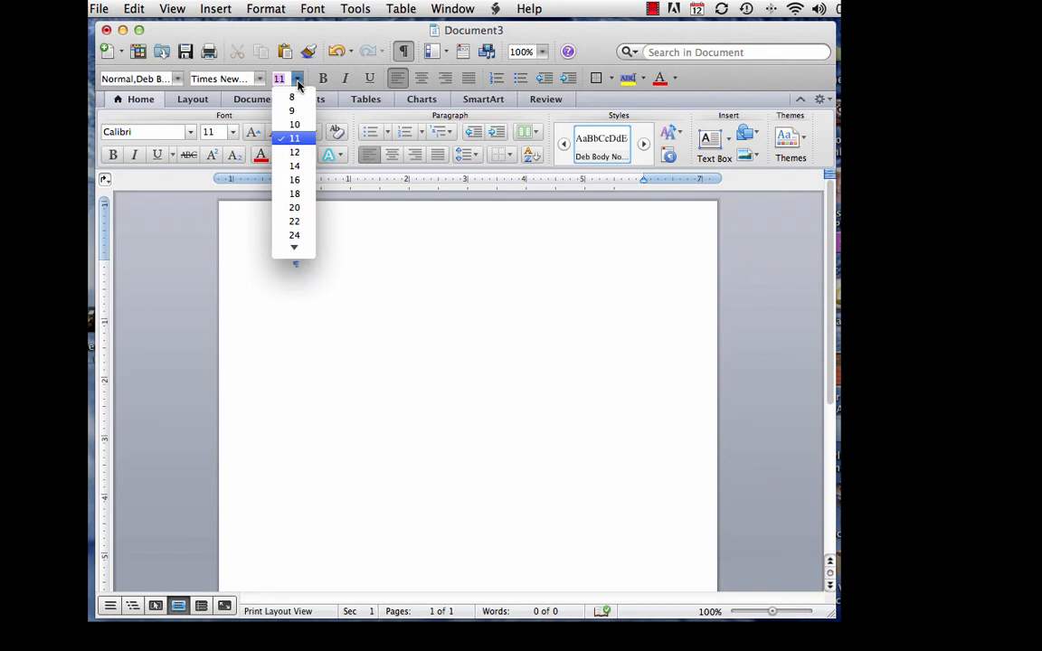
left_click(295, 153)
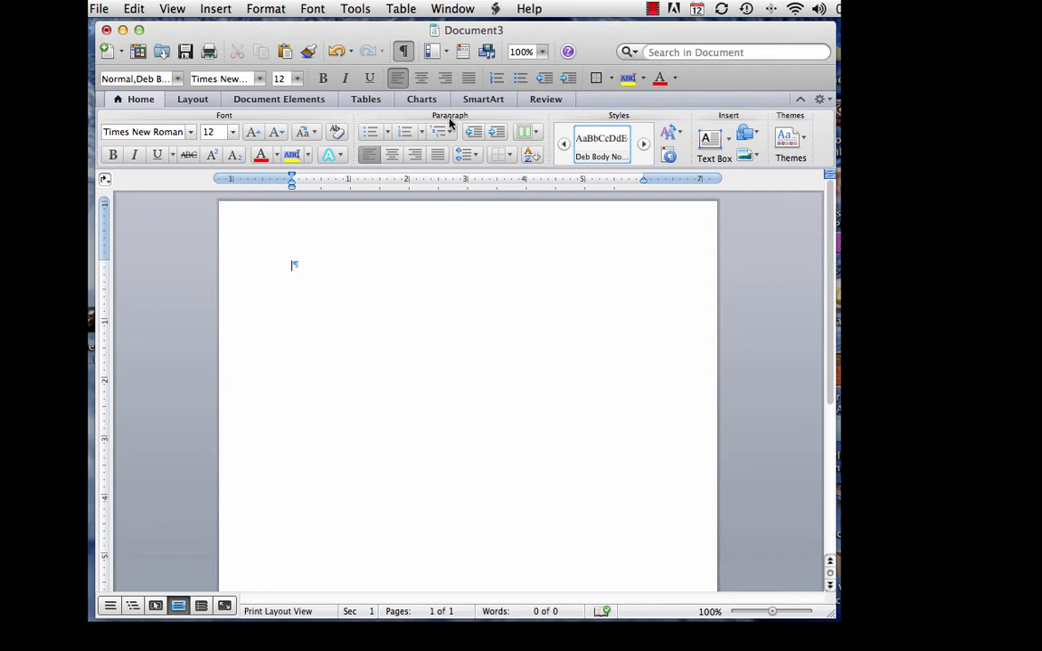
Set the line spacing to 2.0
left_click(477, 160)
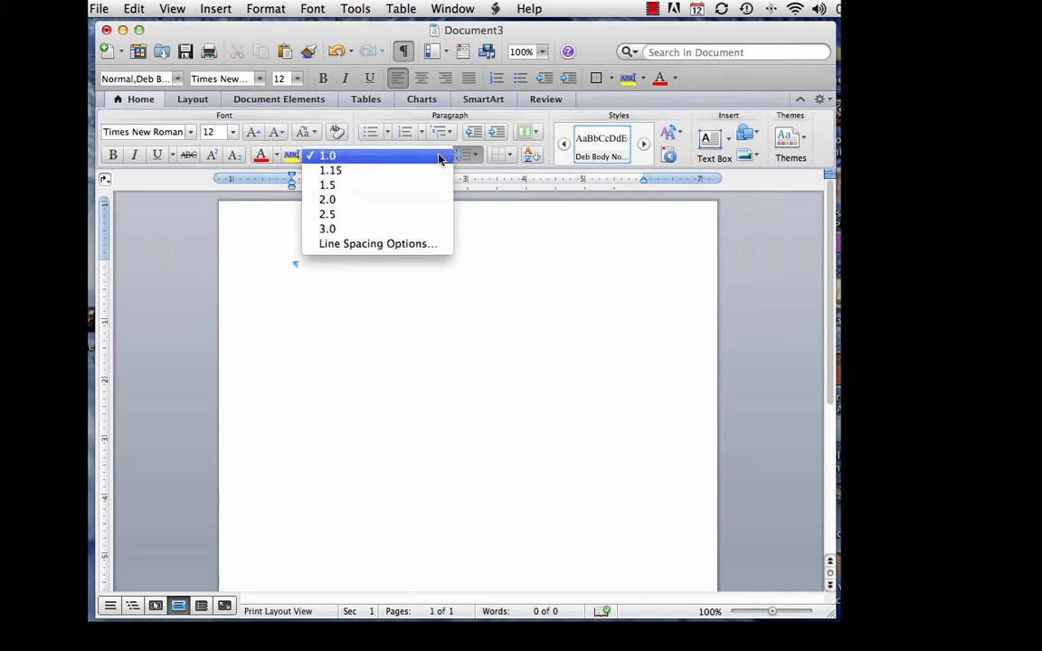
left_click(374, 199)
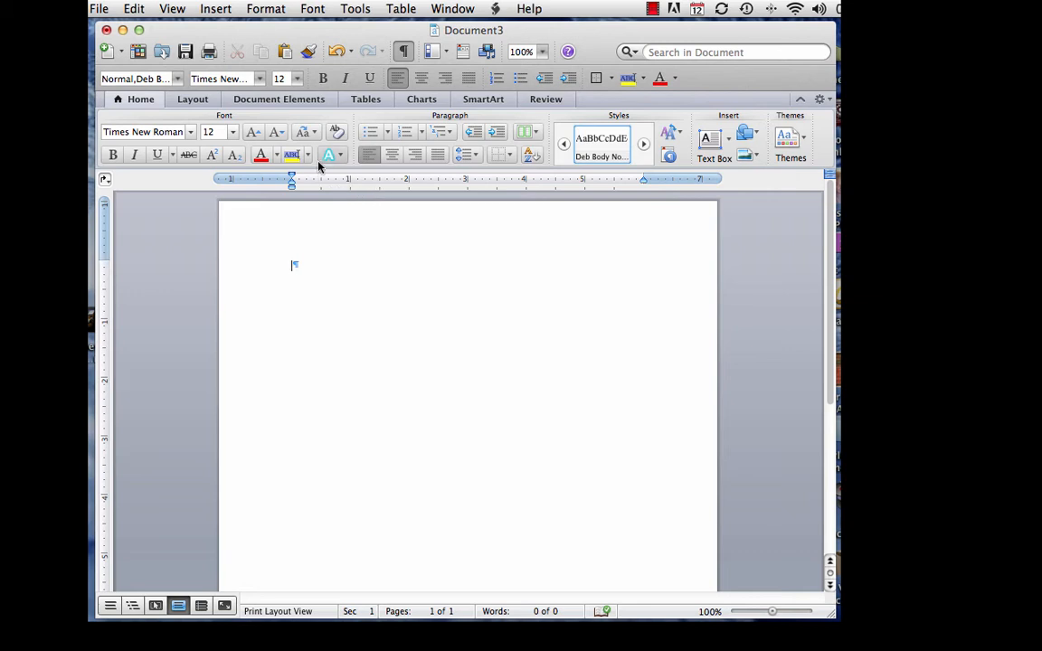
Insert a page number at Top of page (Header) with Right alignment
left_click(280, 100)
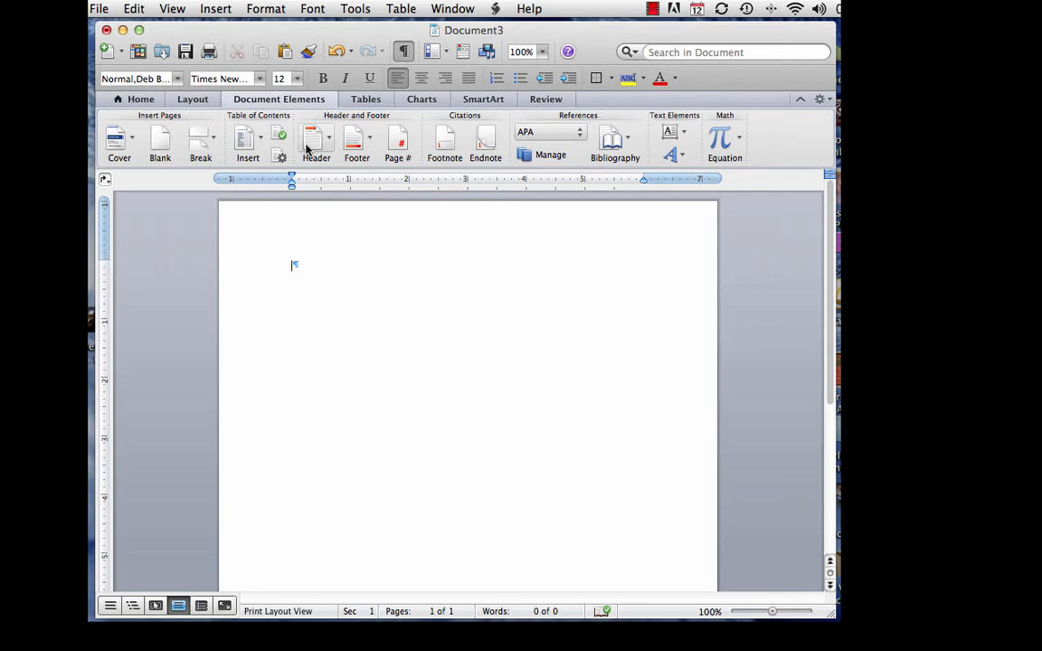
left_click(400, 142)
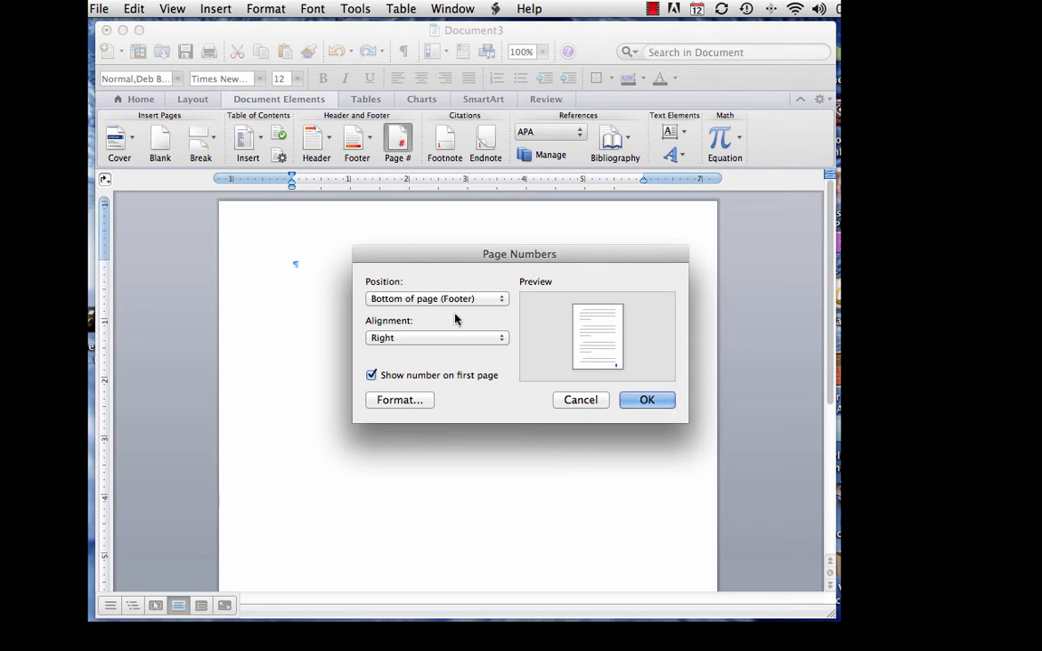
left_click(502, 303)
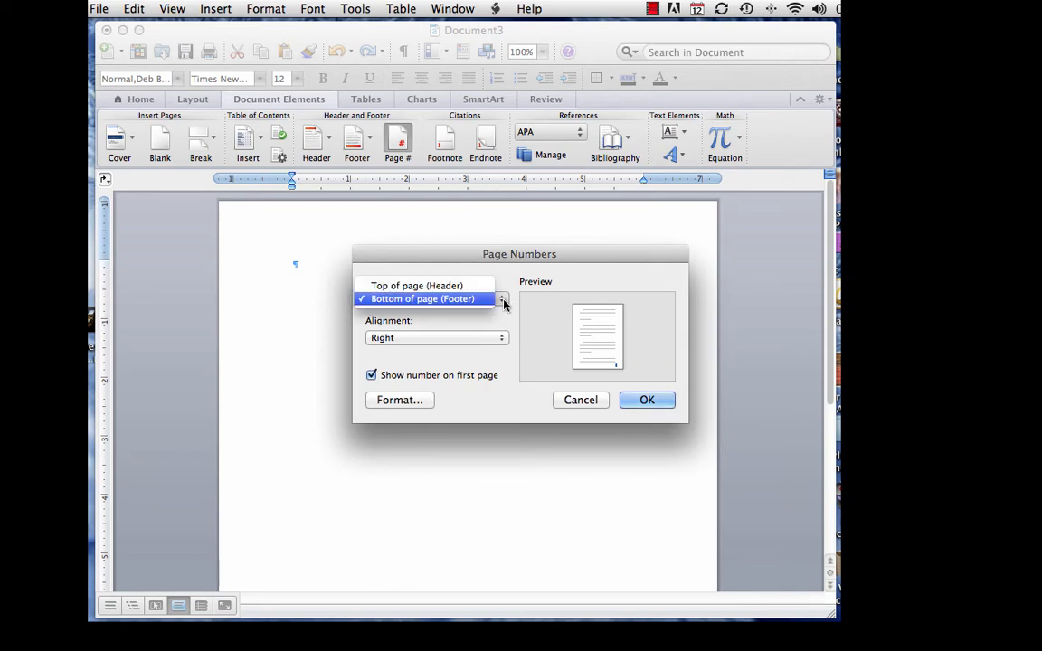
left_click(493, 287)
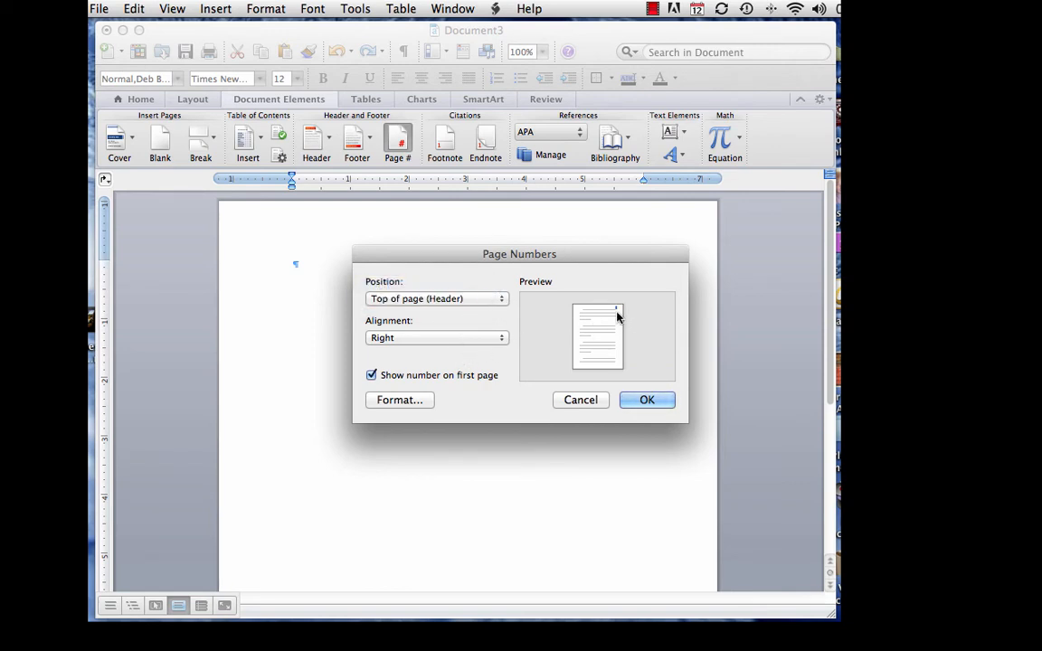
left_click(642, 403)
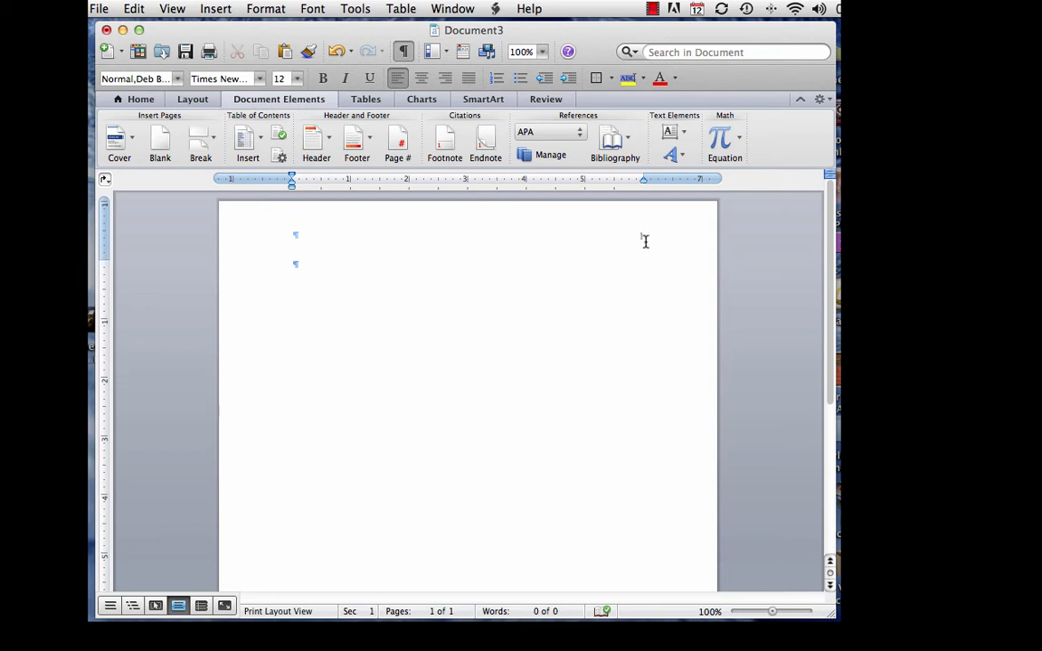
Type the author's last name just before the page number in the header
double_click(639, 236)
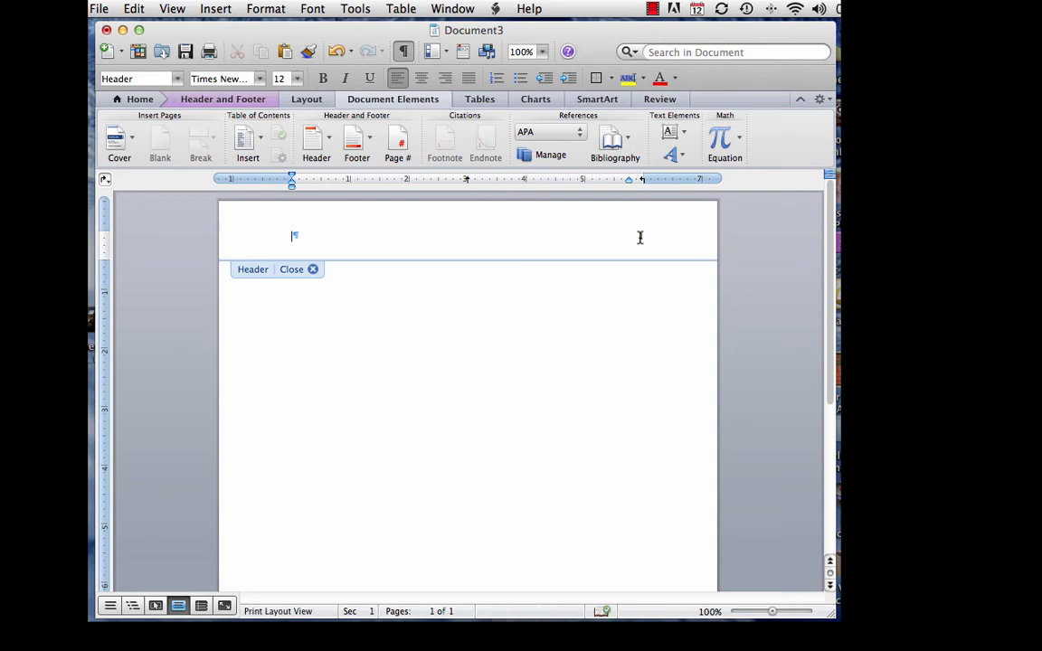
left_click(640, 237)
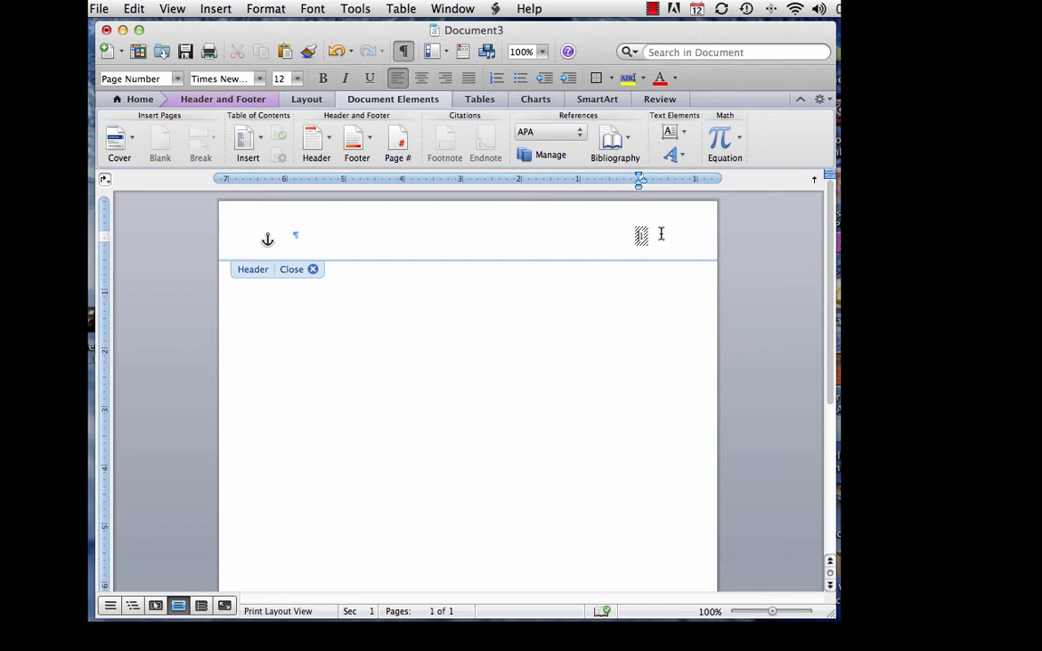
left_click(637, 237)
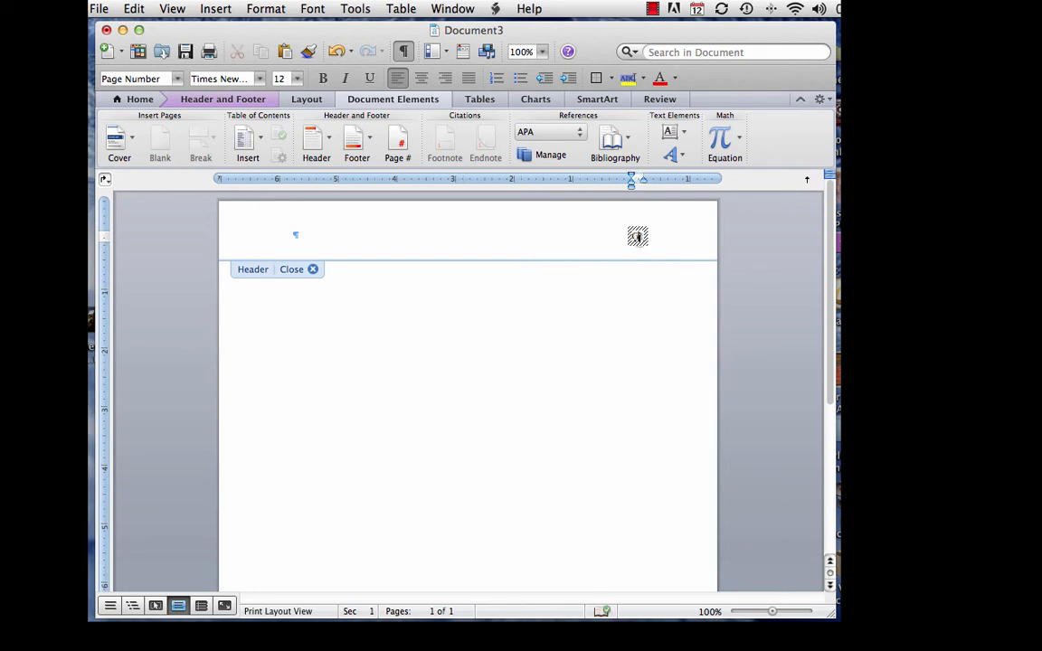
type("Goo")
type("dstude")
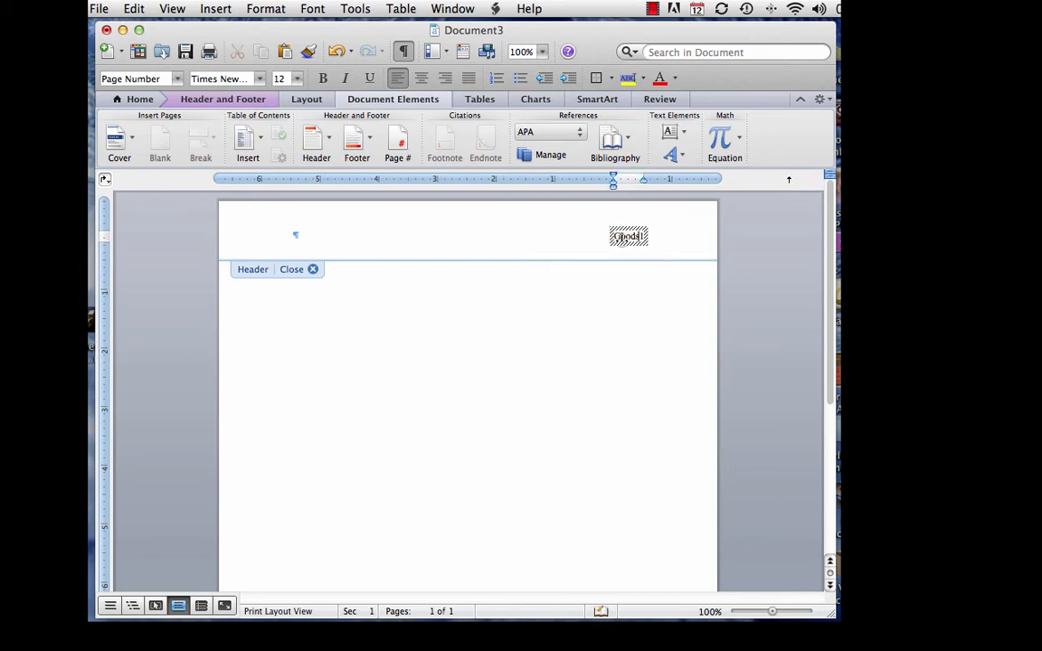
type("nt")
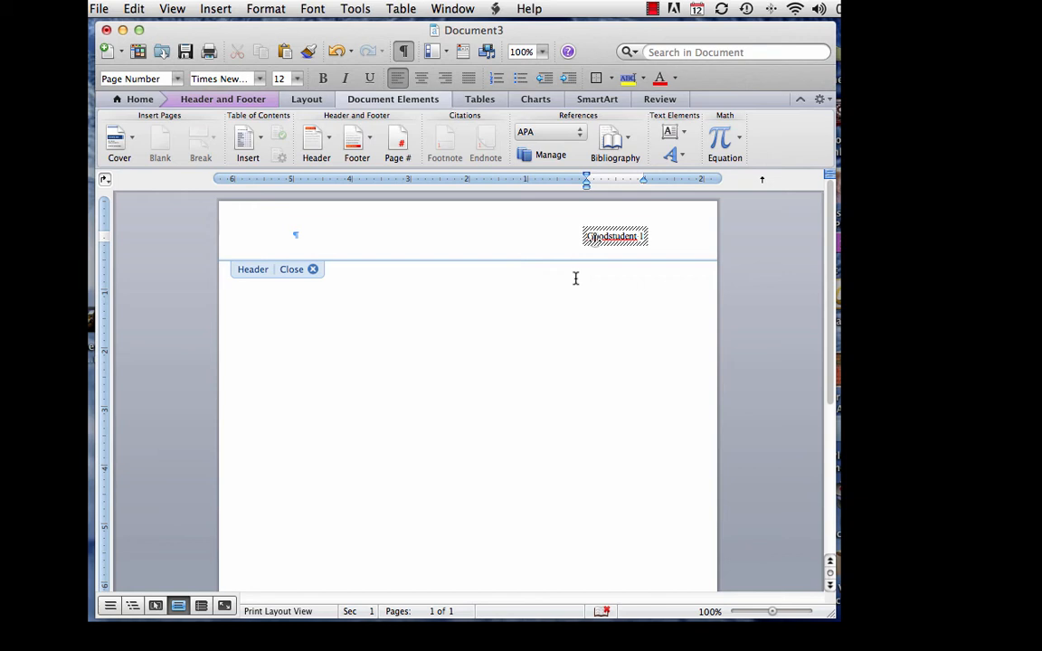
Close header editing and return to the page body
double_click(324, 295)
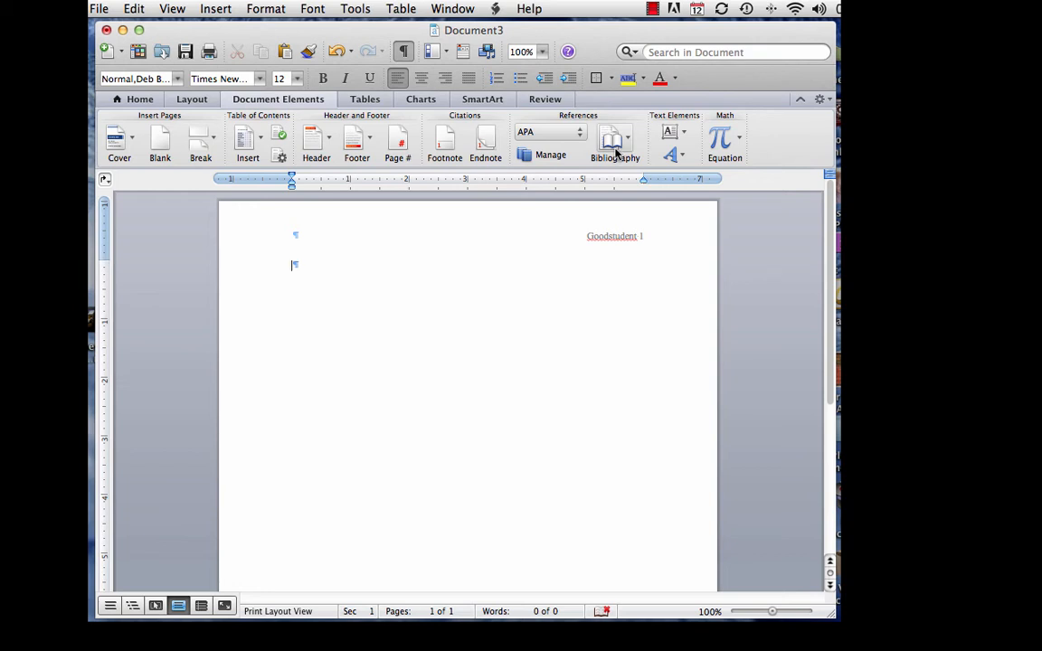
Type the student's full name as the first heading line and start a new line
left_click(143, 100)
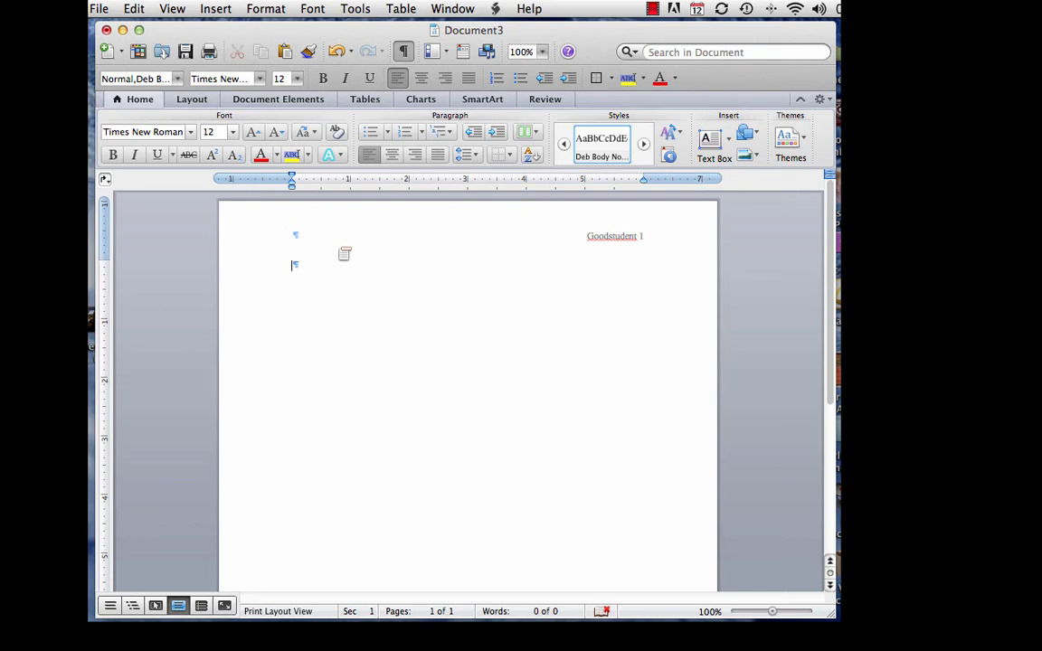
type("Ima Go")
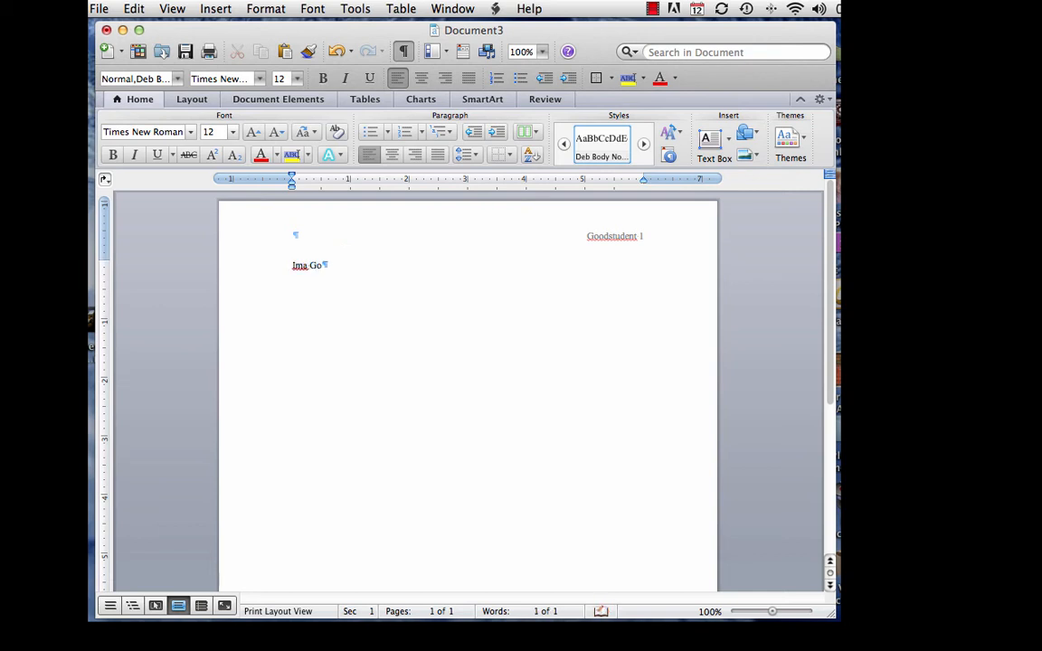
type("odstudent")
key("Return")
Enter 'Prof.' followed by the instructor's name as the second heading line
type("Prof. ")
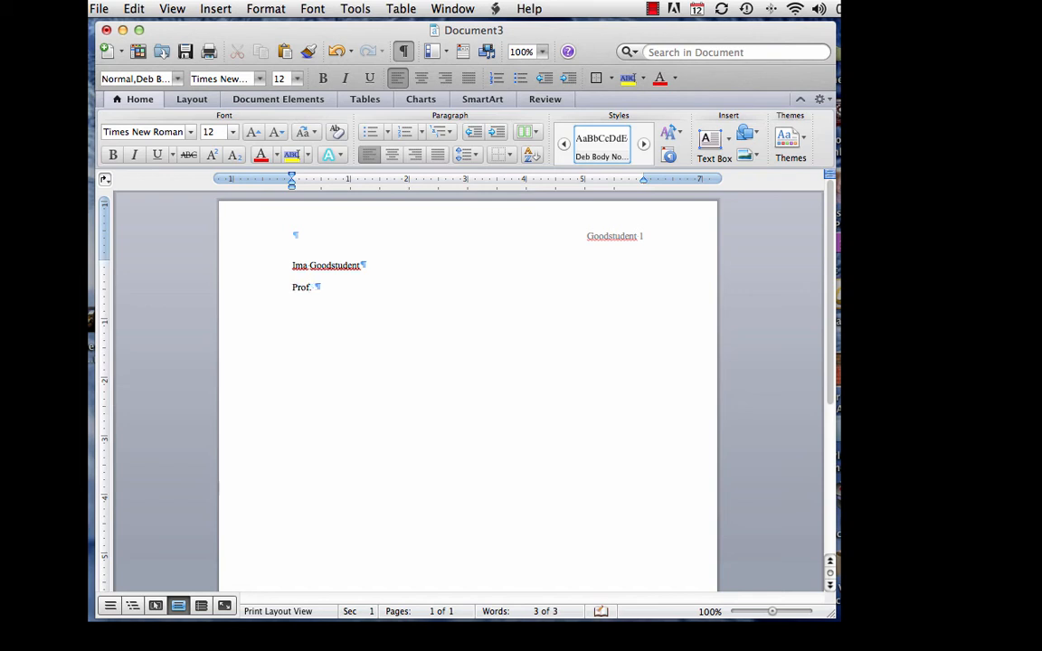
key("Return")
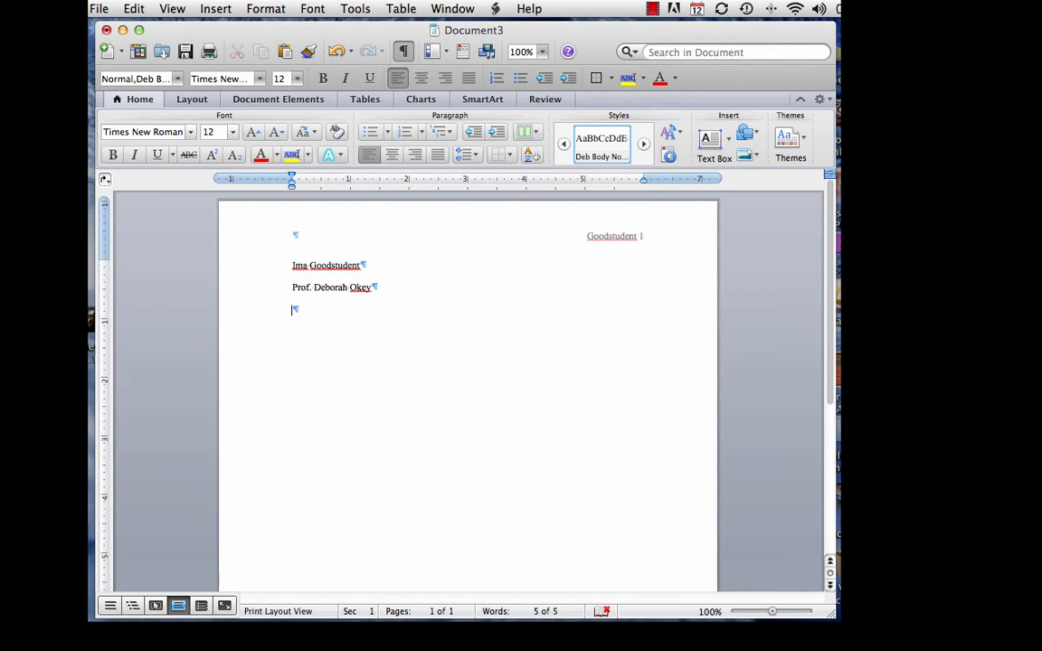
Add heading lines 'ENG 100.1005', '15 Feb. 2015' and 'Audience: Students and professors in political science'
type("ENG 100.")
type("1005")
key("Return")
type("1")
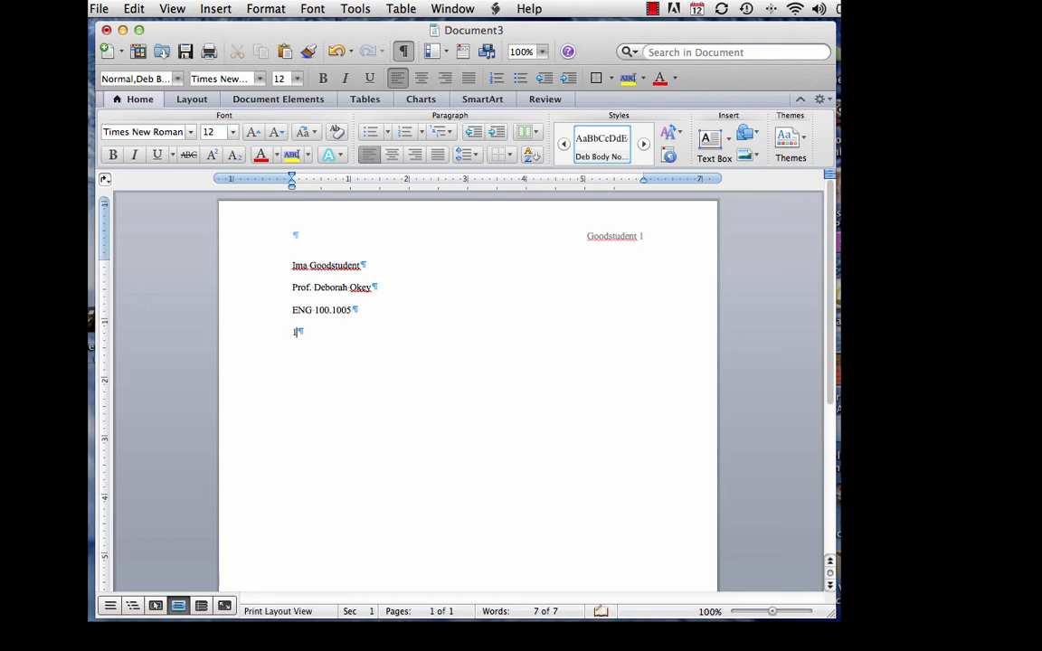
type("5 Feb. 2015")
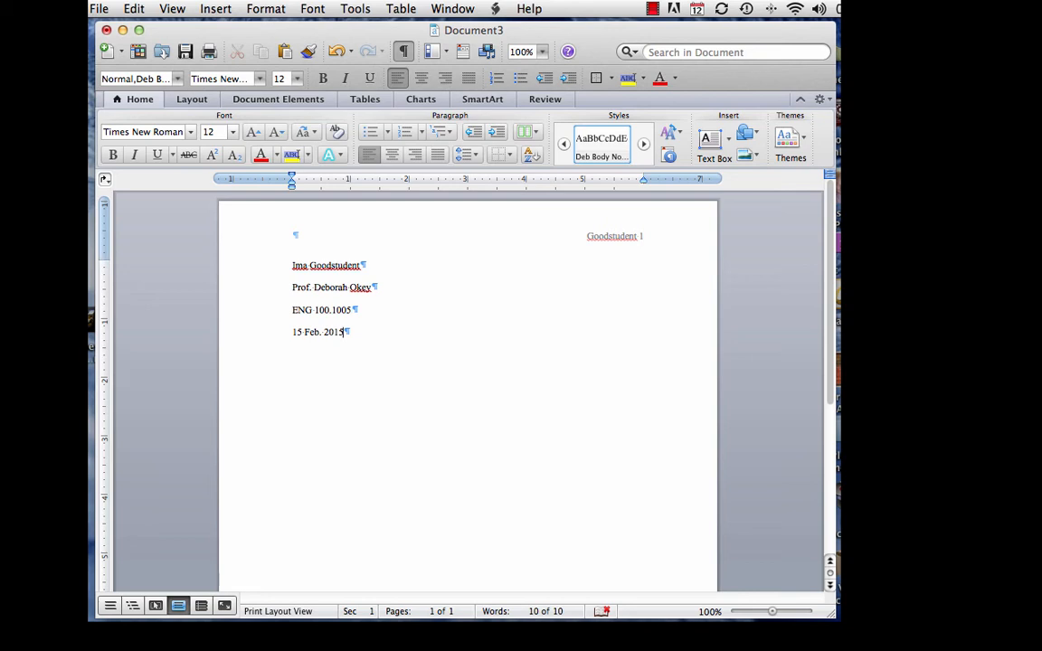
key("Return")
type("Audience: Students and")
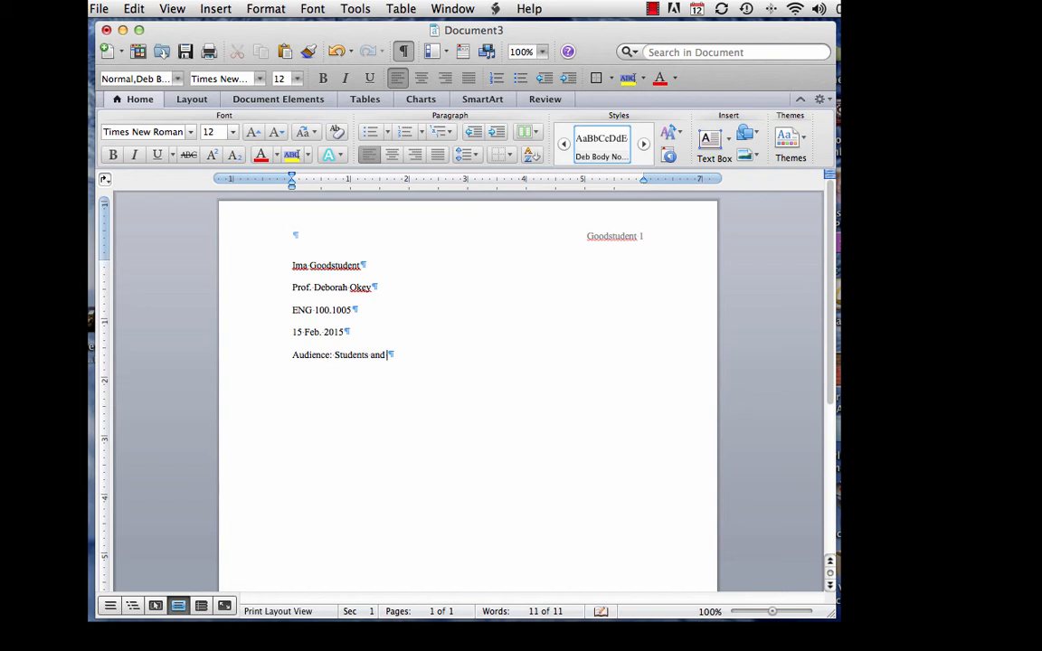
type(" professors in political s")
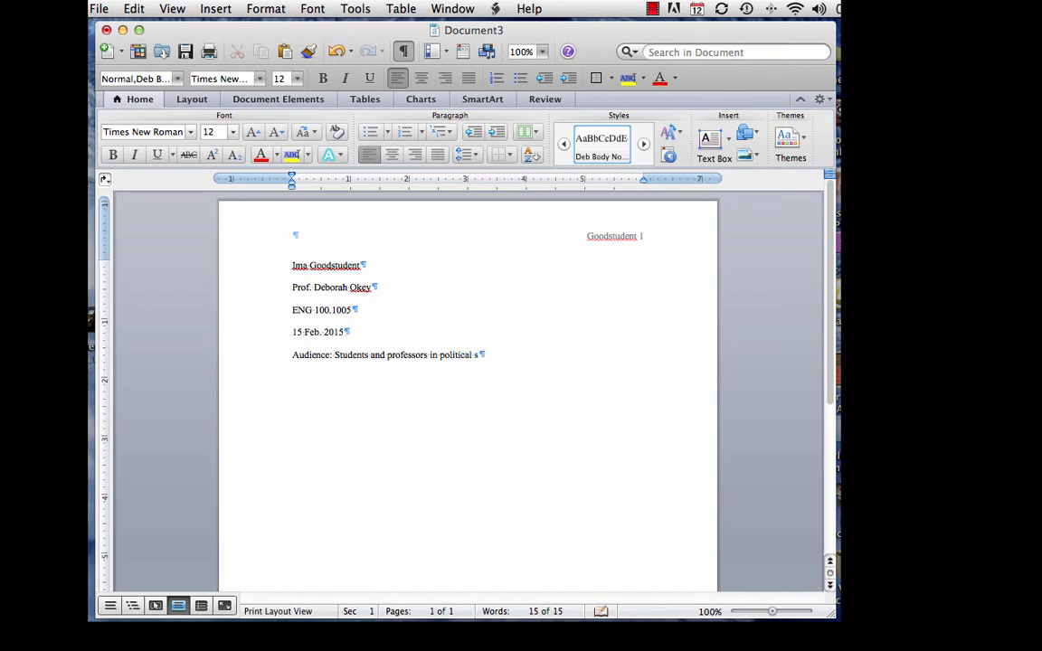
type("cience")
Add a new centered paragraph with the title 'The Reagan Presidency'
key("Return")
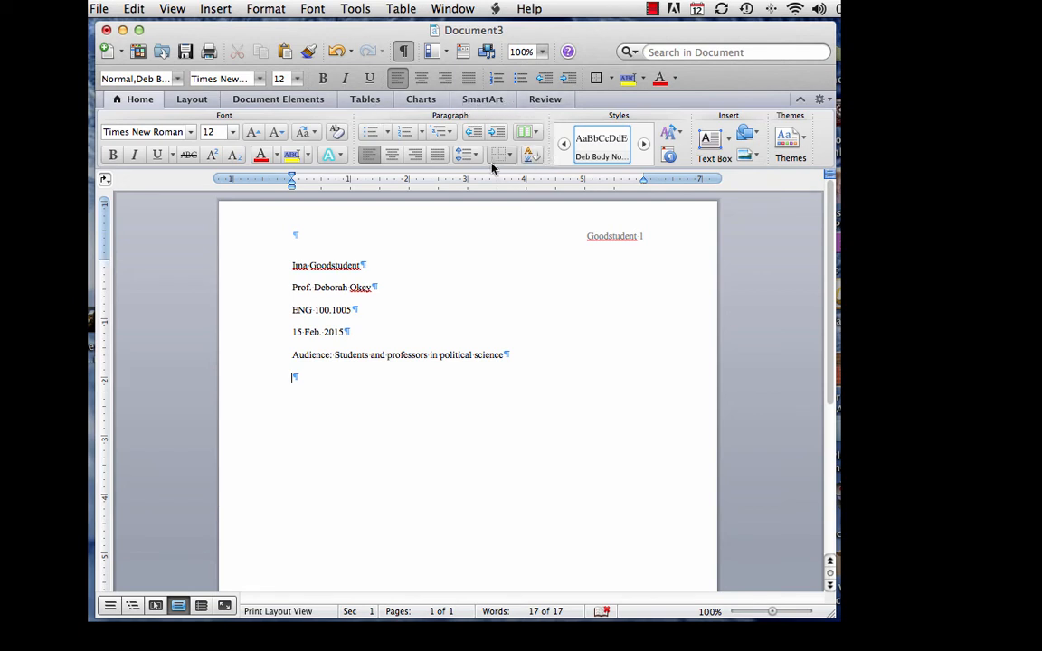
left_click(392, 156)
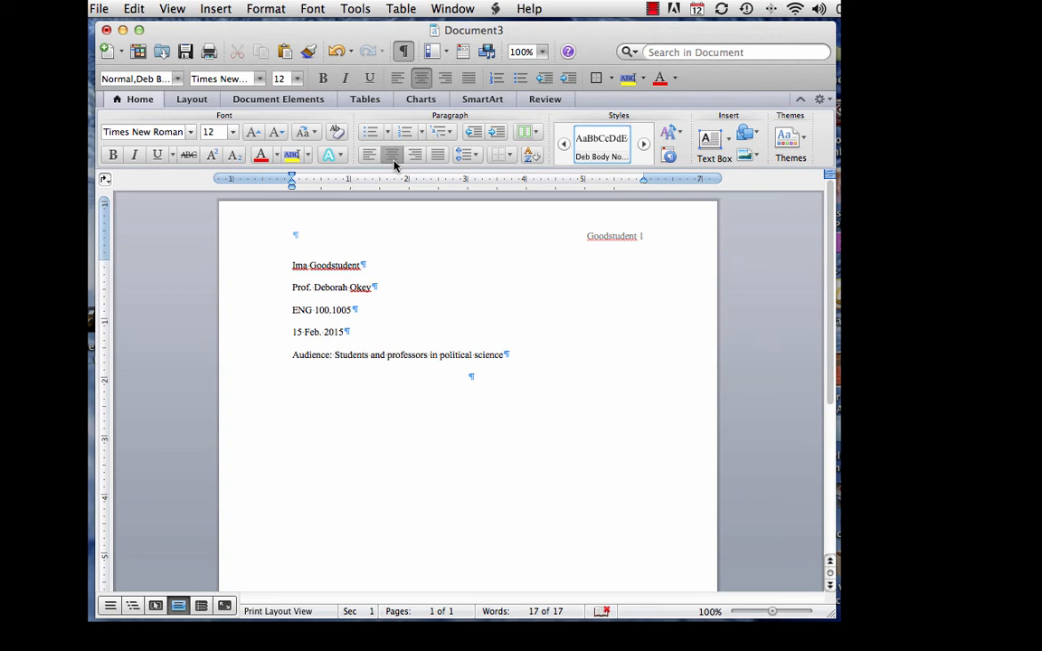
type("The Reagan Presidency")
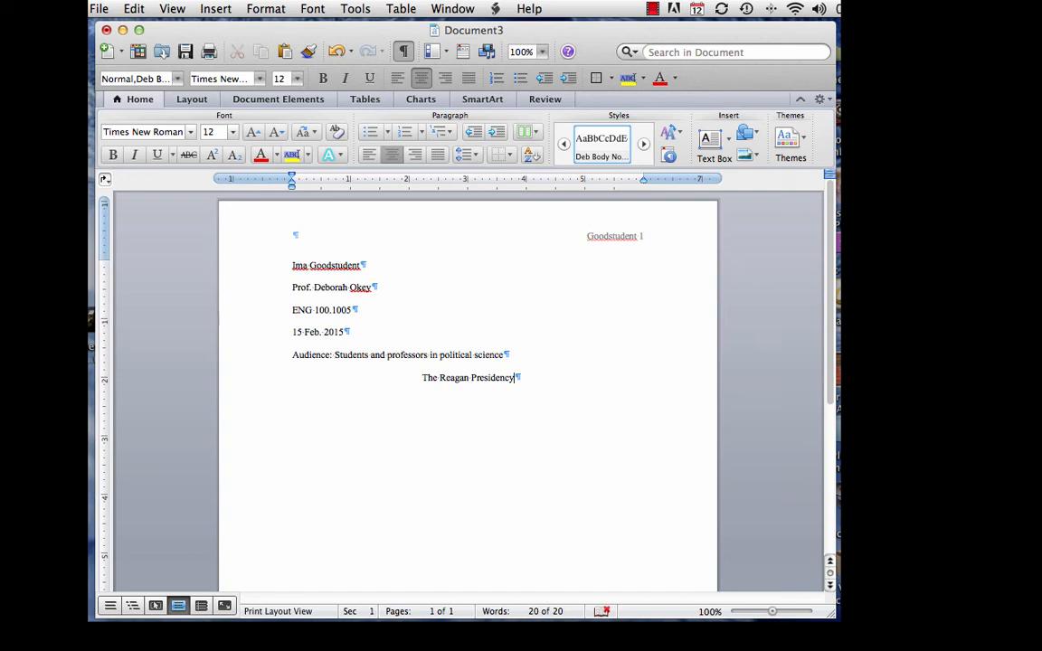
Add an empty paragraph beneath the centered title and align it left
key("Return")
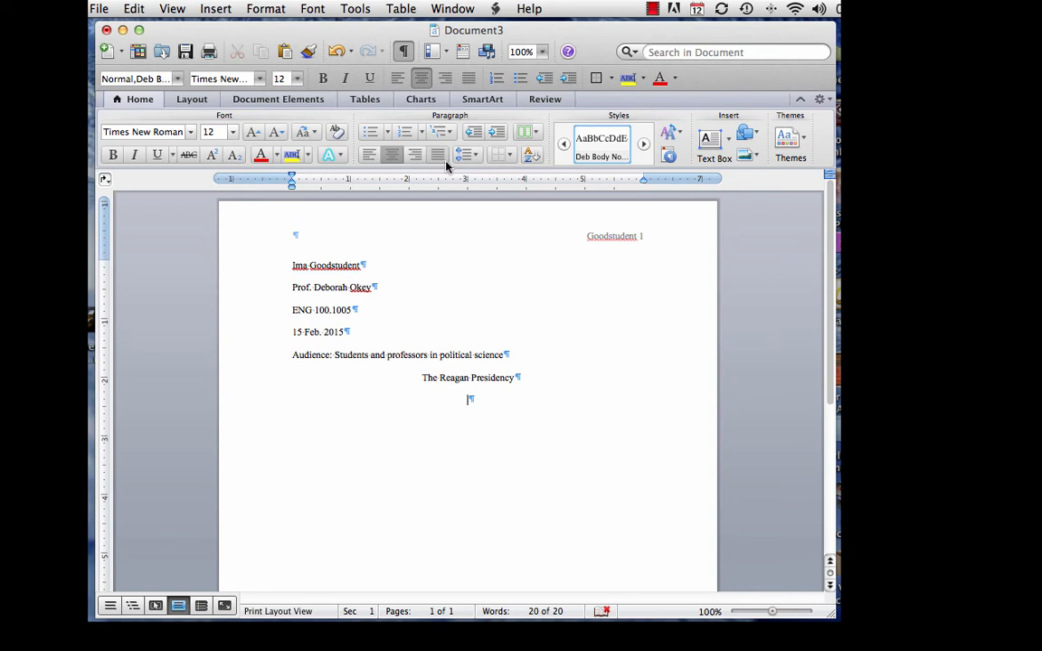
left_click(369, 160)
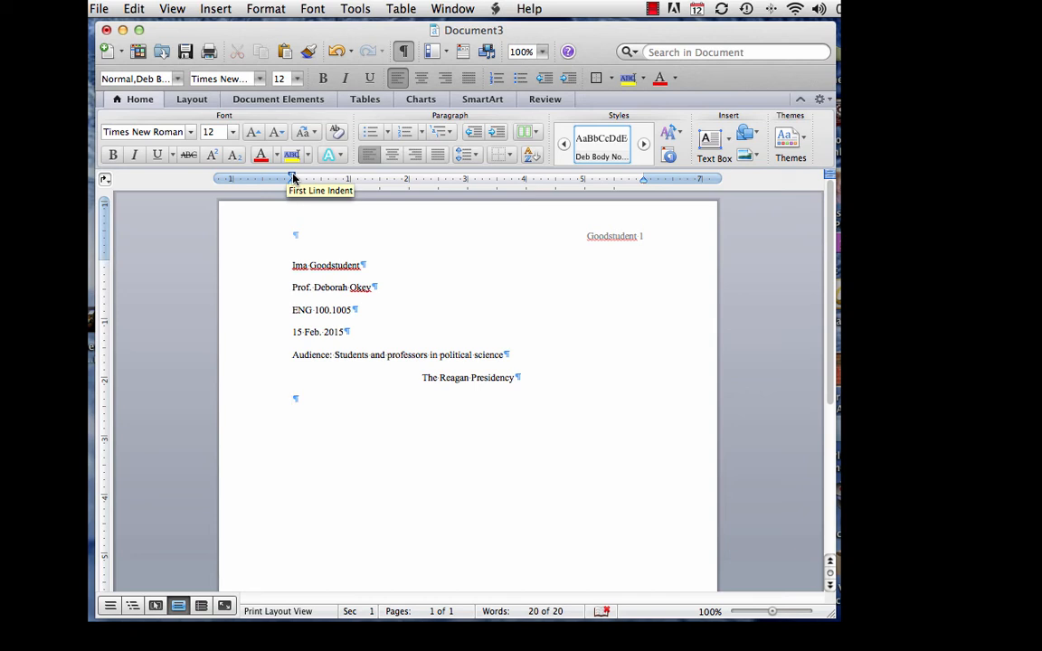
Give the first body paragraph a 0.5-inch first-line indent using the ruler marker
left_click_drag(293, 178, 318, 179)
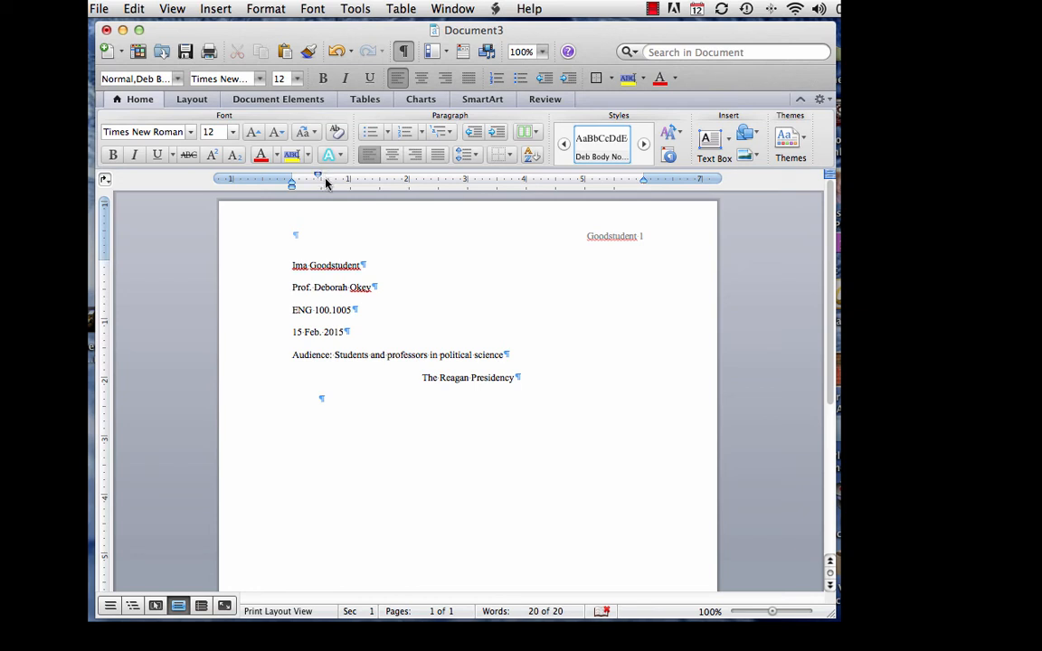
left_click_drag(318, 178, 320, 179)
Type placeholder filler text to finish the second body paragraph, then start a new indented paragraph
type("Dfjkdf j fjdfj dfj  jkldfjlk")
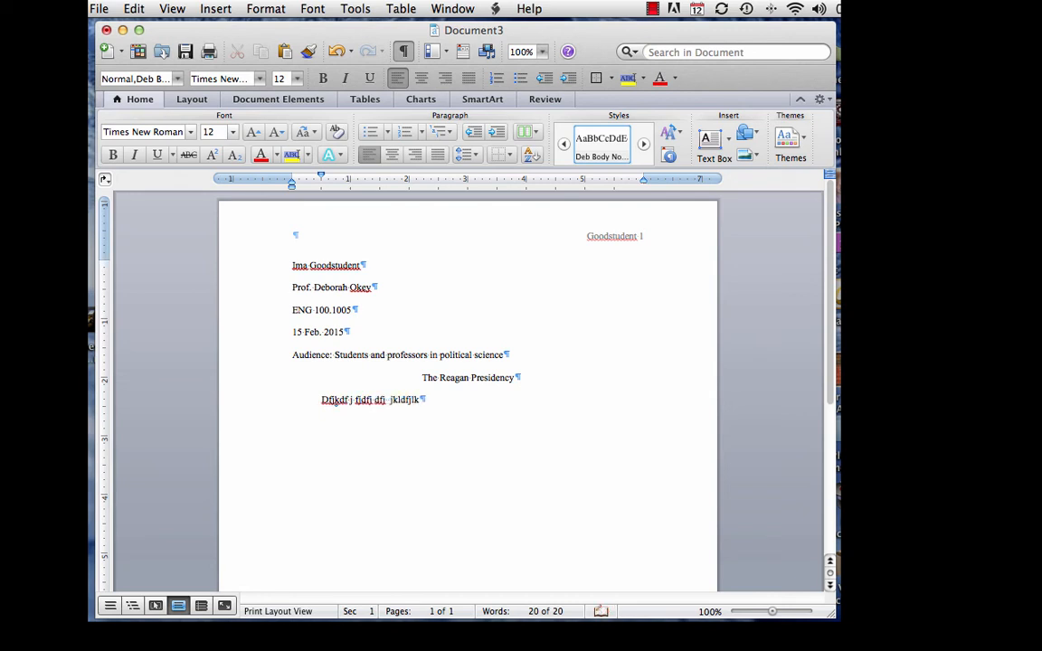
type("df jdkjdfkj jkdlfj dfkj f jk")
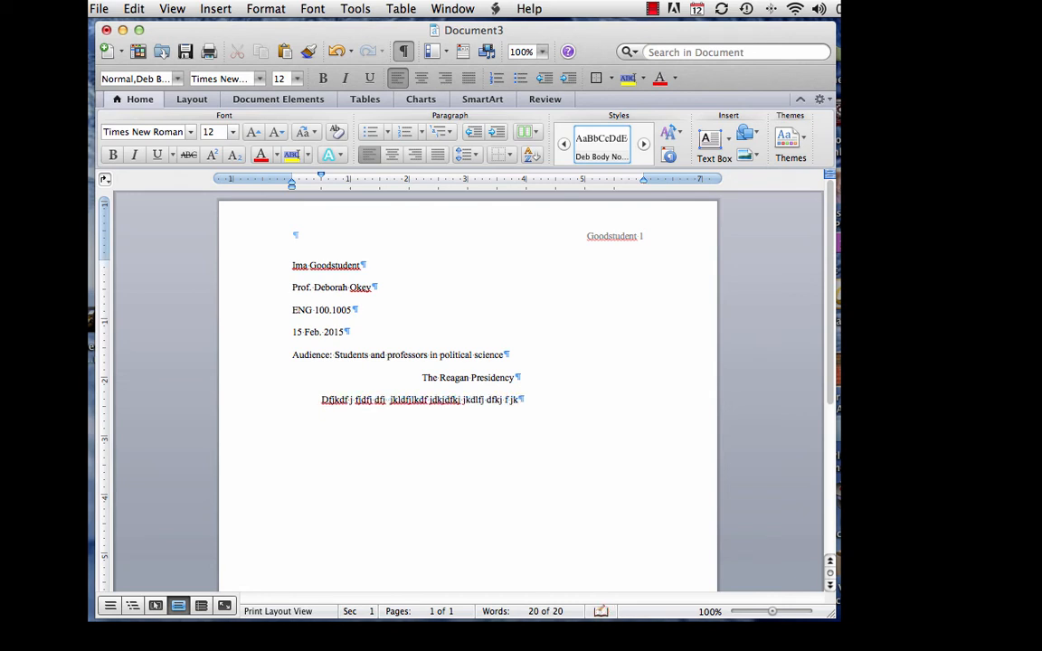
type("fj jklfj fjksdj fjdklf jdfjf jksdj j")
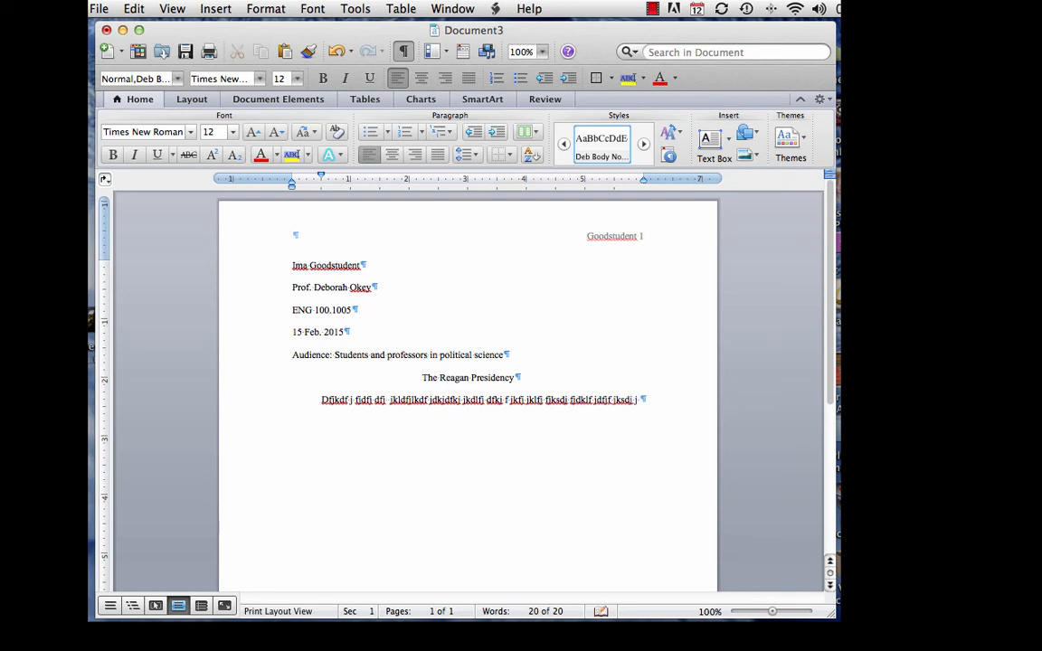
key("Return")
type("fjkdf j dj fjkfj dfjklf jdfj")
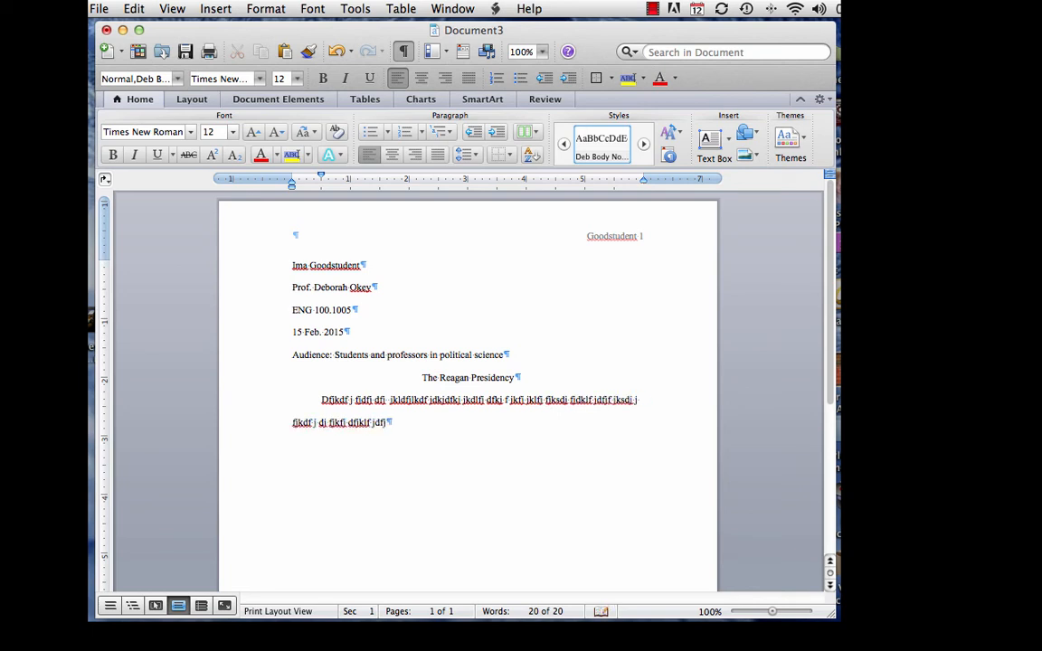
type(" fjkdfj dfjklfj djklfjklfj ")
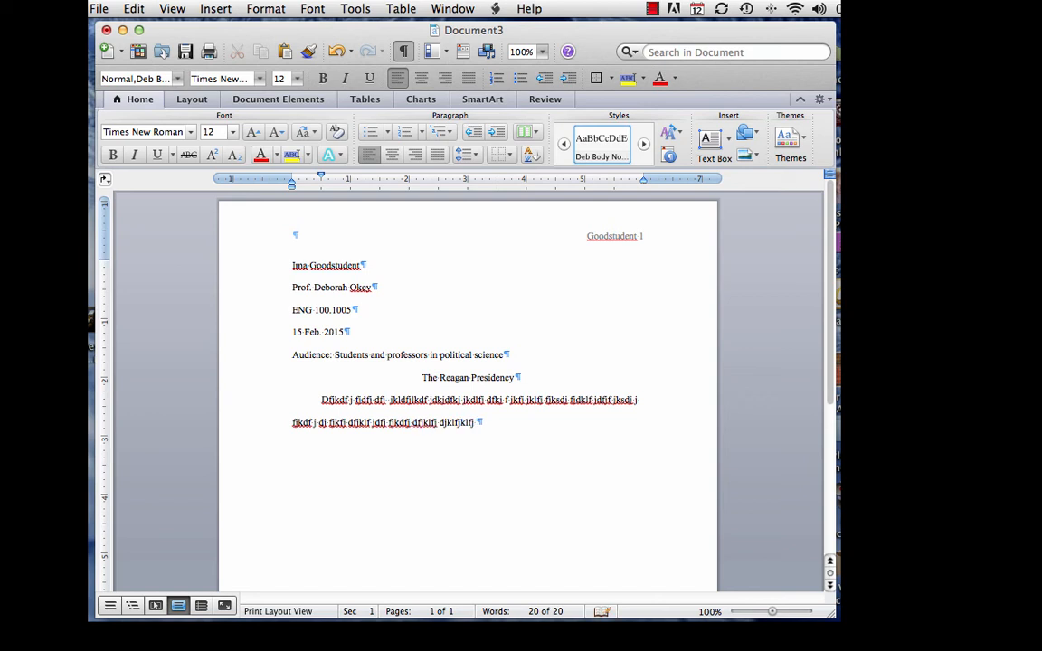
type("fjkldfj fjkldj dkf jdfid")
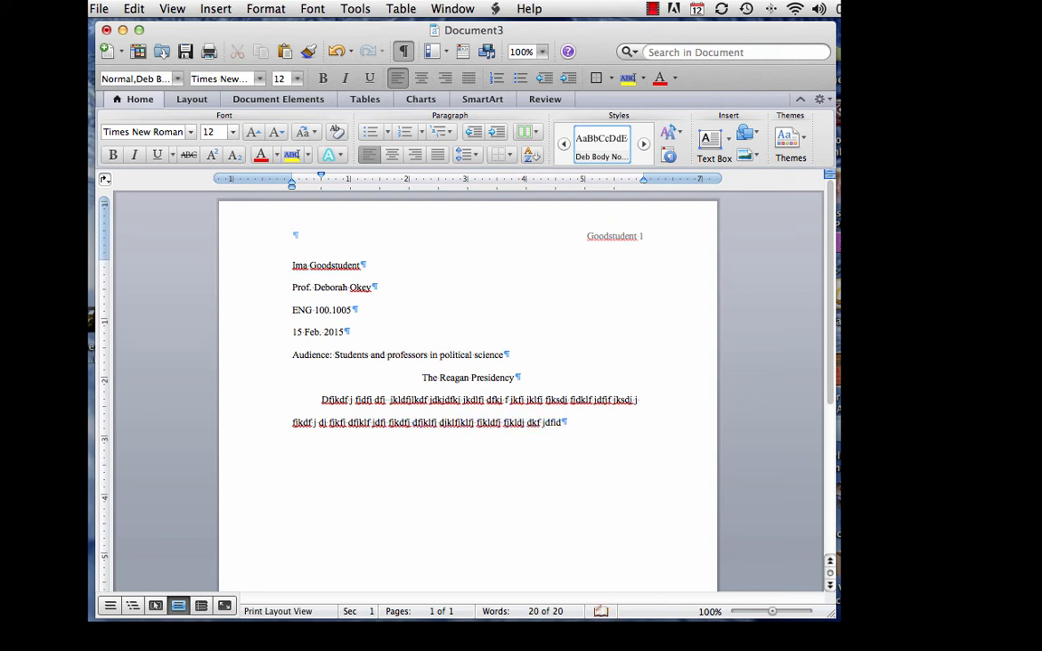
type("9f fdjkdfj dkjf  kdj jklsd  ")
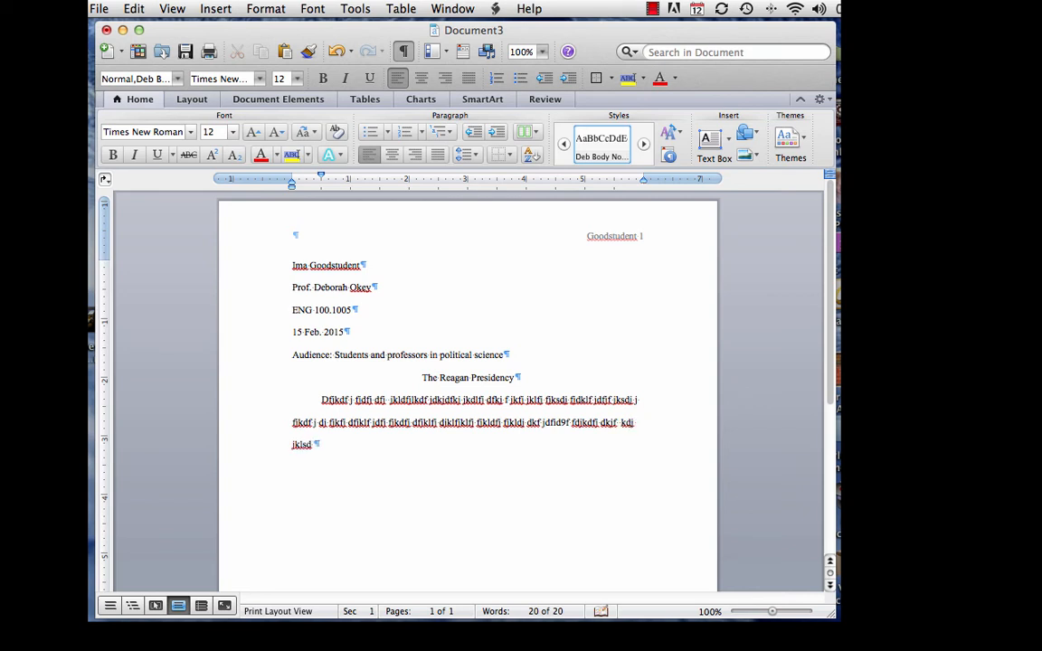
type("jkdj jj jkldj dkl jkdfj fkfj kdffhjnpp")
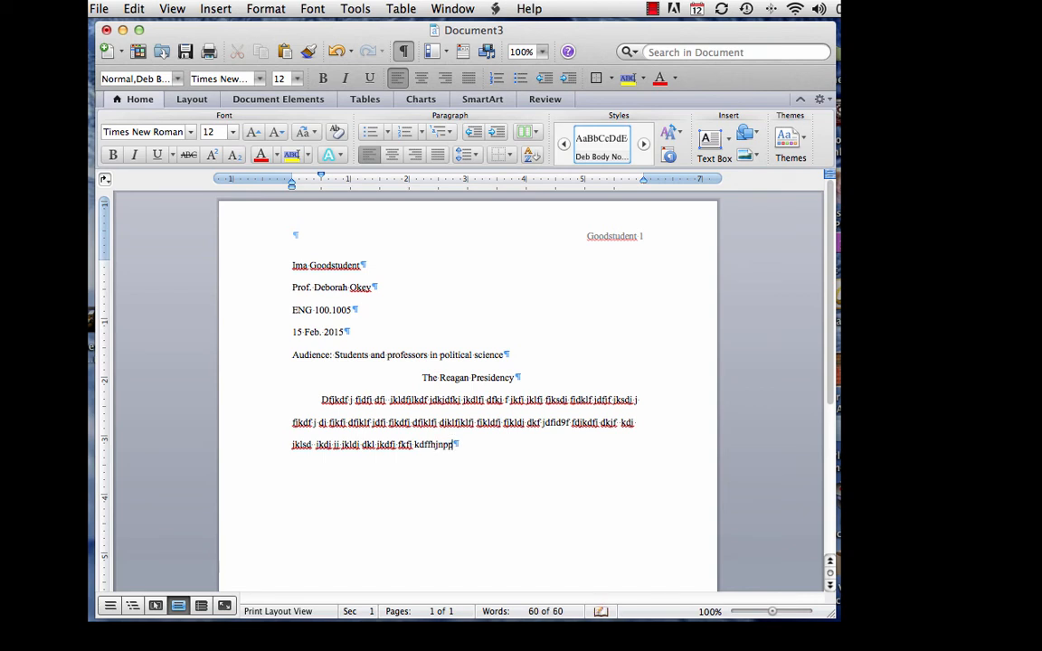
type("  fdjklfj dfjlf")
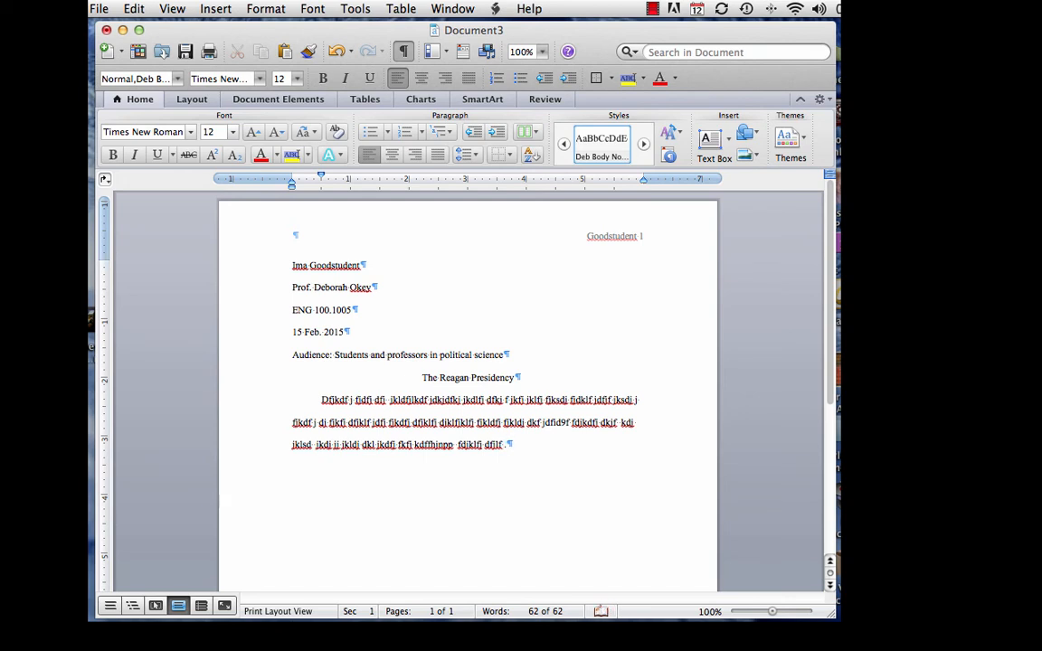
type(" .")
key("Return")
type("Fdjdfk  jkldj jkl jkdfj djkdfj dfjfkj")
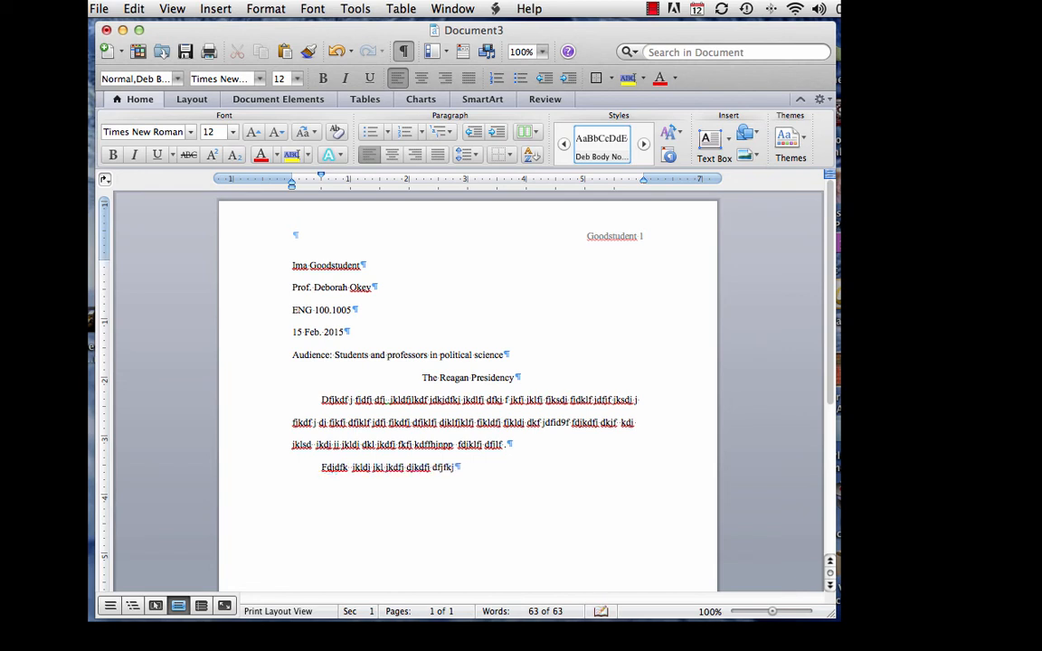
type("fdsjfdif888 fjdkfj  ldfj")
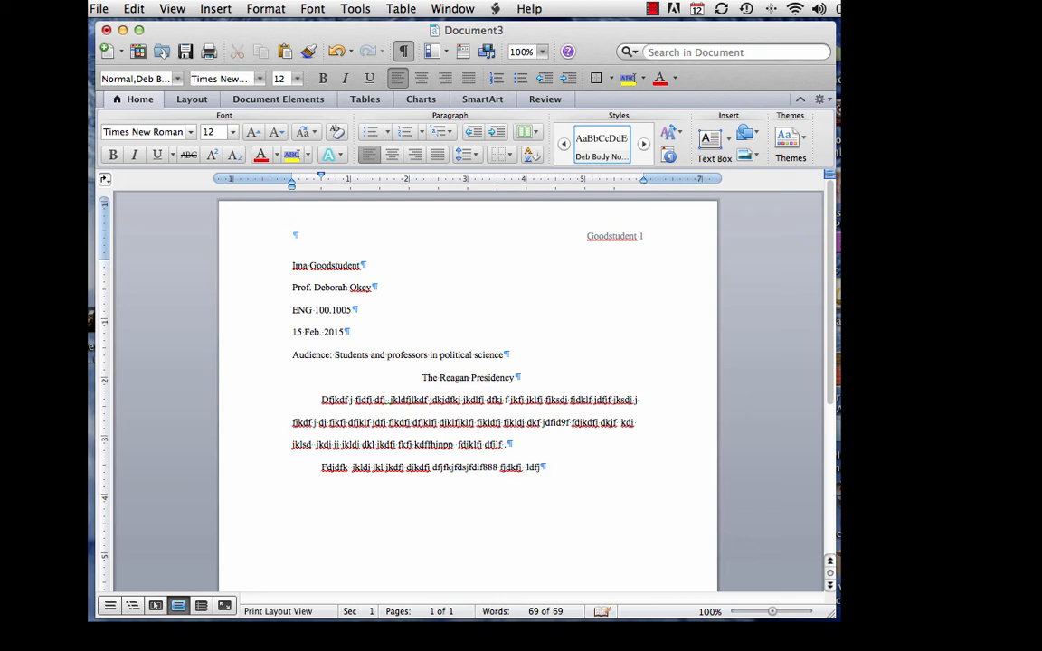
type("fjodfd9 fdkfj jk fdkfj j jkdj")
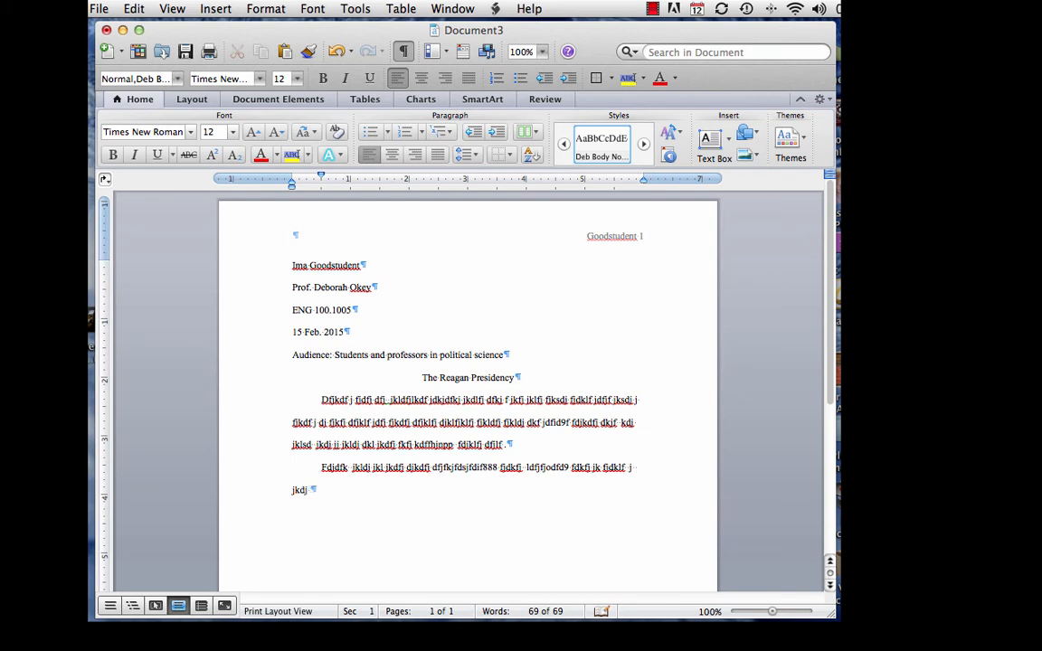
type(" fjkldj klfjlkdfj  d")
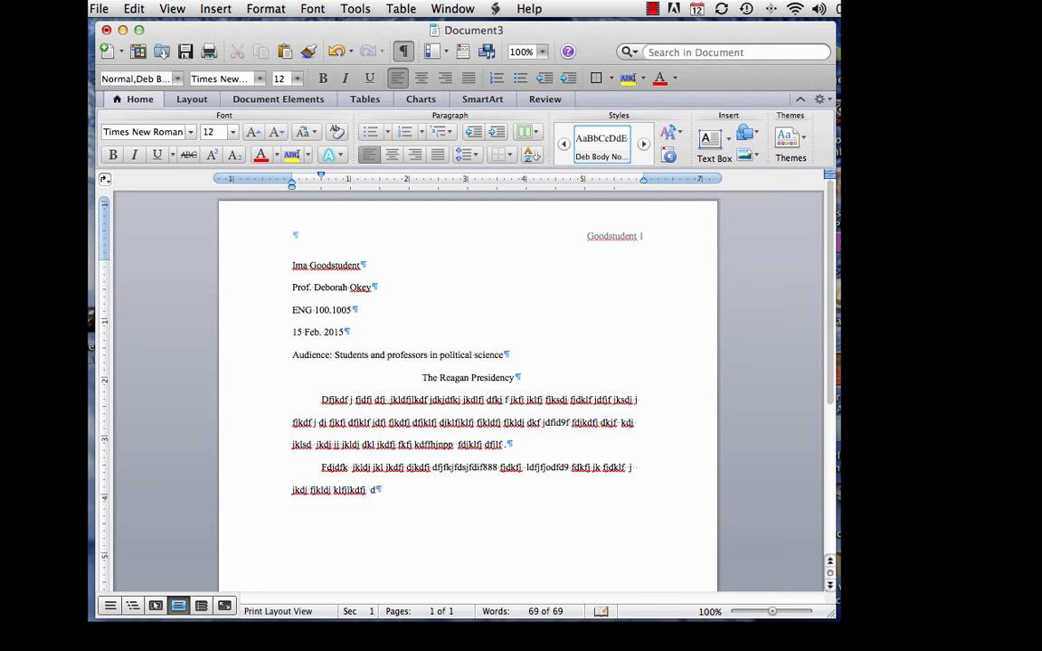
type("fjdjfdd9j jlkdfjk jldjfkd j")
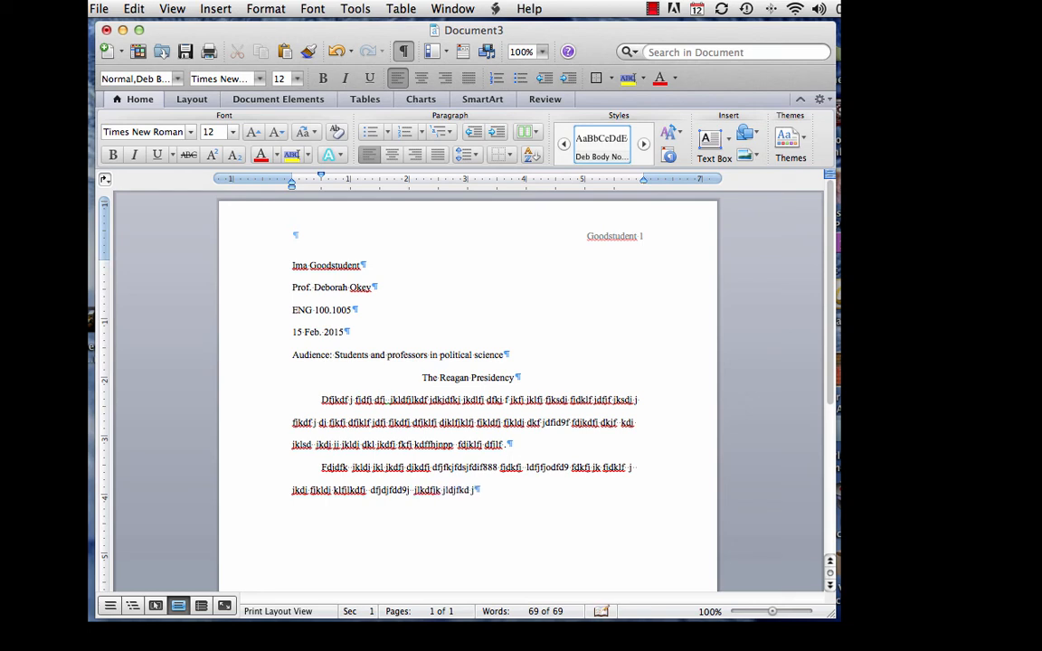
type("jk.")
key("Return")
Open the Format menu in the menu bar
left_click(265, 11)
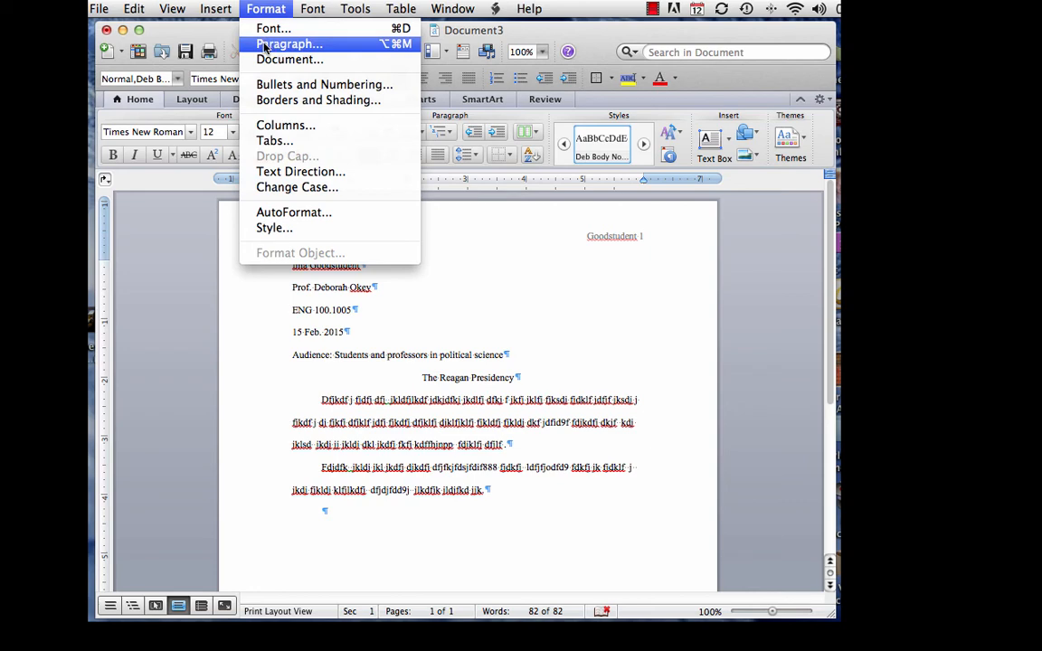
Turn on 'Don't add space between paragraphs of the same style' in the Paragraph dialog
left_click(265, 45)
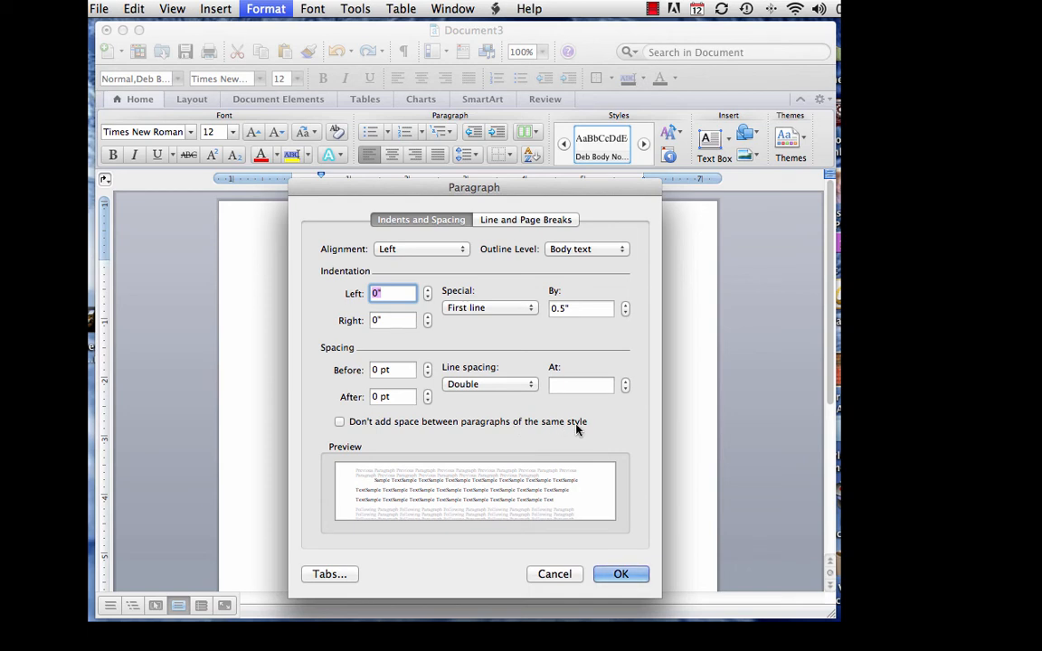
left_click(340, 421)
left_click(624, 574)
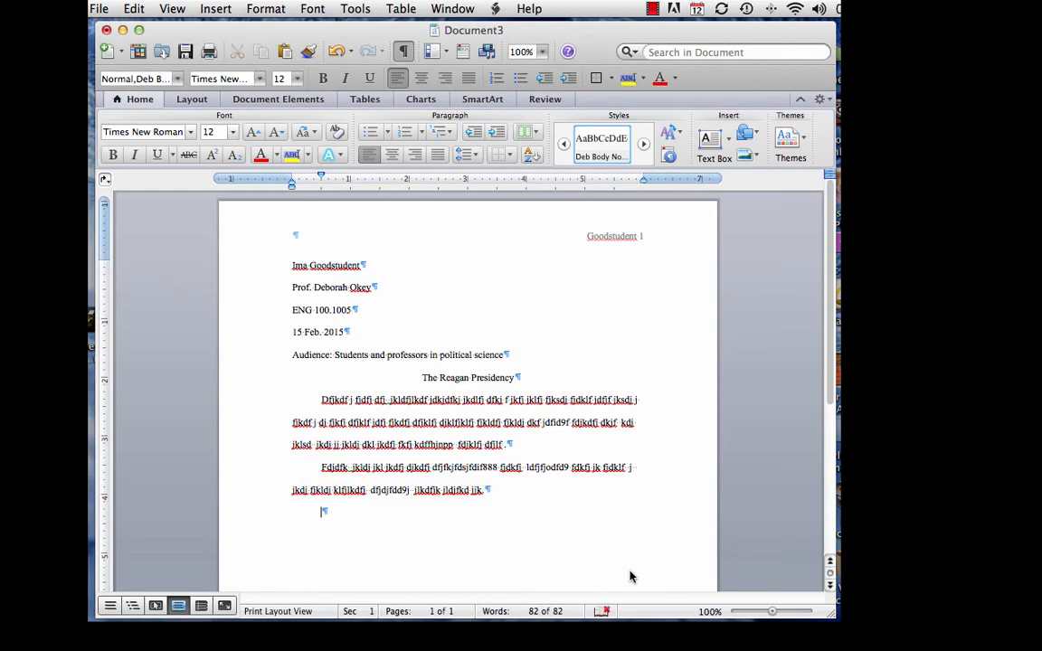
Type two lines of placeholder filler text into the third body paragraph
type("Fjdk jkfj d")
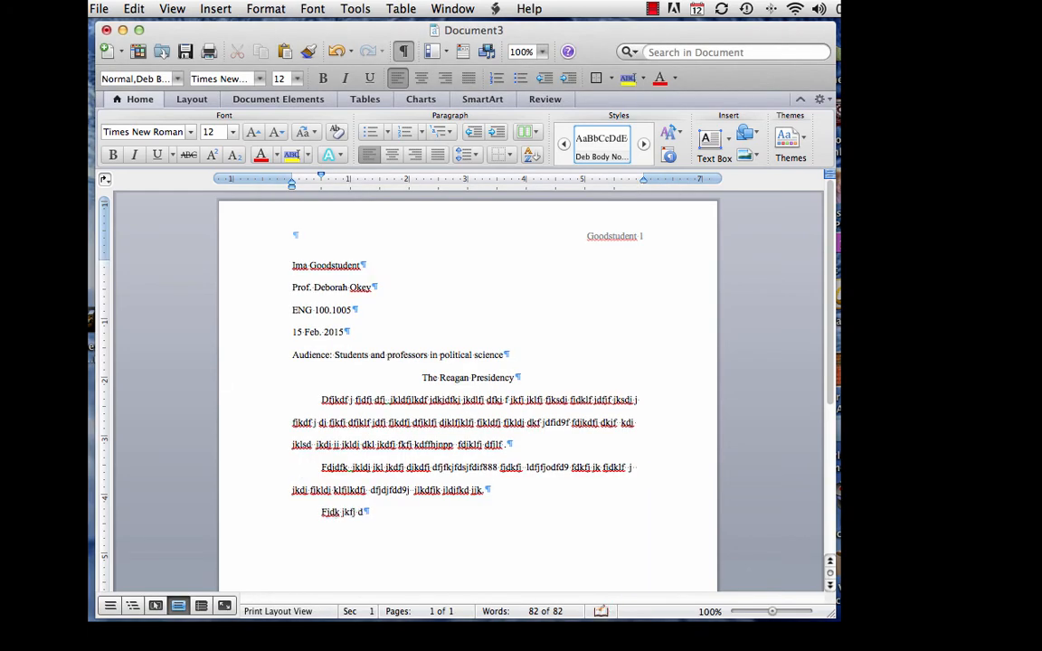
type("jkl flkdfj kldfj fnnfl")
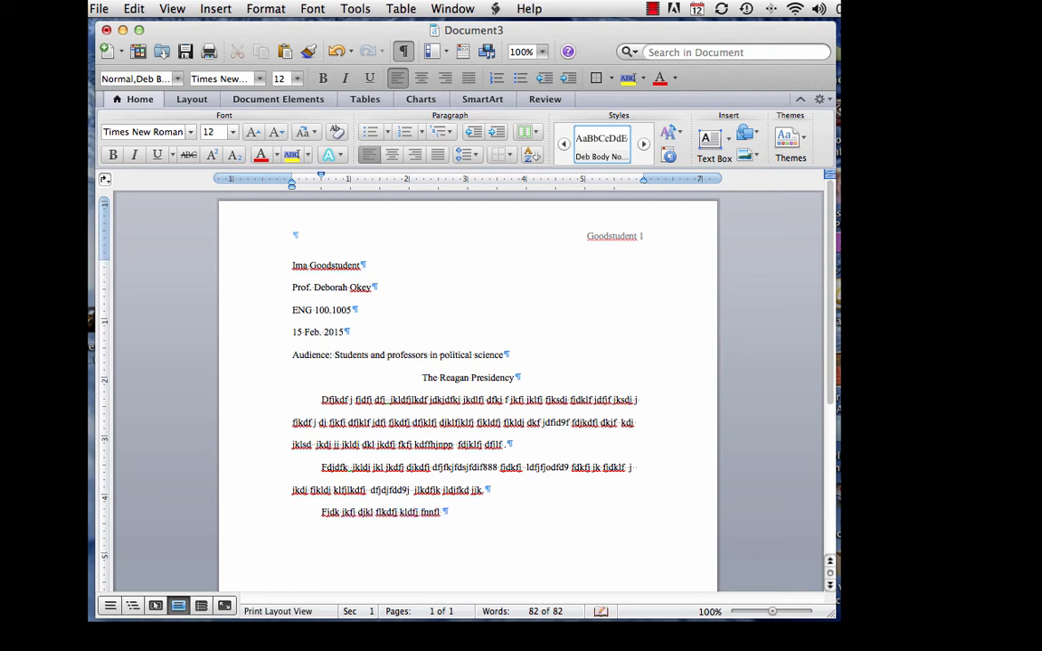
type(" fdjkfjd jkldfj jkldfj jkl")
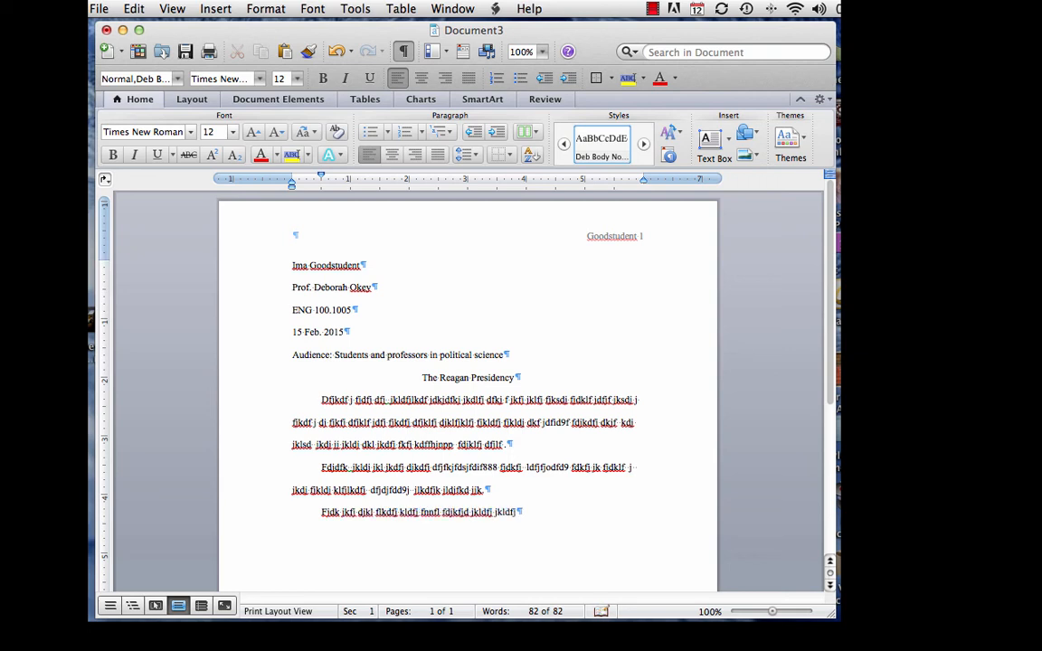
type("fdj jkldjf jkdjf")
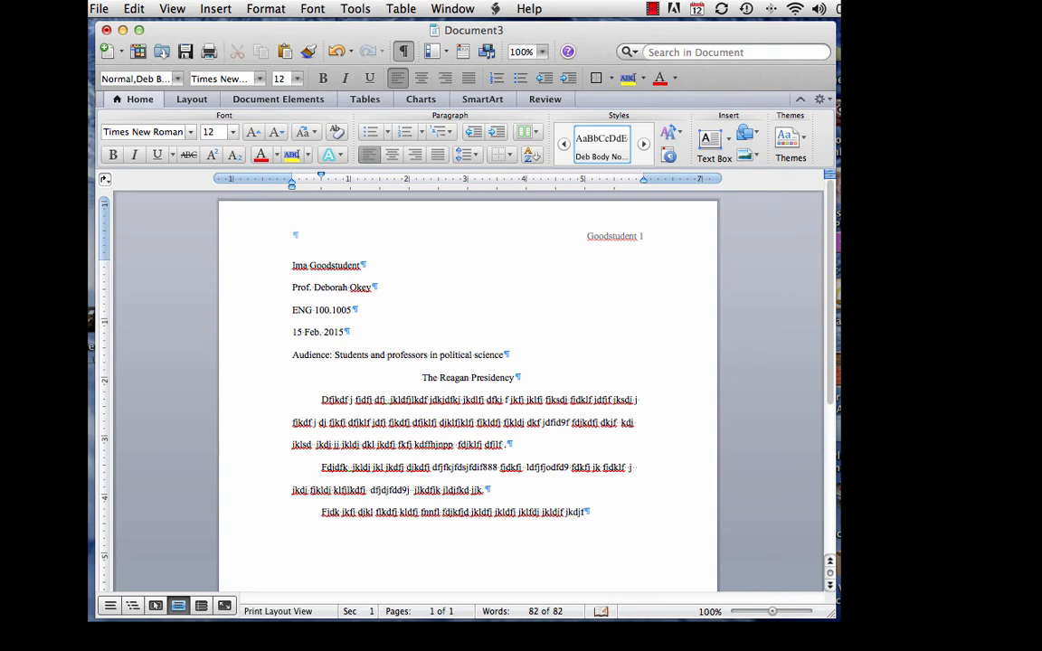
type("fdnfdkfd jkdj jkl")
type("fd fjklfd djklfdj f")
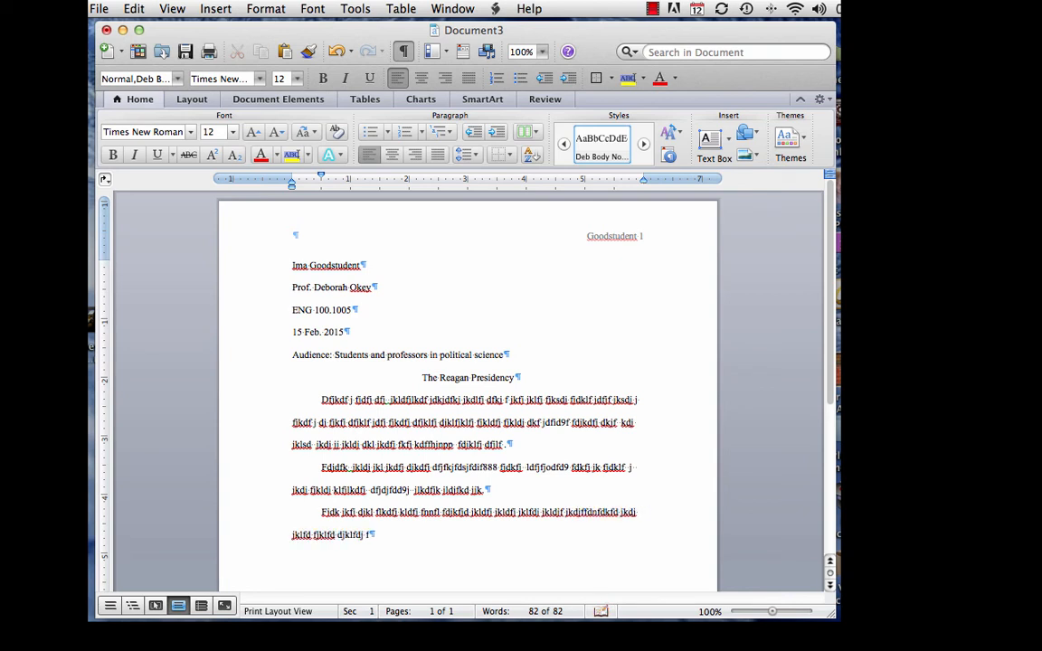
type("ooo jdajfj dljf a")
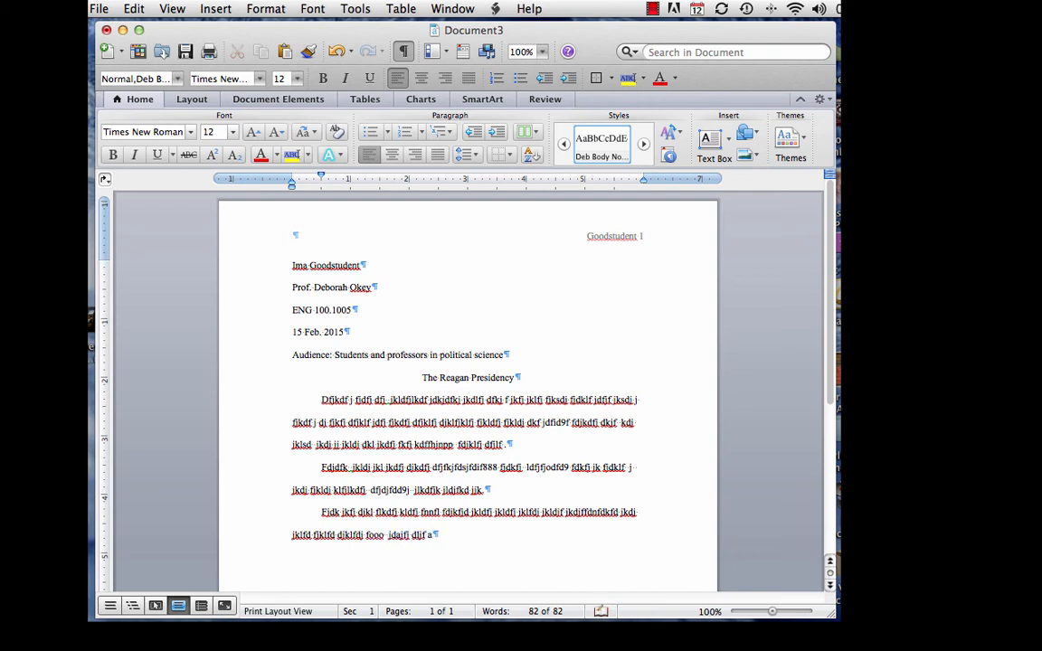
type("j aldfjld fjklfjdkf fdjlf jla")
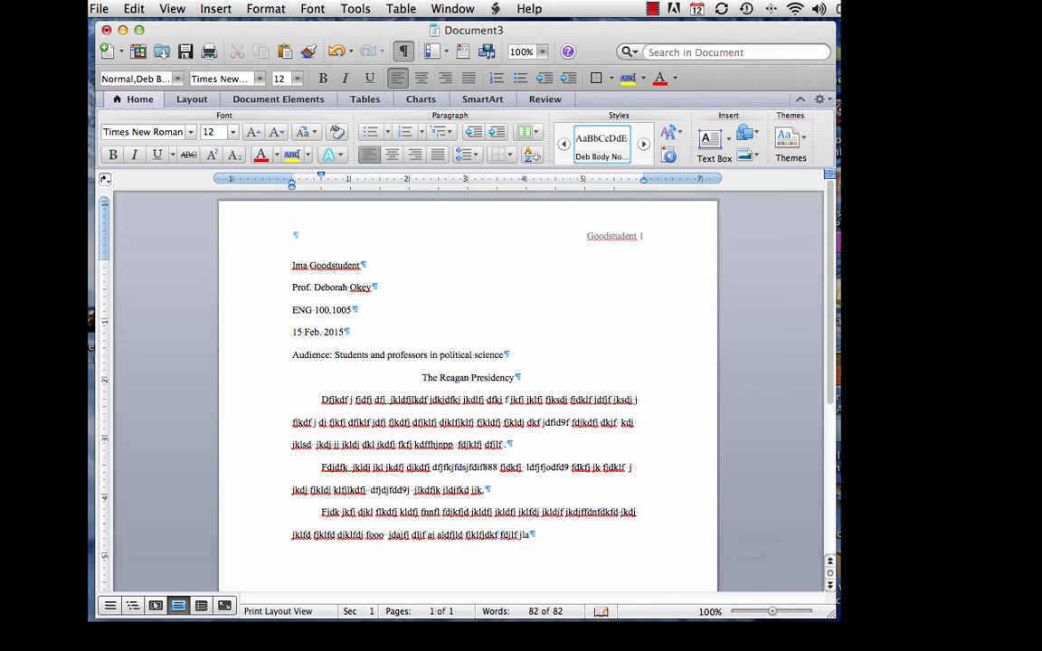
type("j jldf l jkldfjklfdjfk")
type("klfjdkf")
type("k")
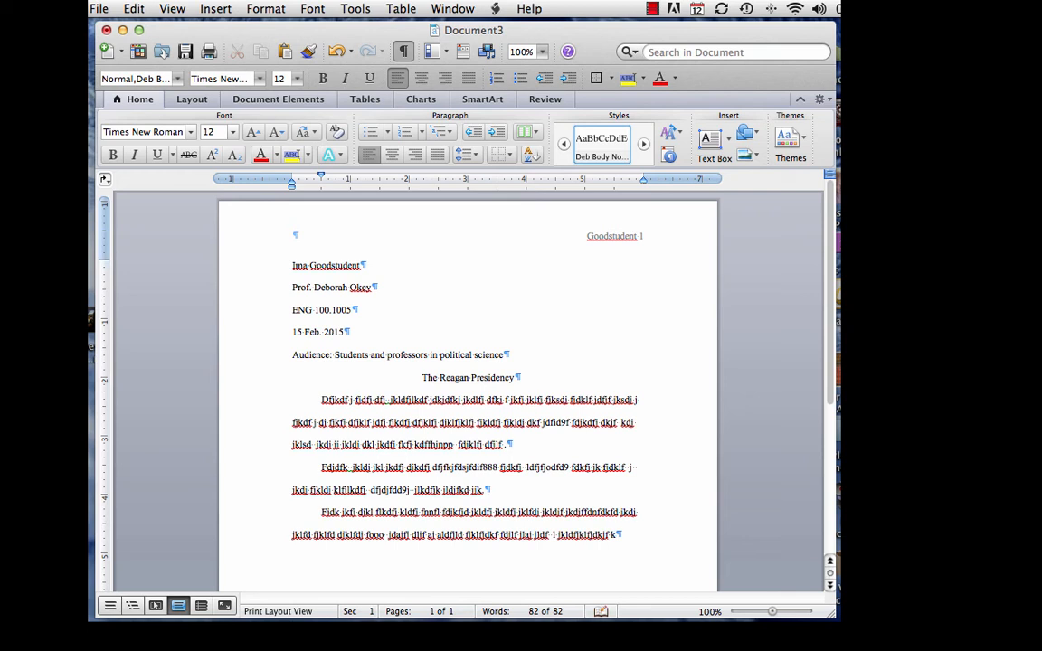
type(" jklfjf jklaj jkldafj jkldfj jk")
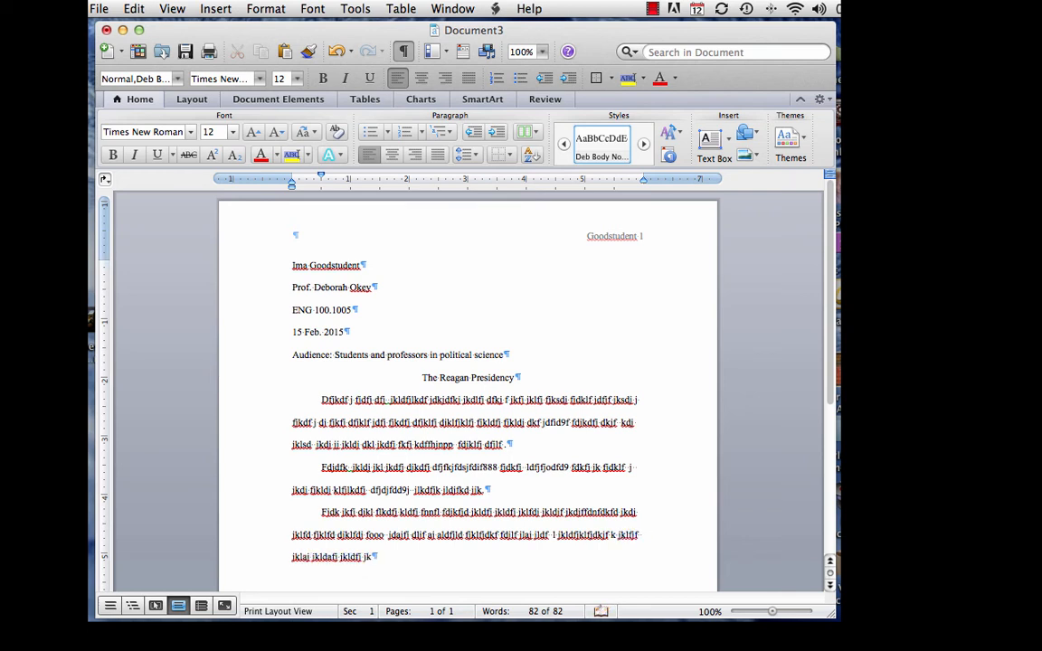
type("d  fdjkalfdkfjd ffkldj jklfd j")
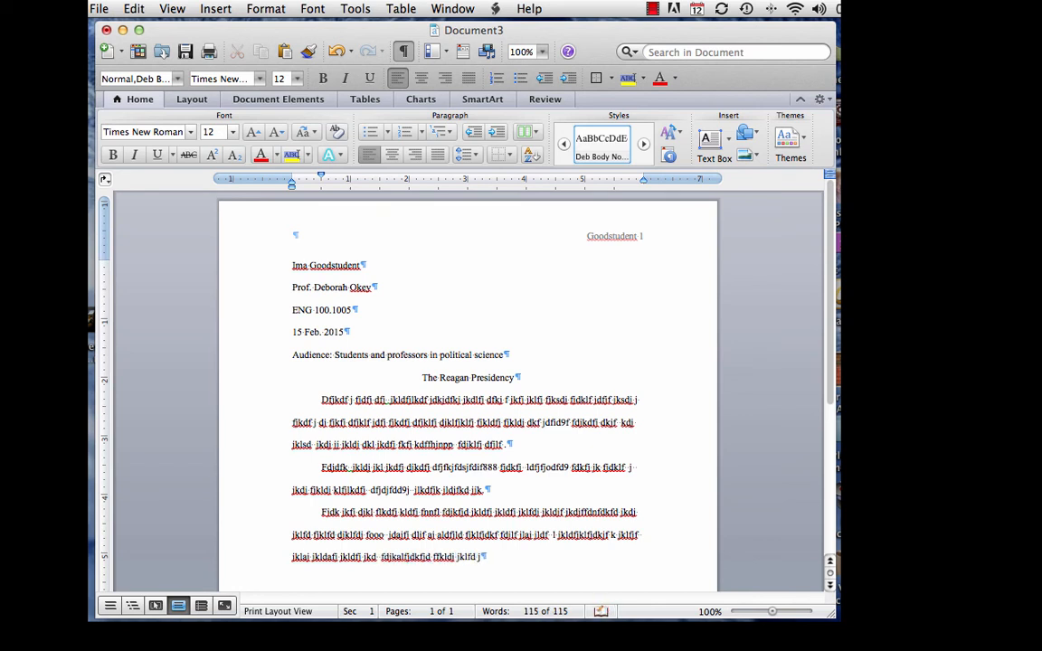
type("jkldjf jklfjkl od")
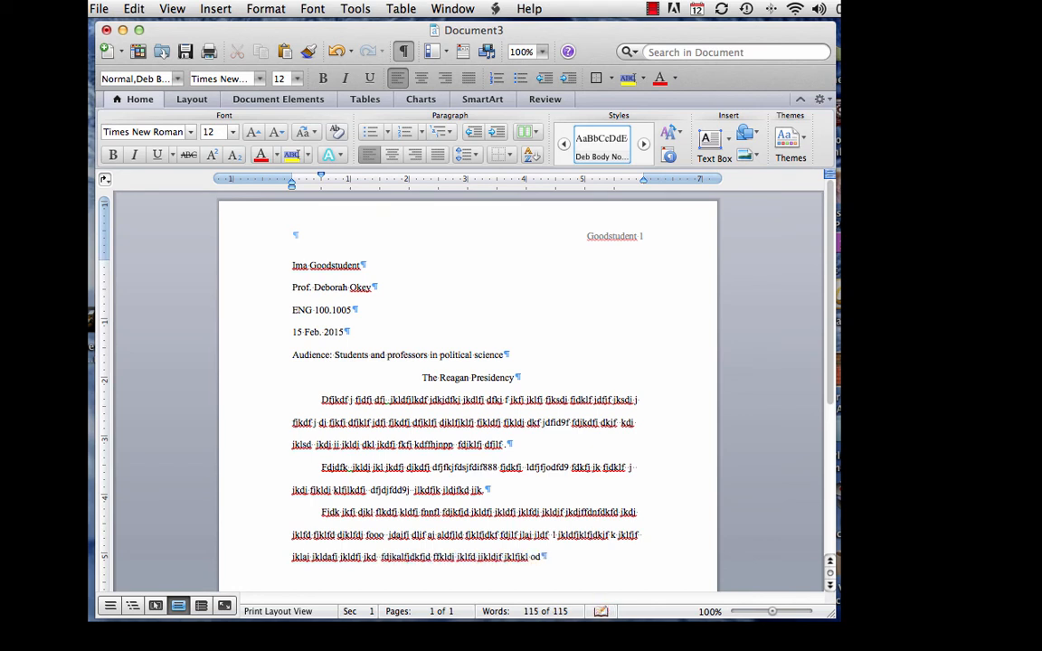
type("jd  lddj ljf jlkf")
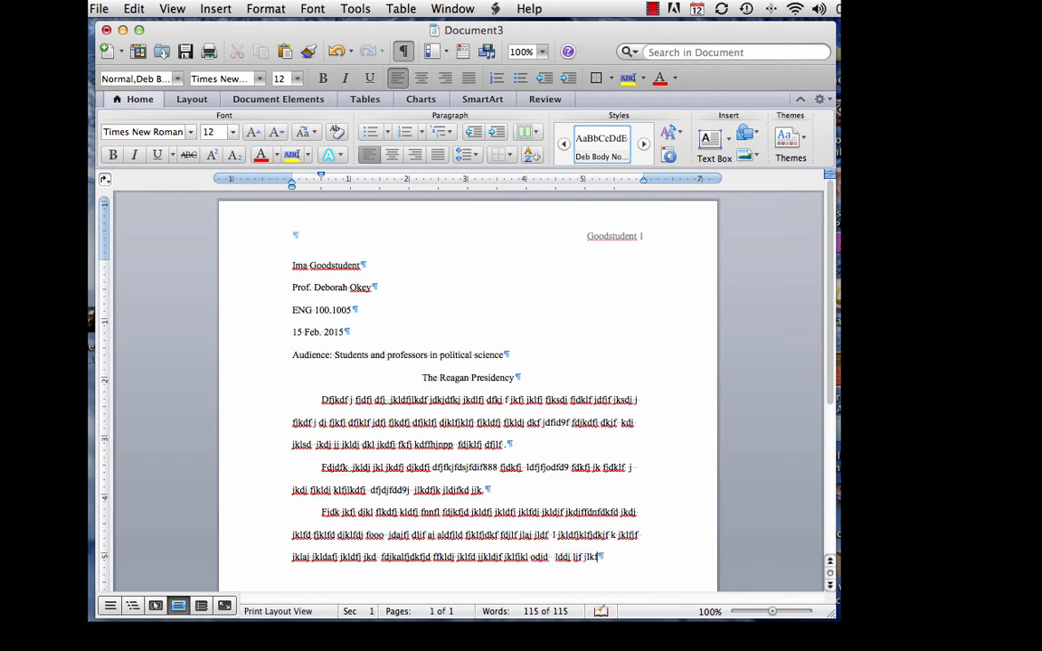
Start a new paragraph: 'Many students believe that taking online classes requires less work. However...'
key("Return")
scroll(630, 570, "down", 5)
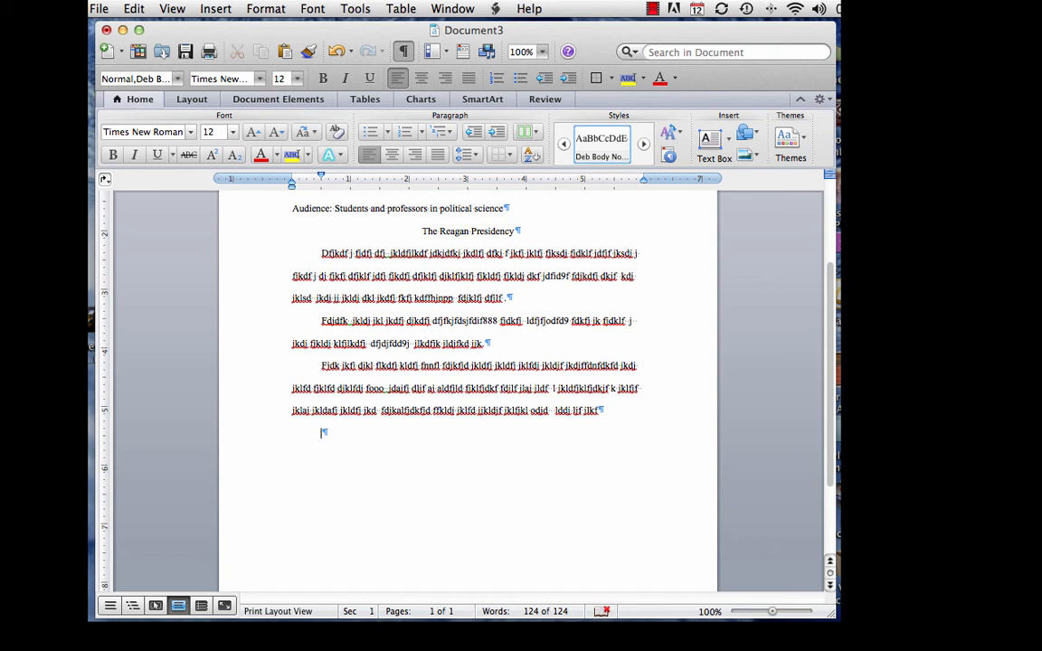
type("Many students believe that tak")
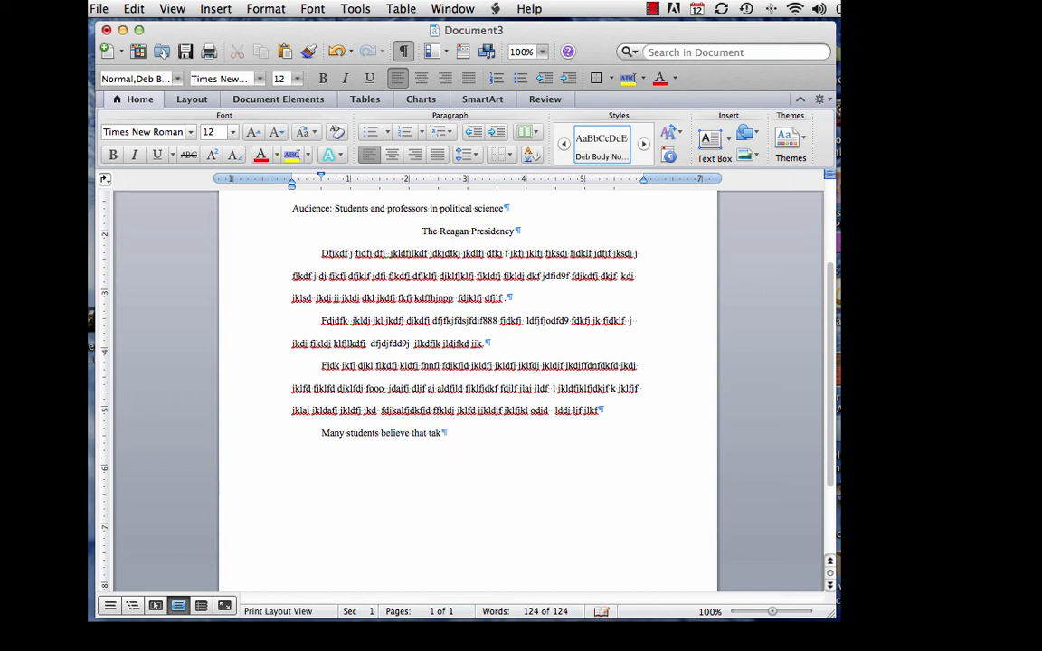
type("ing online classes re")
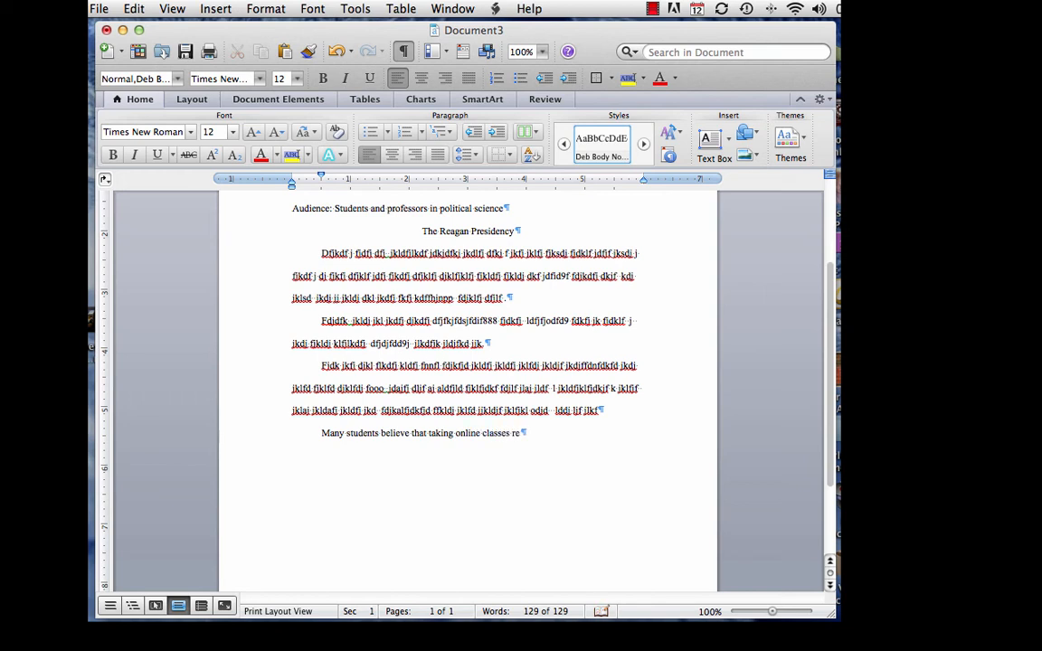
type("quires less work")
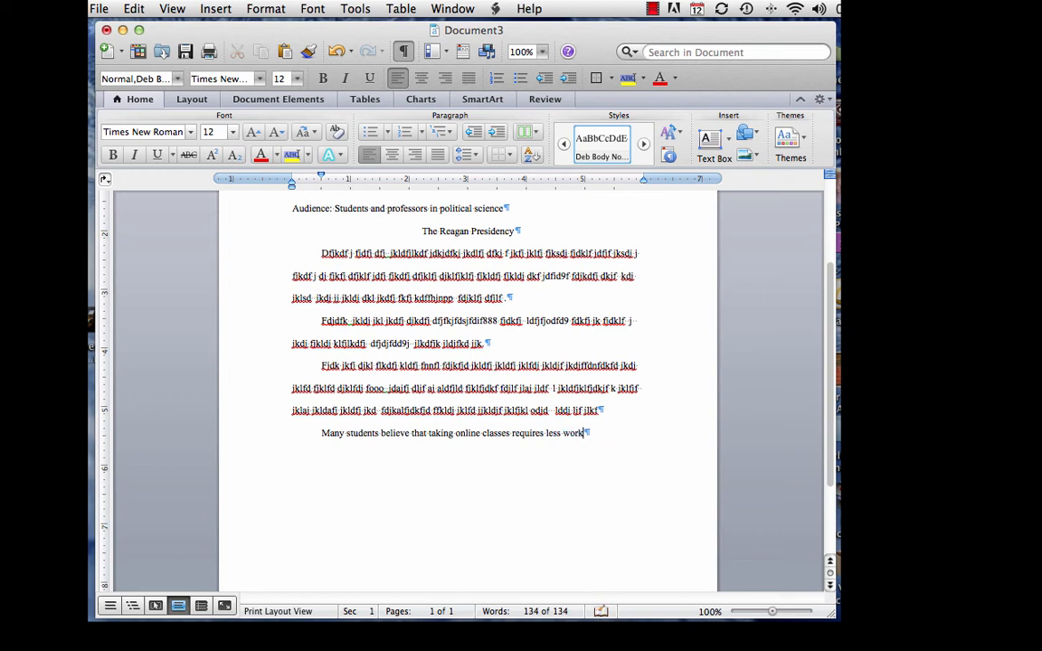
type(".")
type("However, in most ca")
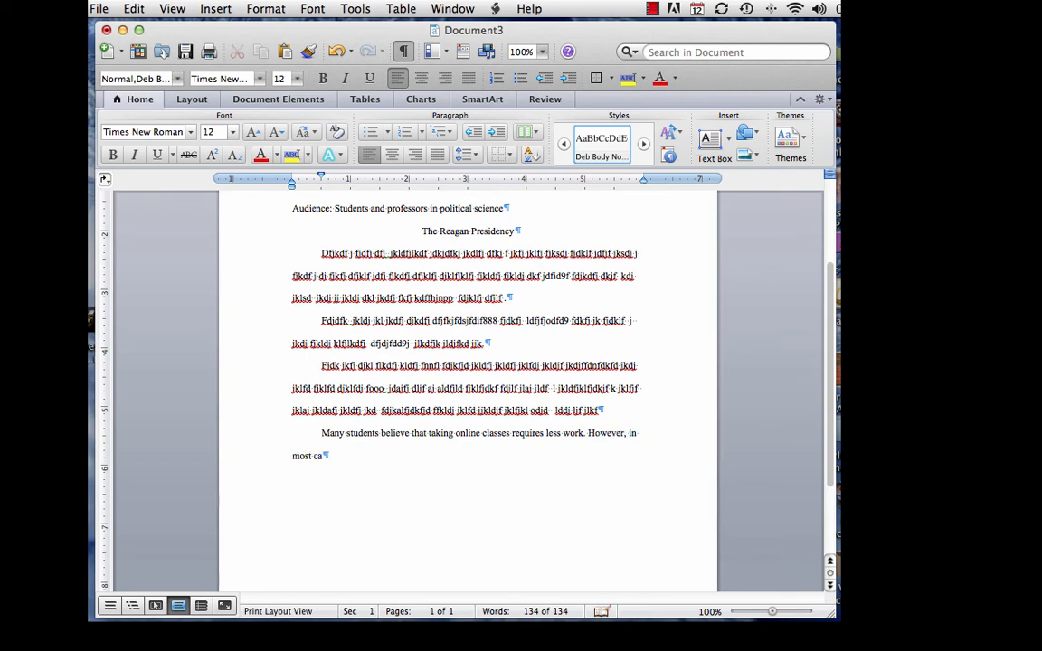
type("ses, online classes require stu")
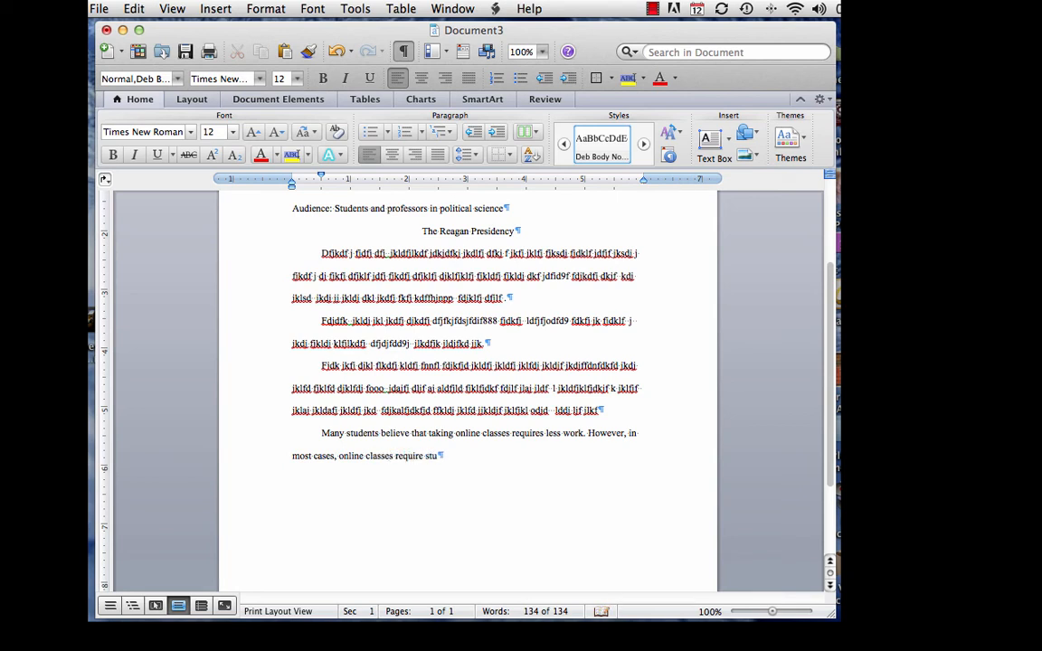
type("dents to do more work")
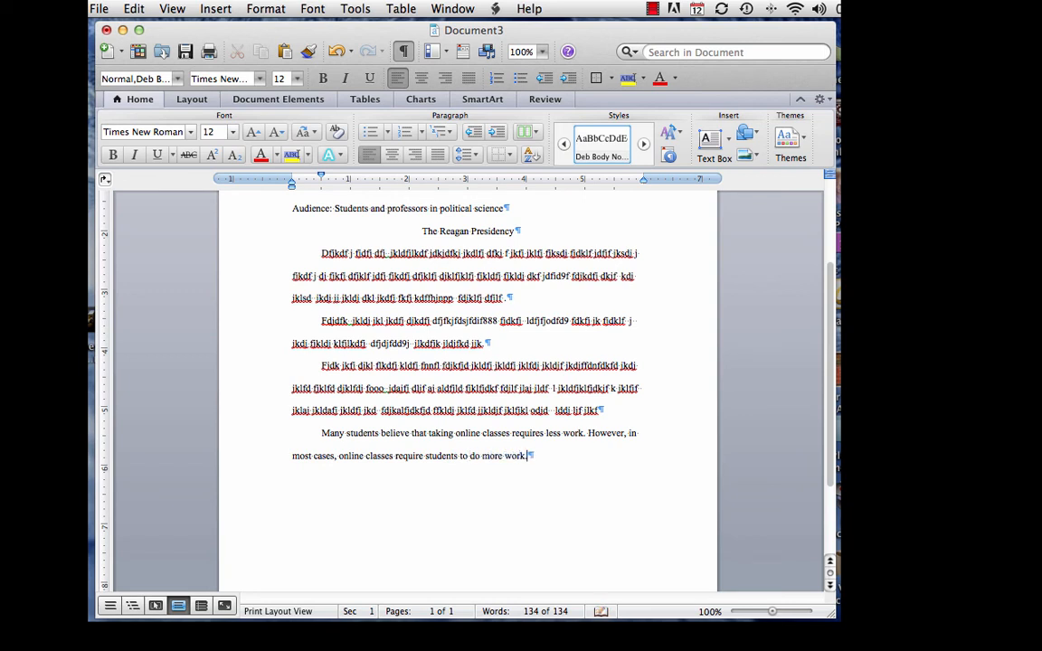
type(". Students' misconcep")
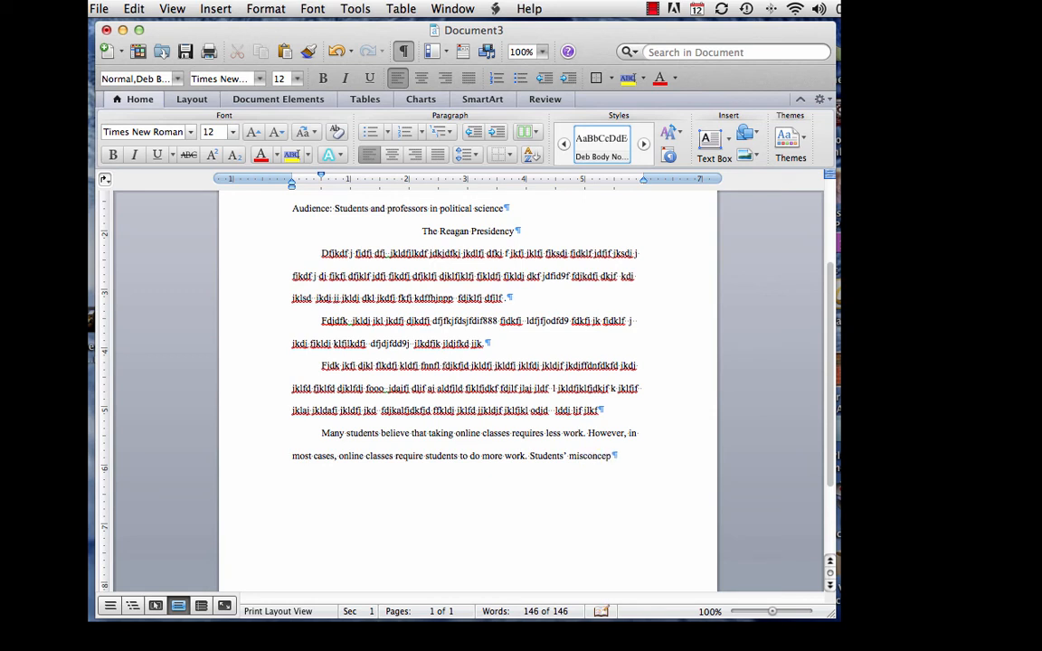
type("tions often q")
Finish it with 'earn lower grades ... than they would if they took the classes live on campus.'
key("BackSpace")
type("cause the")
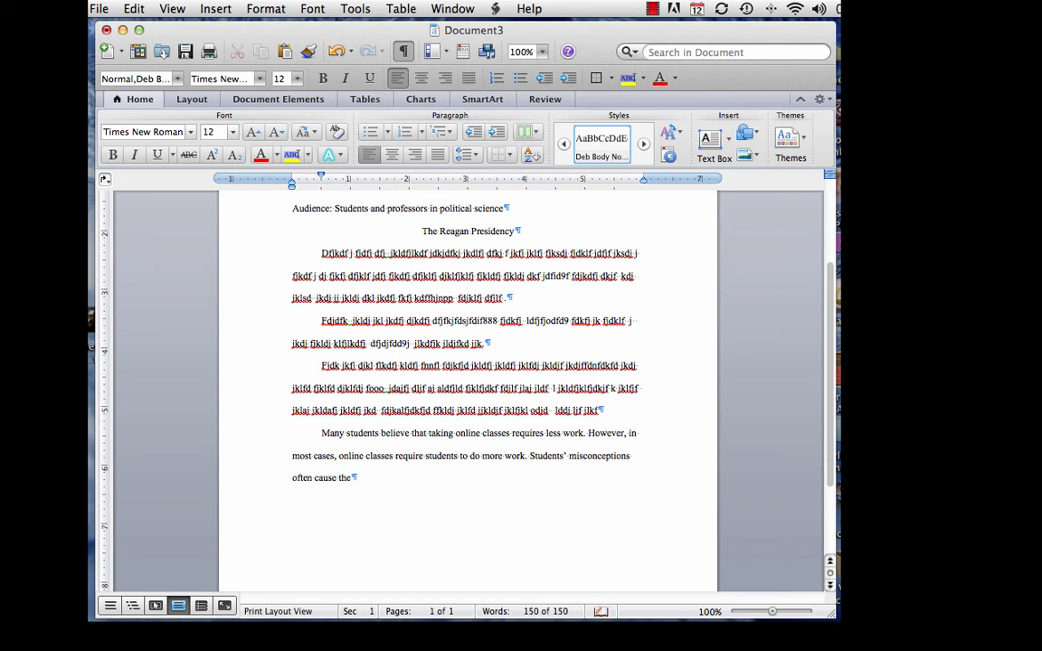
type("m to")
type("learn less and earn lowe")
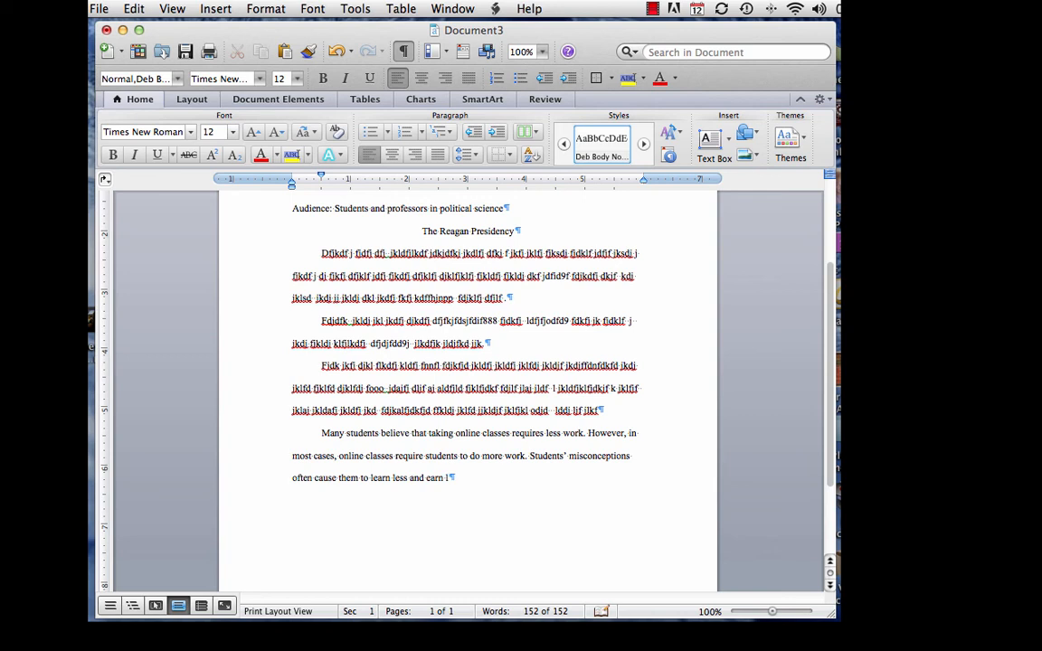
type("r grades in online ")
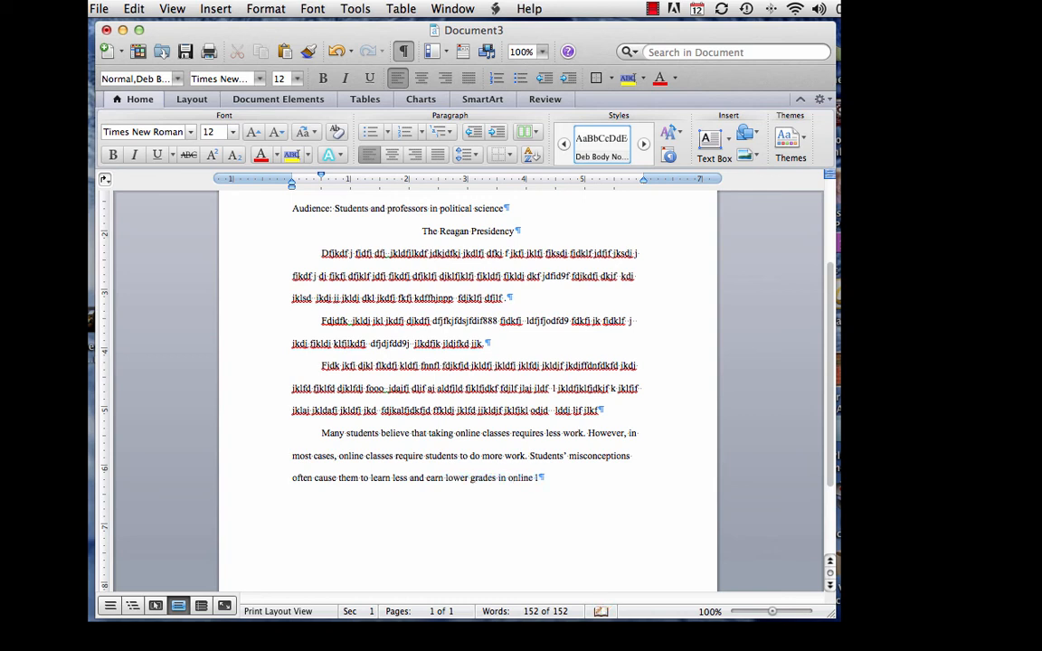
type("classes that")
key("BackSpace")
type("n they would ")
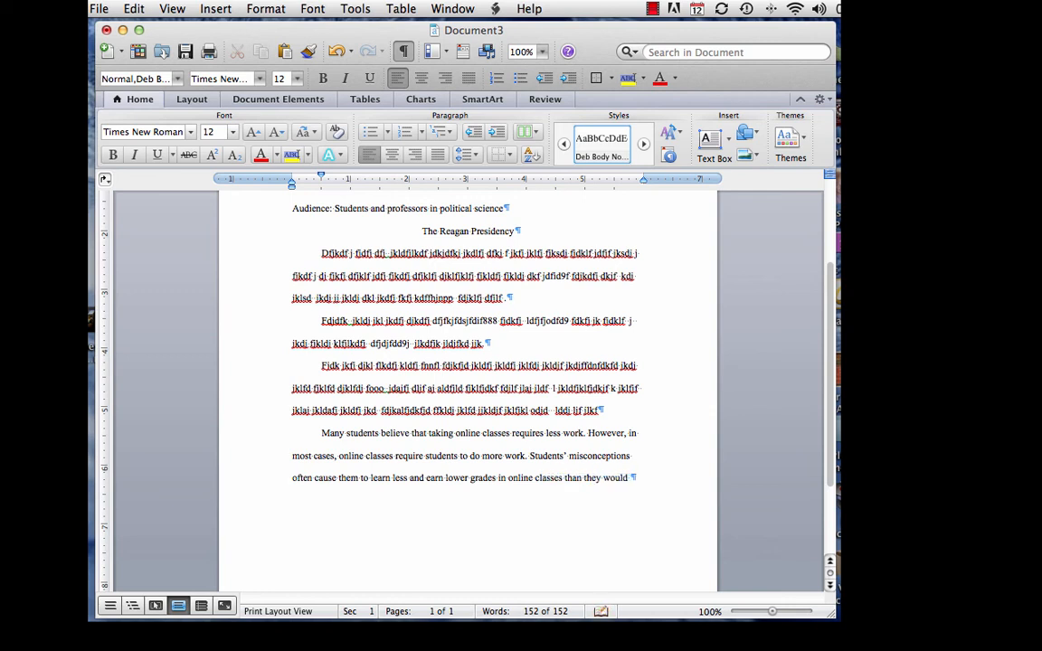
type("if the ")
type("y took th")
type("e classes")
type(" live on cam")
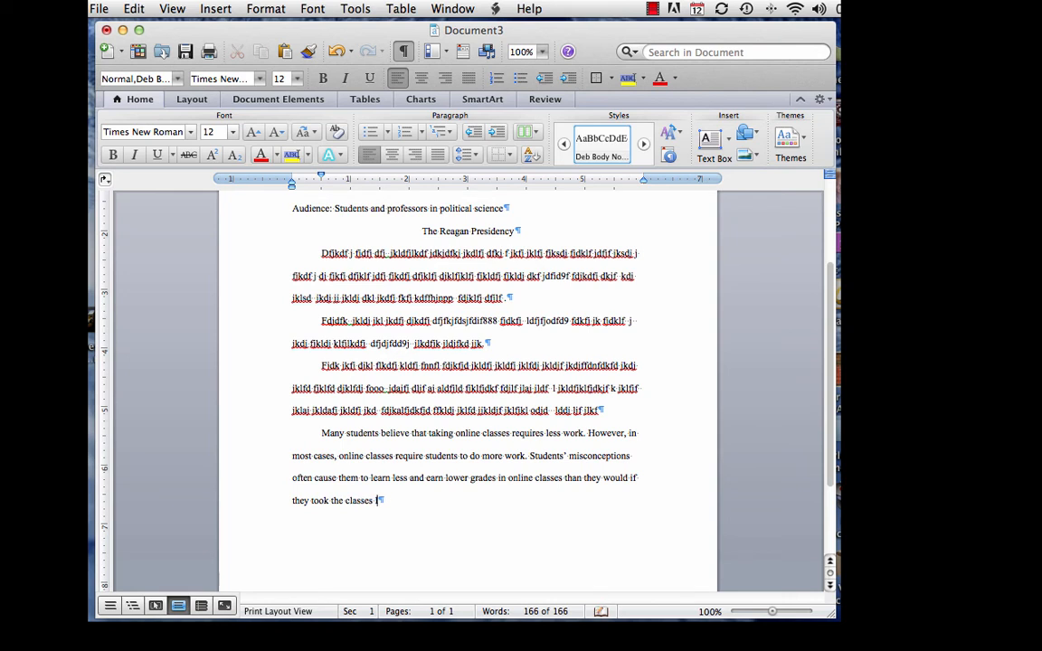
type("pus.")
key("Return")
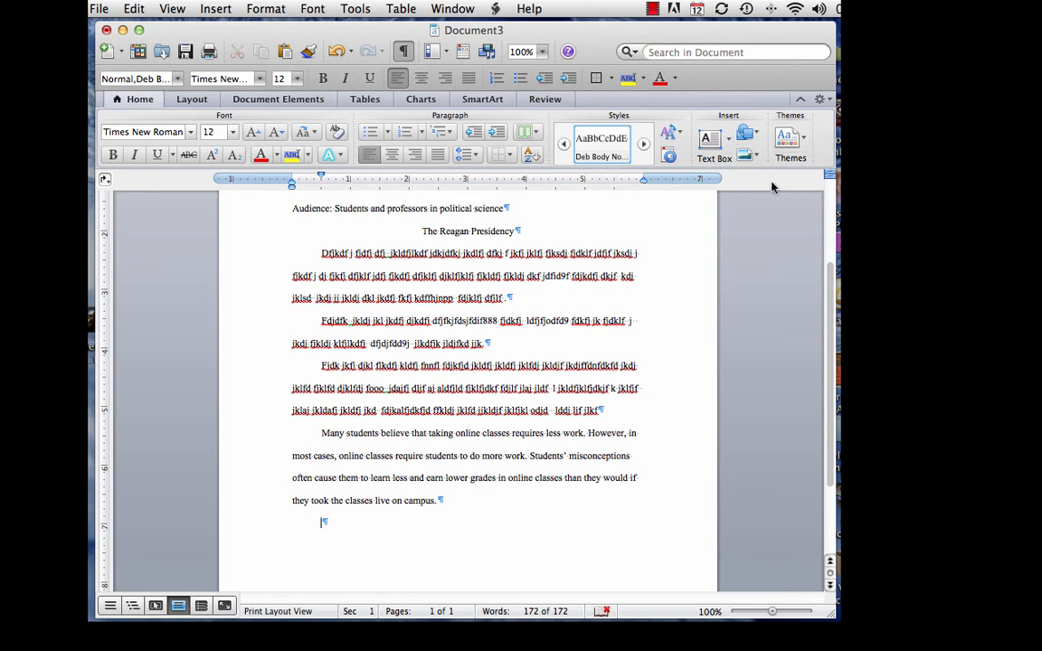
Zoom to 200% and delete the extra space before 'However' in the online-classes paragraph
left_click(542, 52)
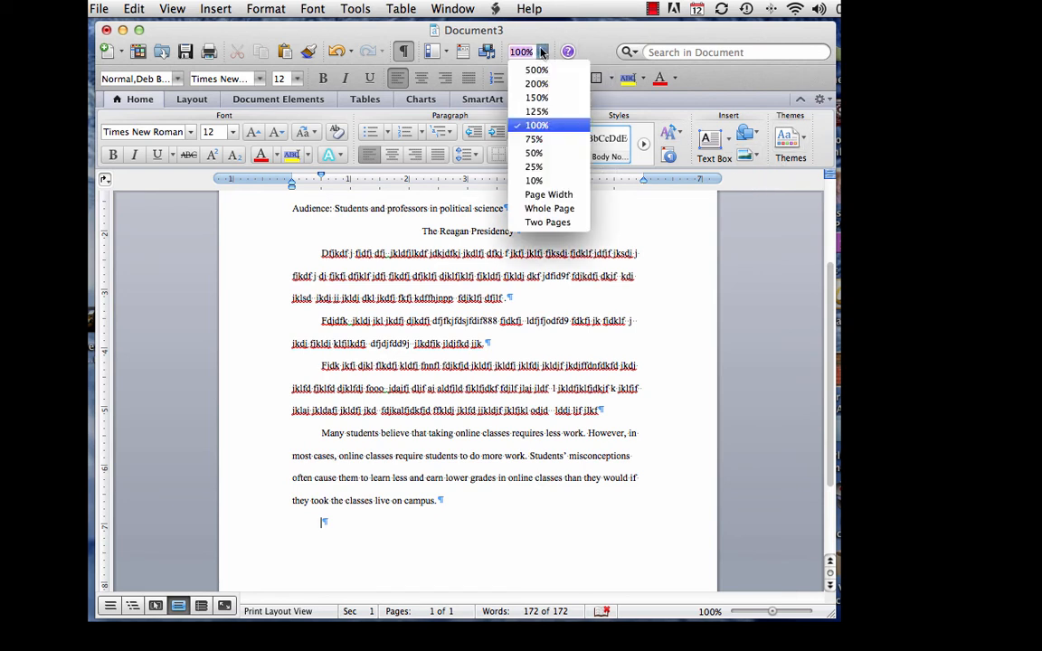
left_click(536, 83)
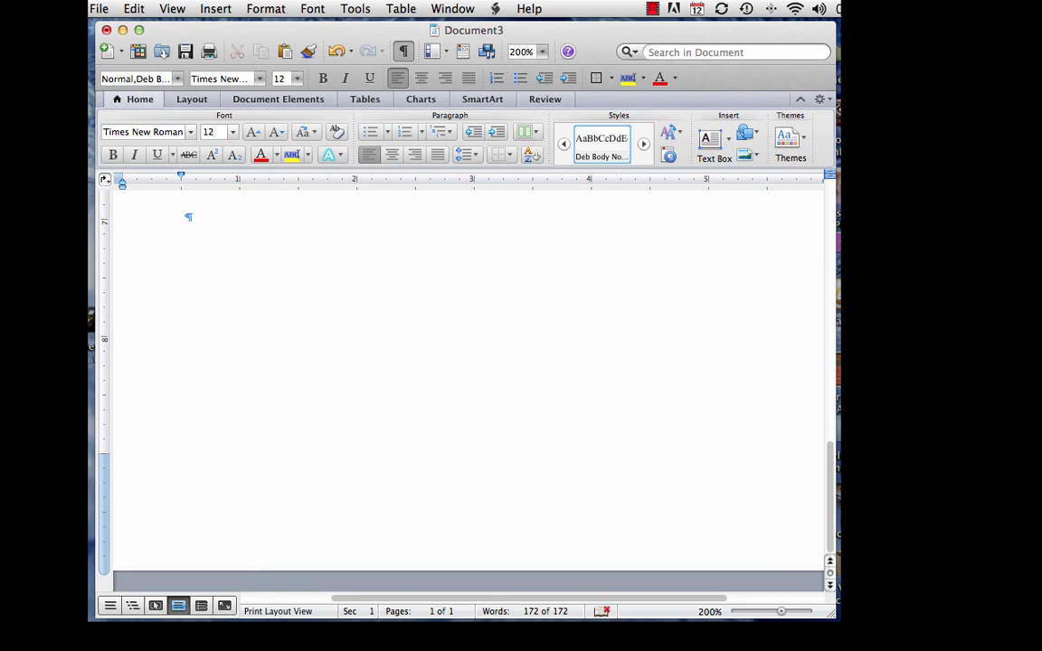
scroll(507, 279, "up", 10)
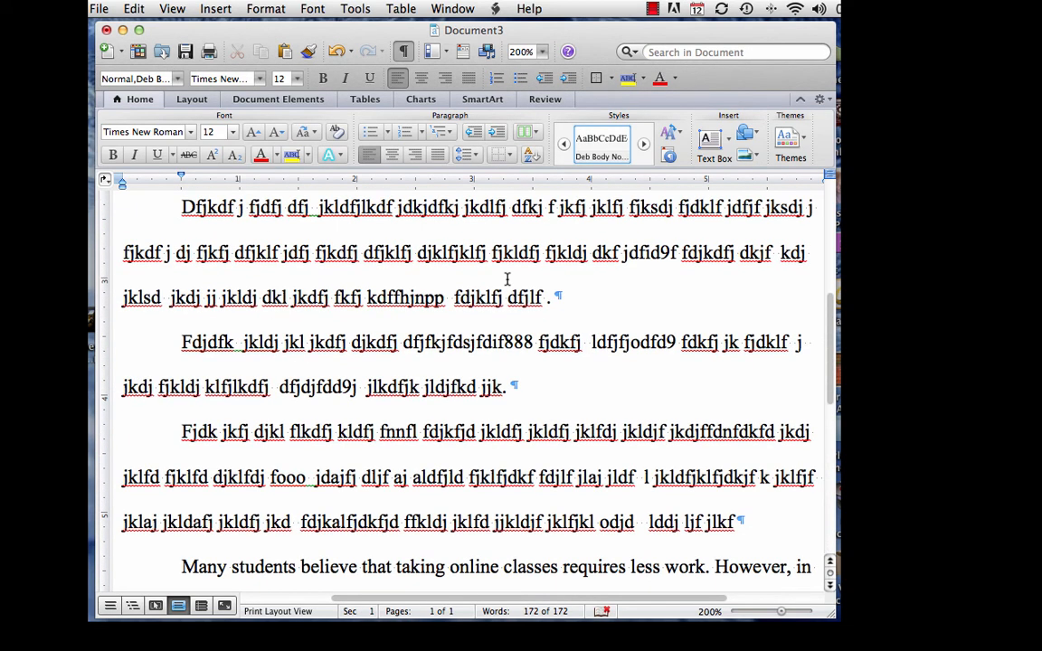
scroll(506, 279, "right", 3)
scroll(507, 280, "left", 3)
scroll(504, 280, "down", 5)
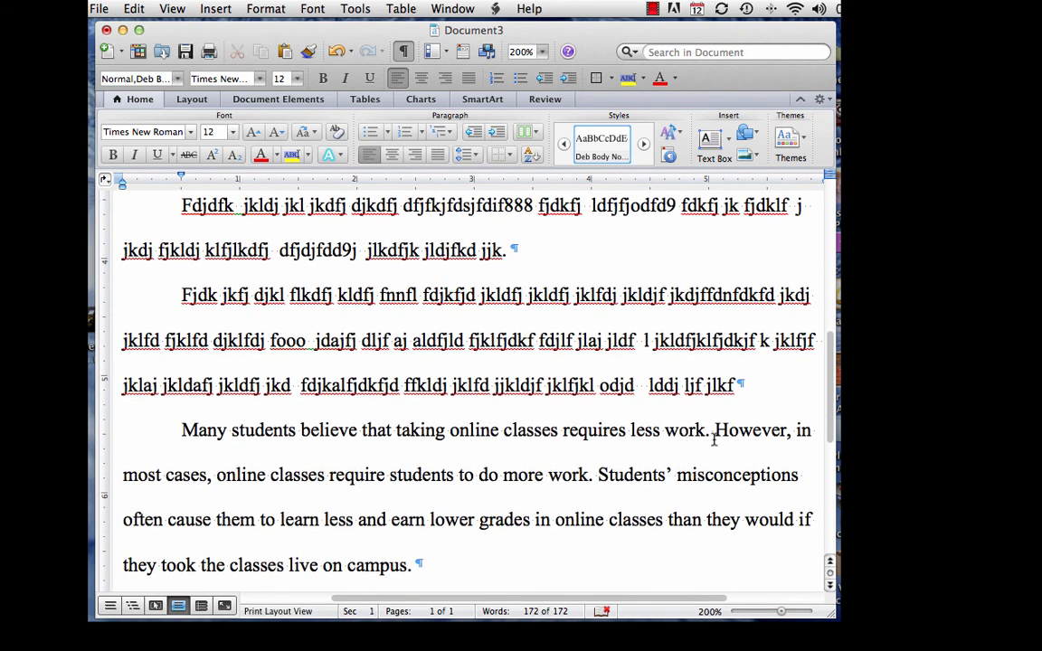
left_click(714, 439)
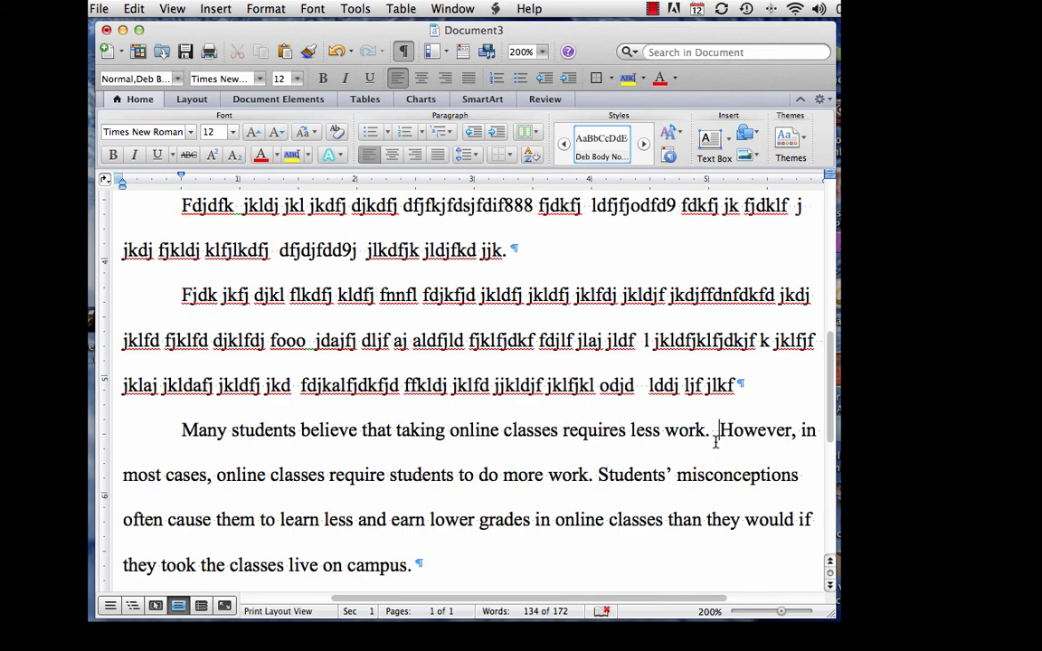
key("BackSpace")
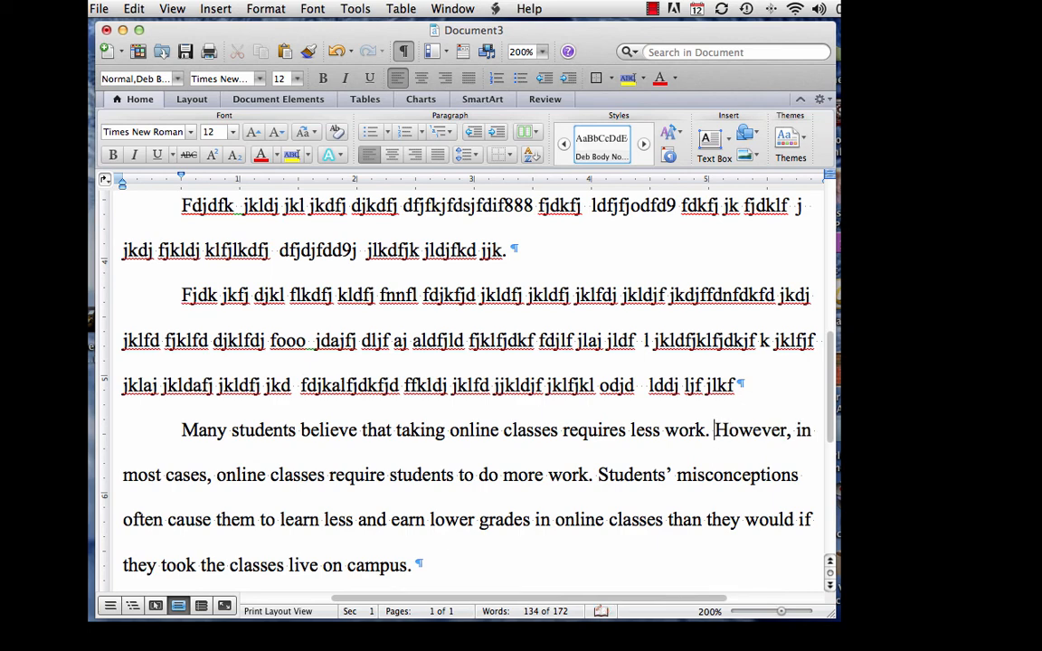
left_click(542, 51)
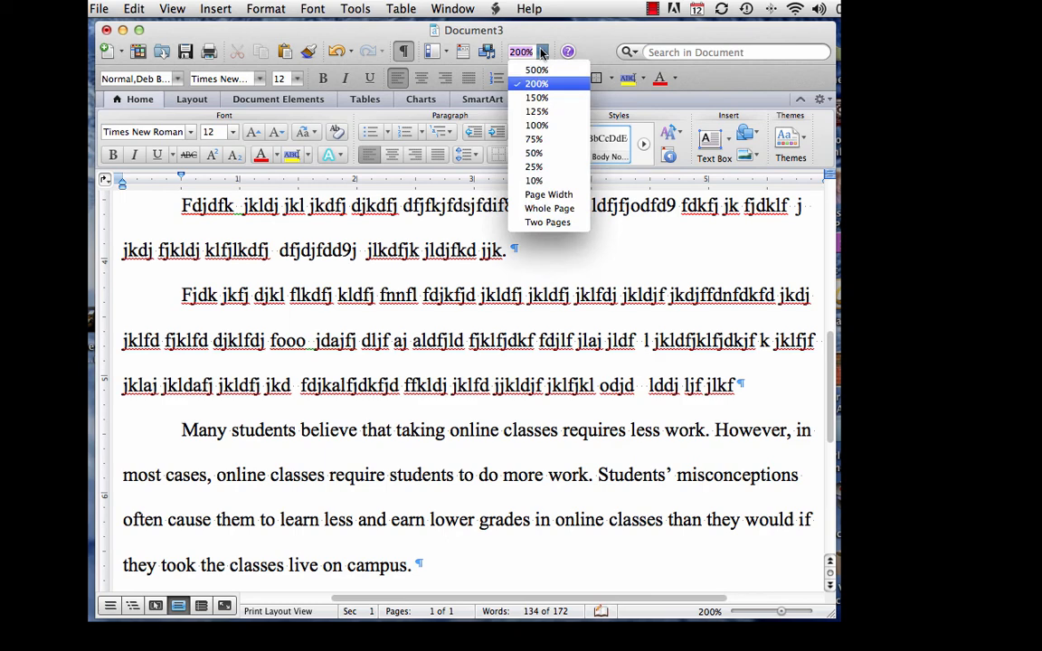
Set the zoom back to 100% and scroll down to the empty last paragraph
left_click(537, 125)
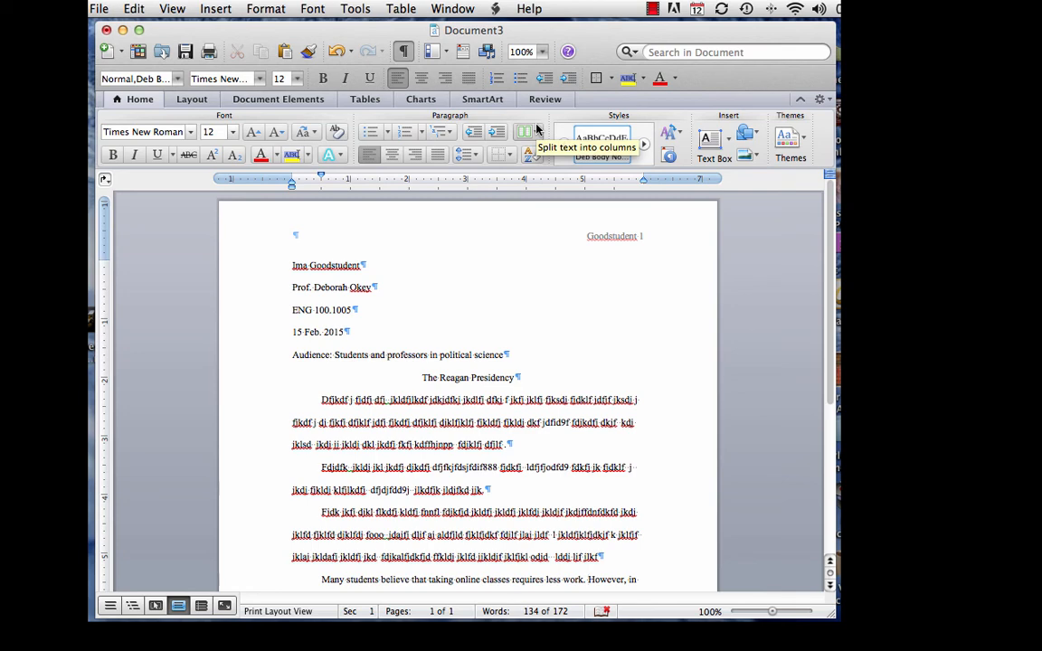
left_click(461, 333)
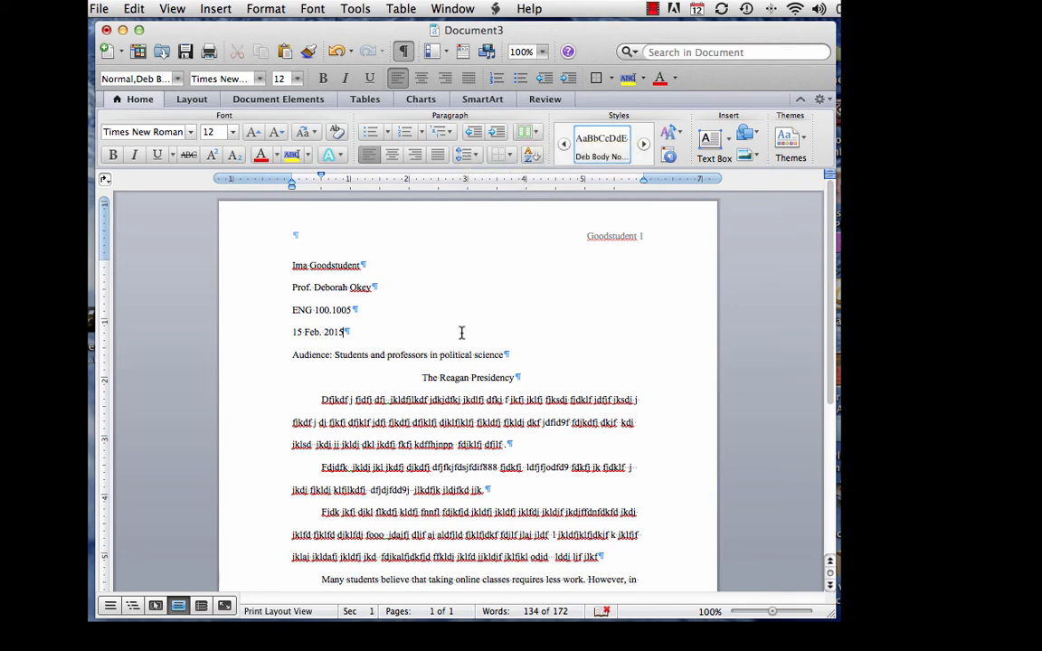
scroll(462, 333, "down", 5)
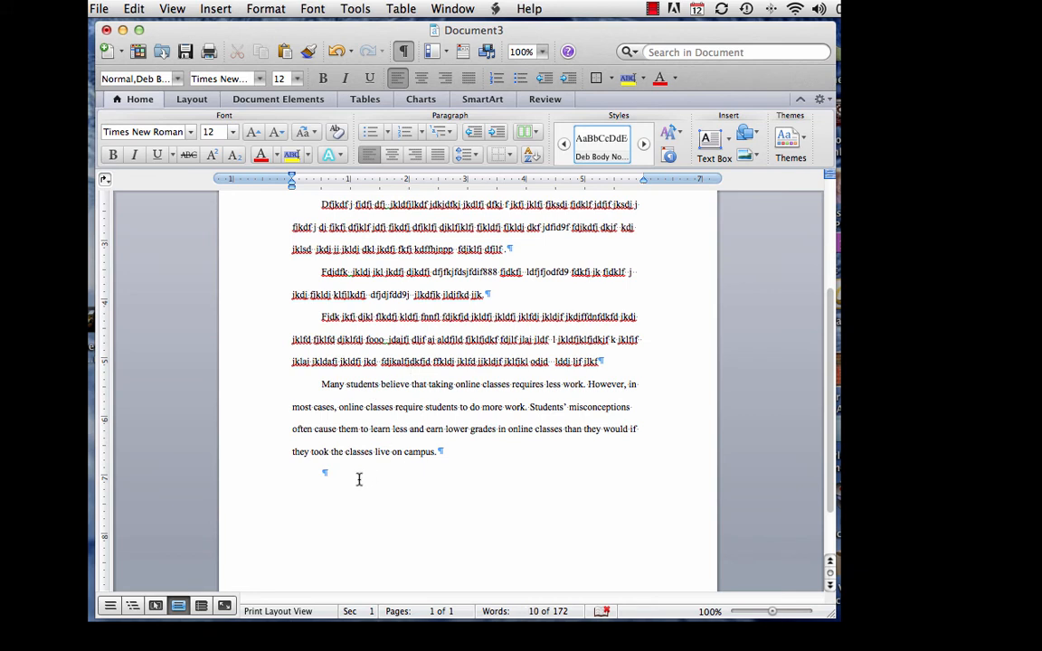
Begin the Declaration paragraph: '...much of the Declaration of Independence is familiar to many Americans...'
left_click(325, 473)
type("Wh")
type("e much of the Declara")
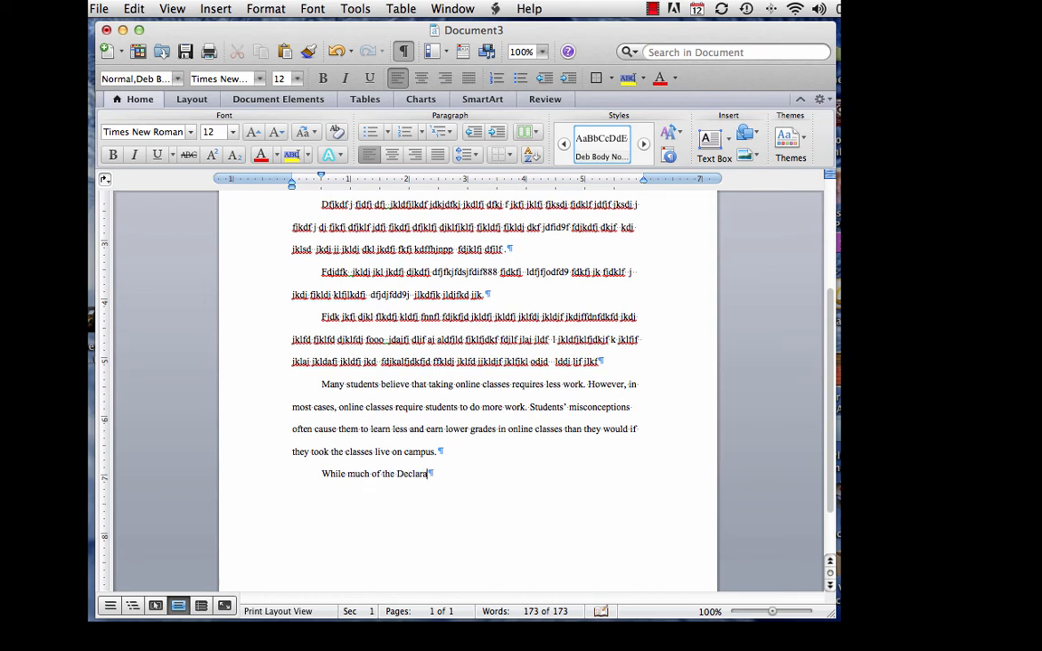
type("tion of Independ")
type("ece is")
key("BackSpace")
key("BackSpace")
key("BackSpace")
key("BackSpace")
key("BackSpace")
key("BackSpace")
key("BackSpace")
key("BackSpace")
type("dence")
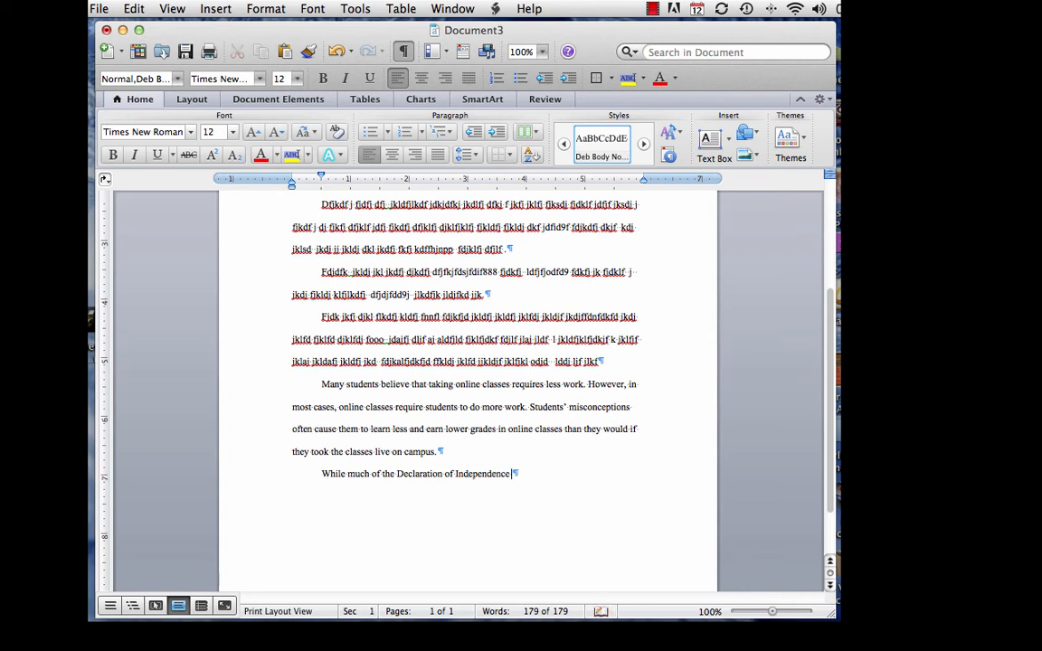
type(" is familiar to many ")
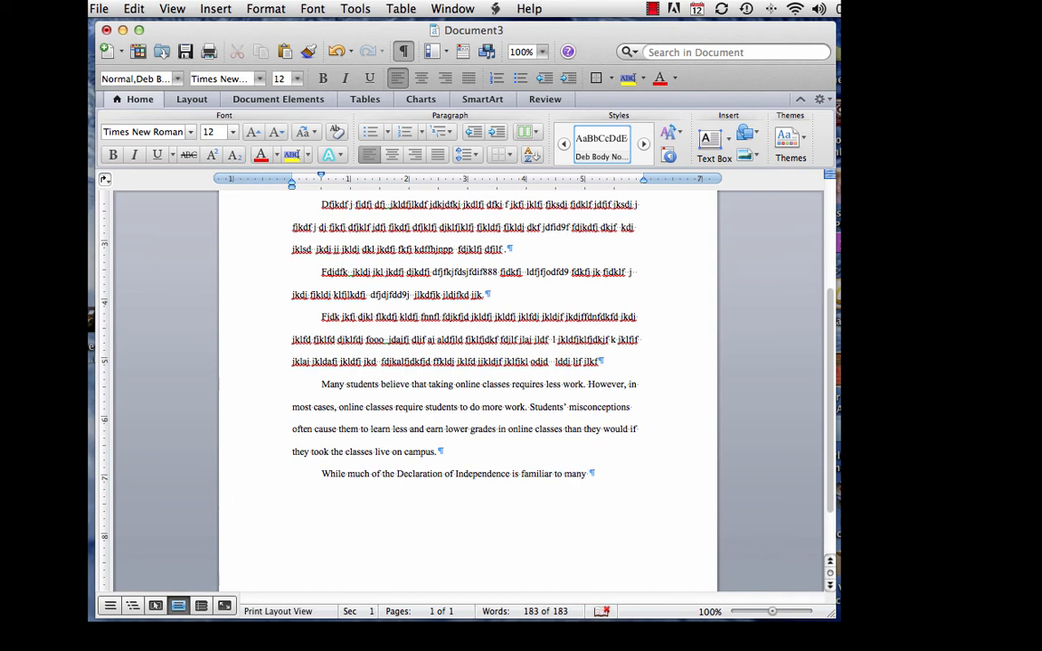
type("Americans")
type(", ")
type("the most ")
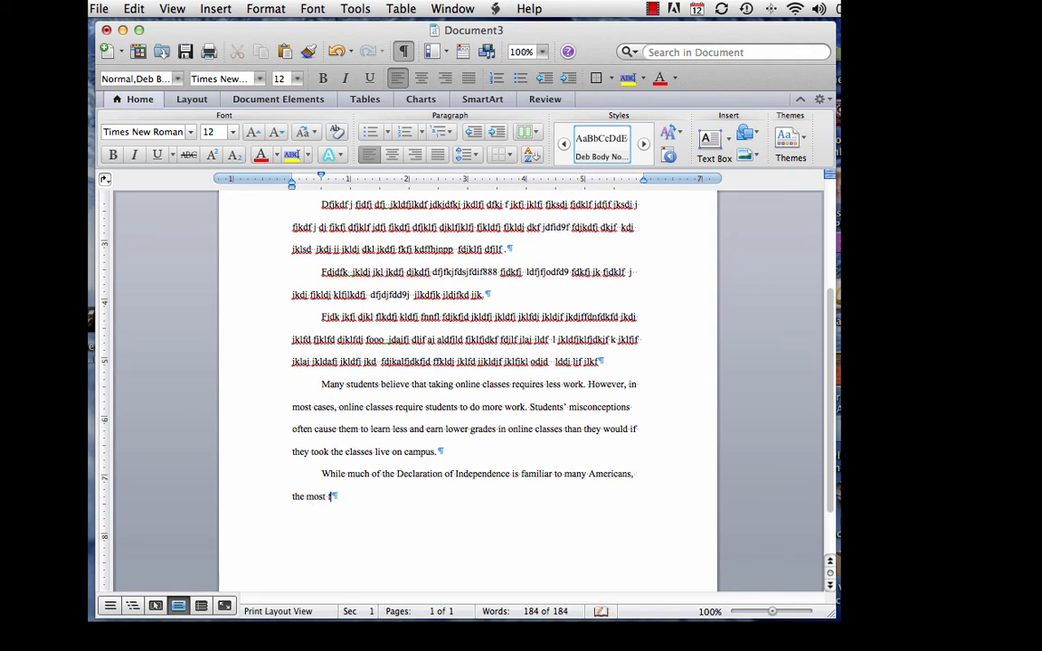
type("famous passage")
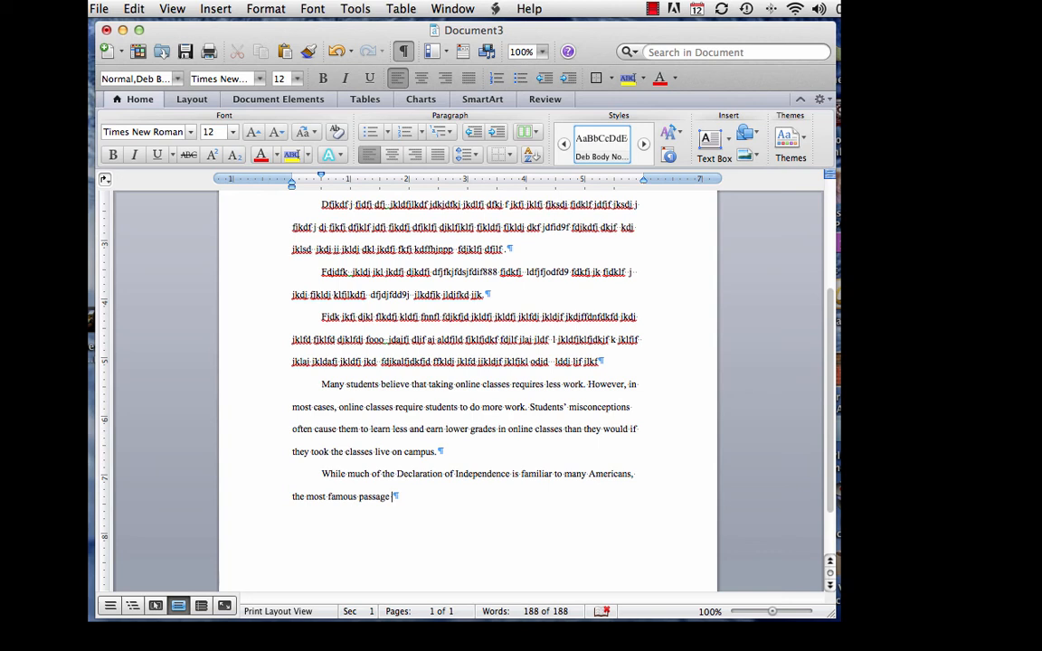
Add the rights sentence ending 'if rights are violated.' then 'The Declaration of Independence states:'
type("lists what Jefferson and ")
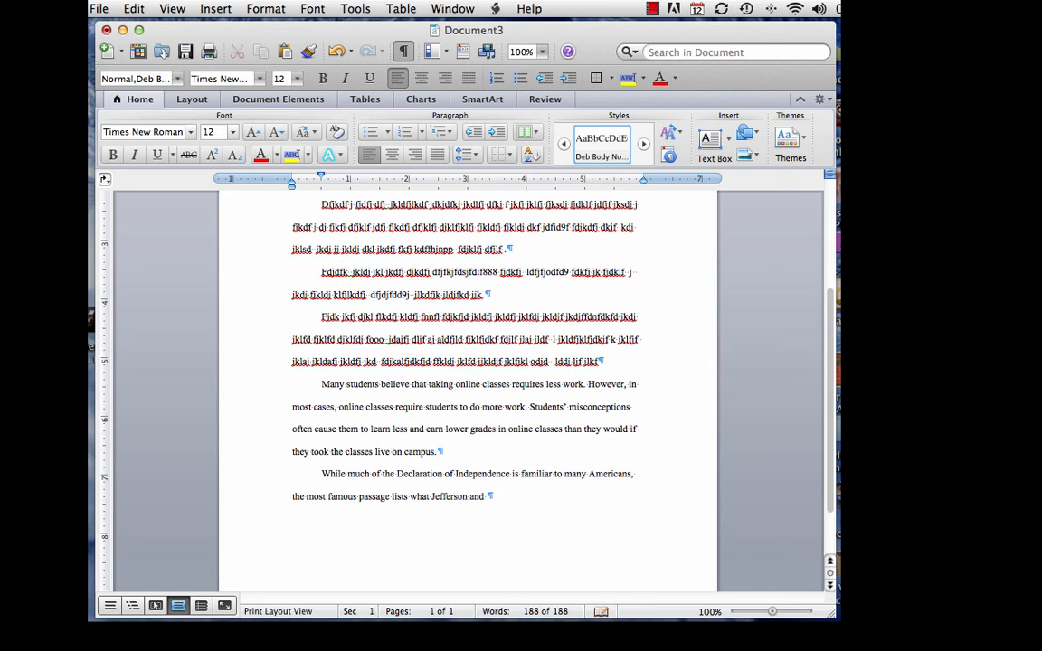
type("other early leaders consid")
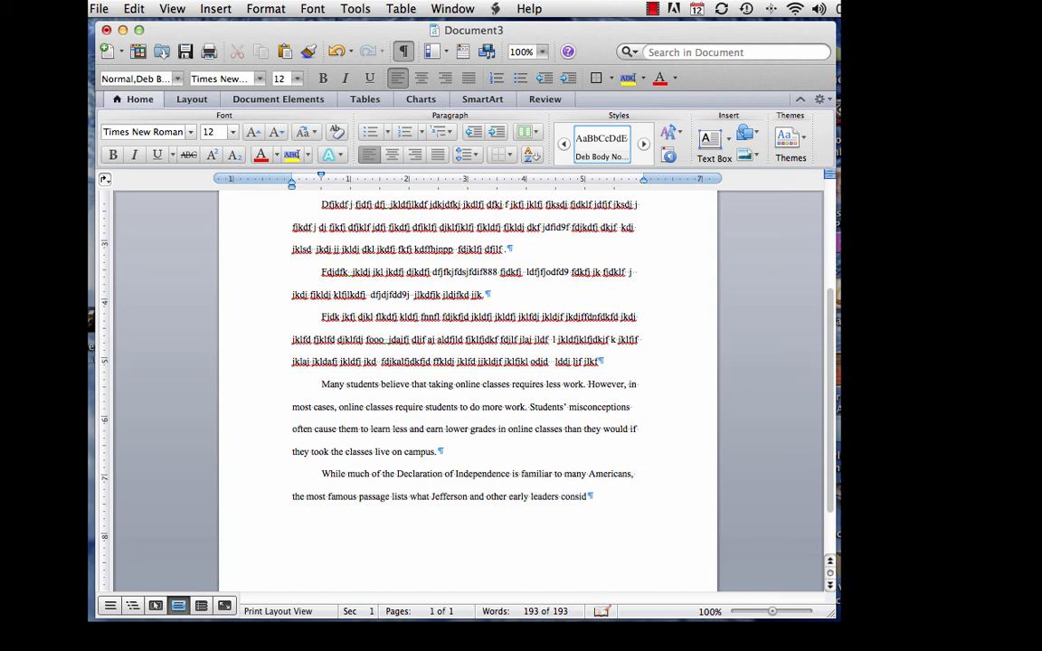
type("ered important rights")
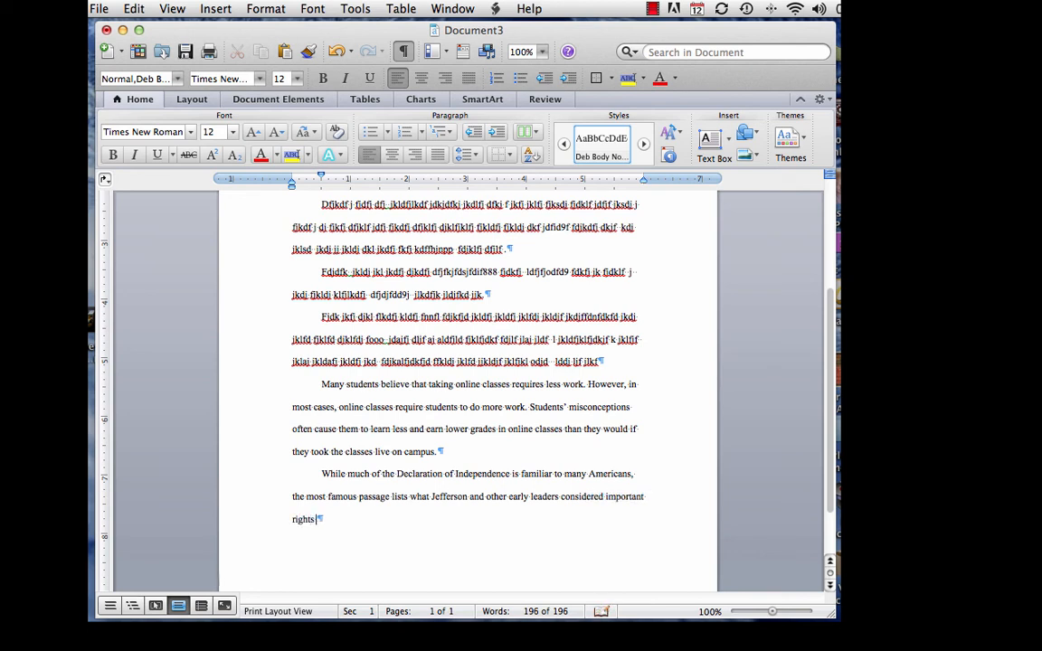
type(" and what they believ")
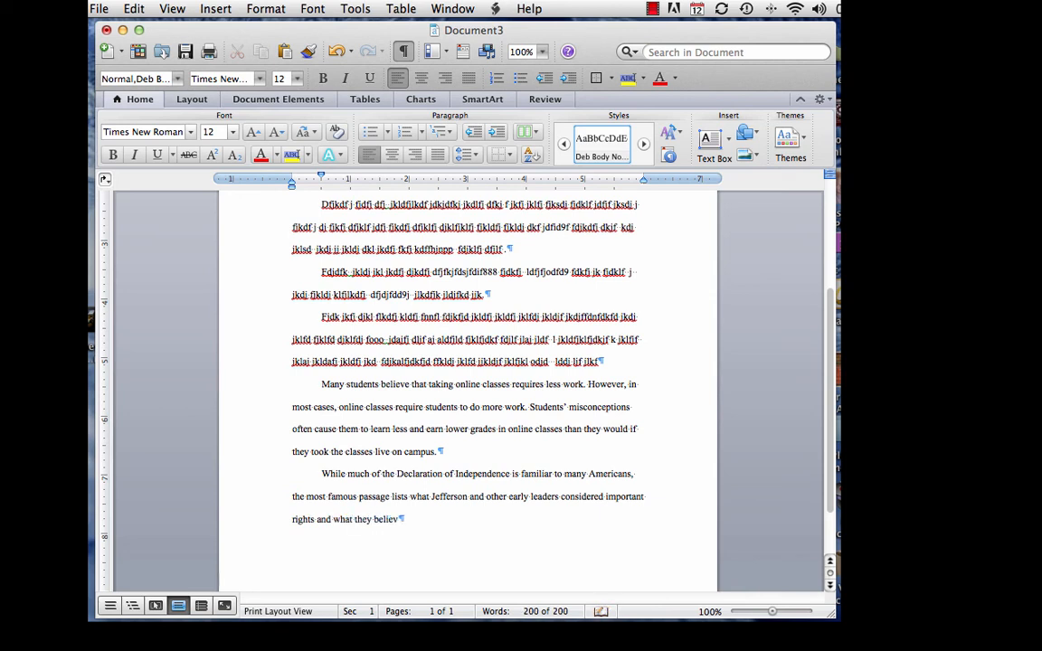
type("ed")
type("people should do if")
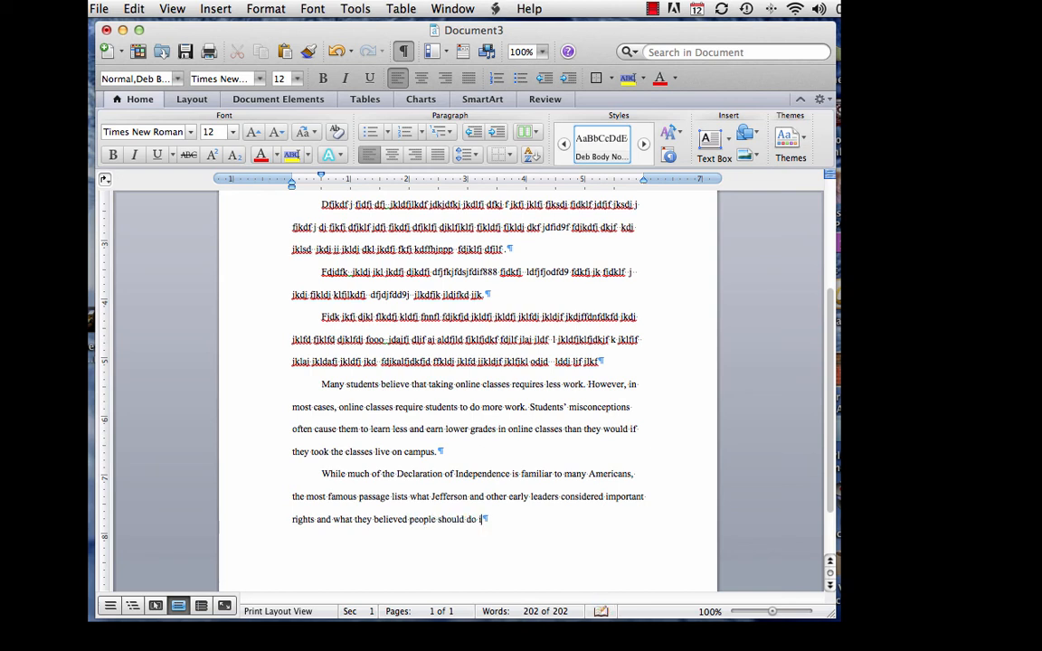
type(" rights are violated.")
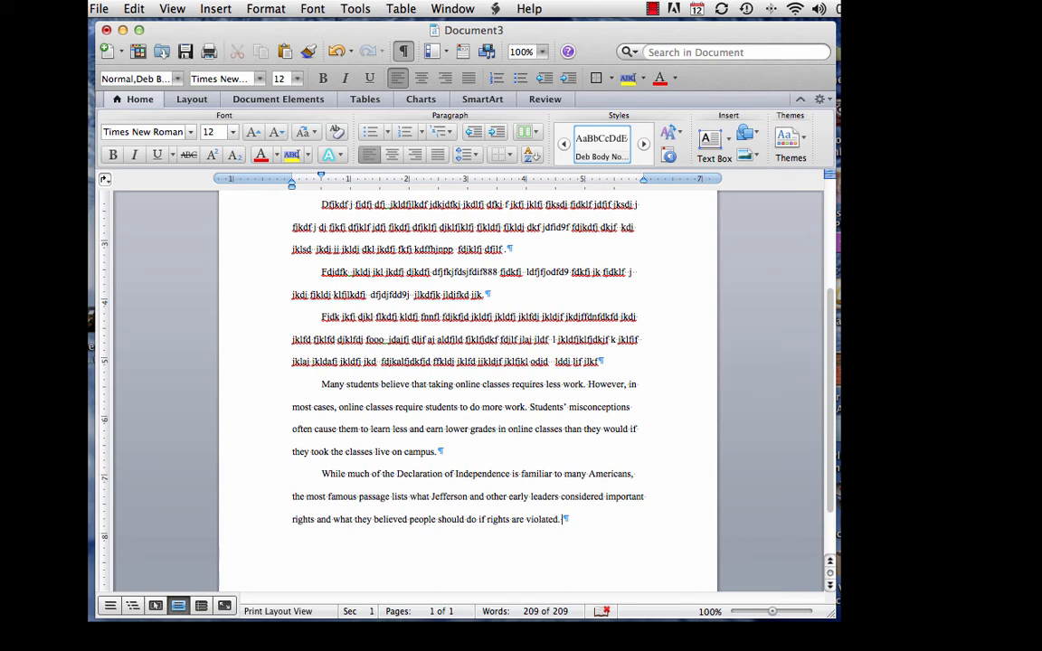
type("The Declaration of I")
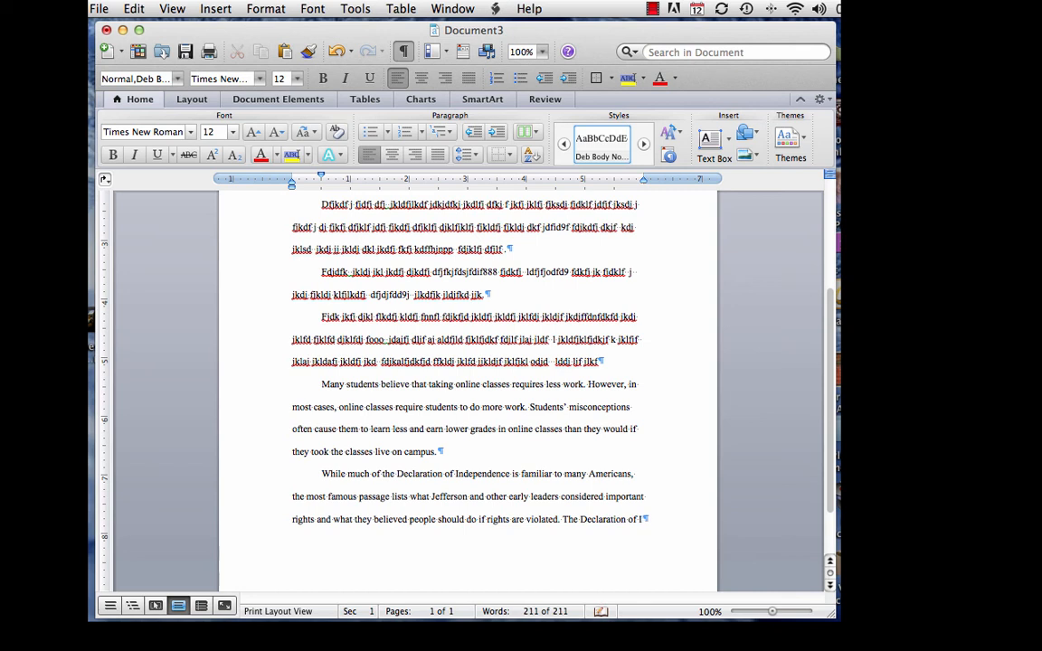
type("ndependence states:")
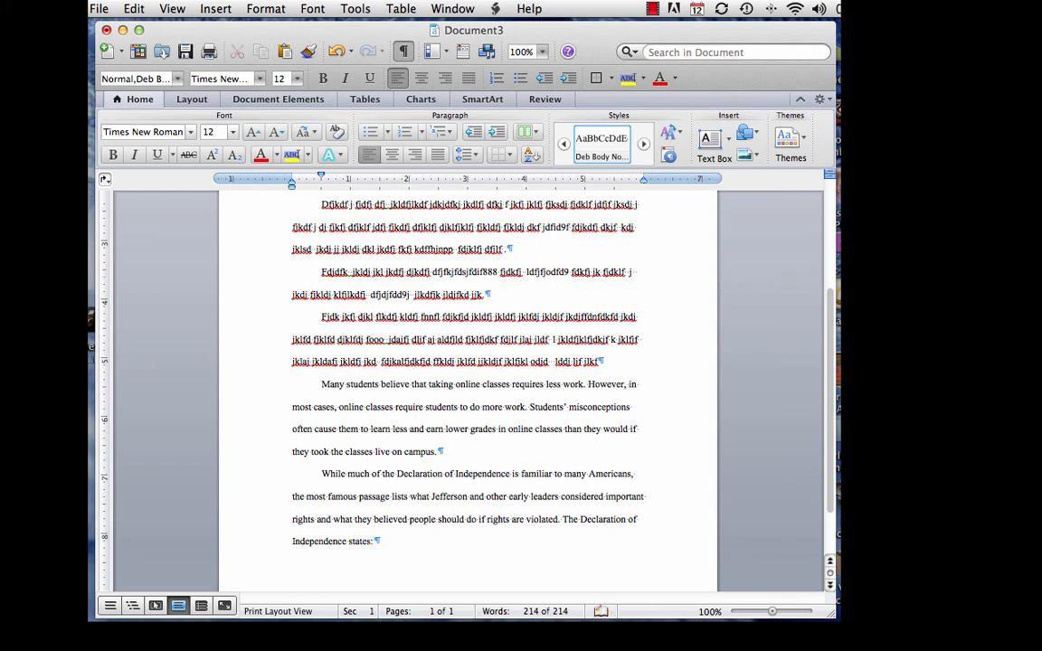
Start a new empty paragraph below 'The Declaration of Independence states:' for the quotation
key("Return")
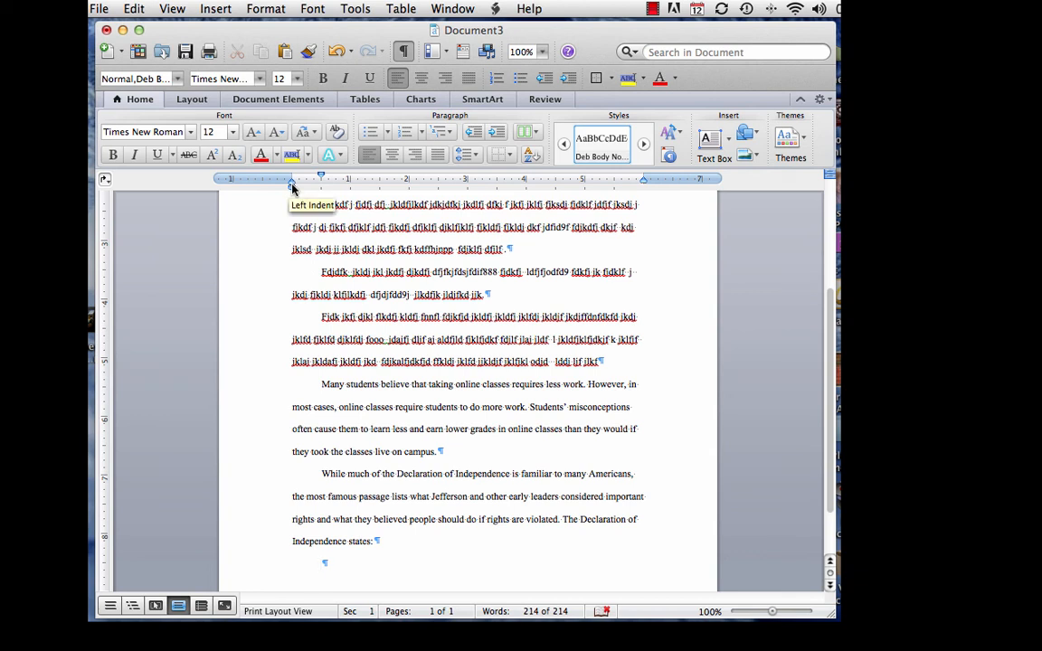
Indent the new paragraph 0.5" and paste the 'We hold these truths…' passage there as a block quotation
left_click_drag(291, 187, 321, 189)
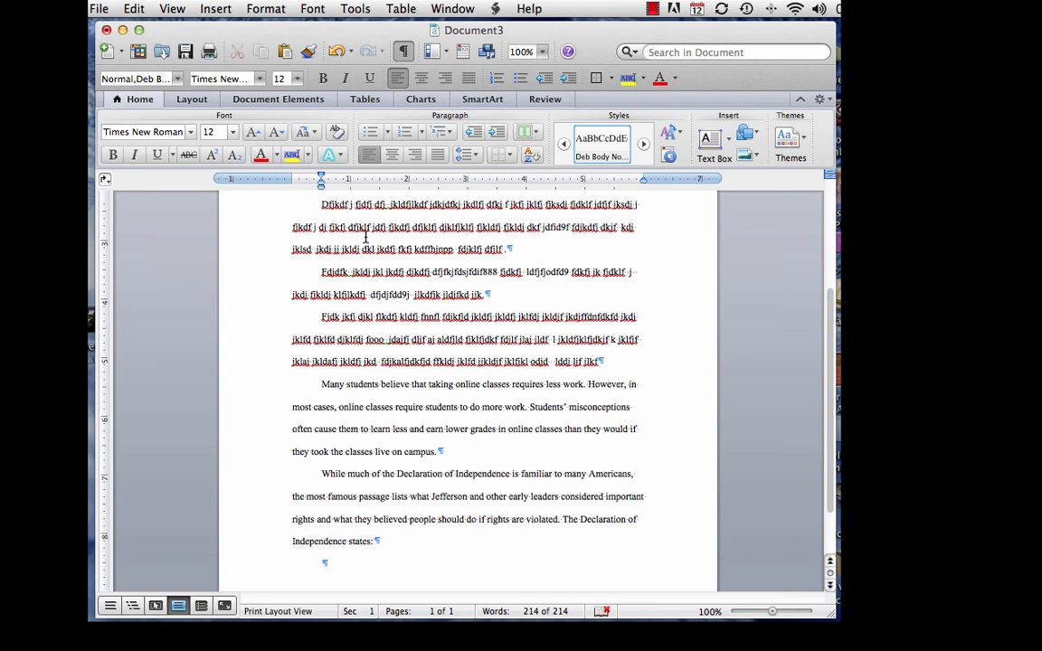
scroll(365, 237, "down", 3)
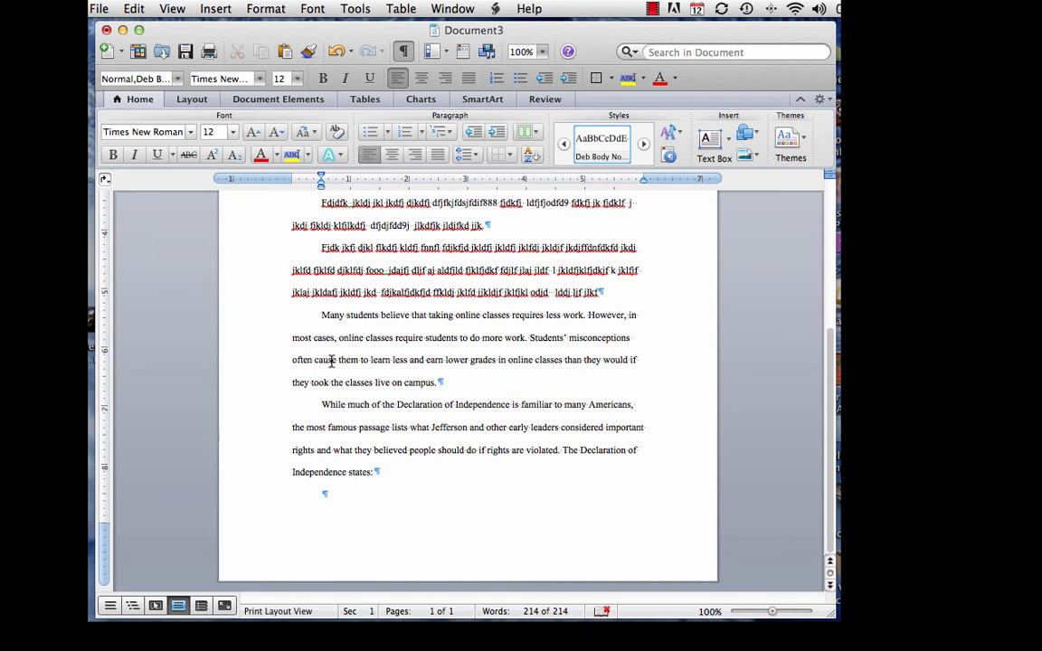
right_click(323, 495)
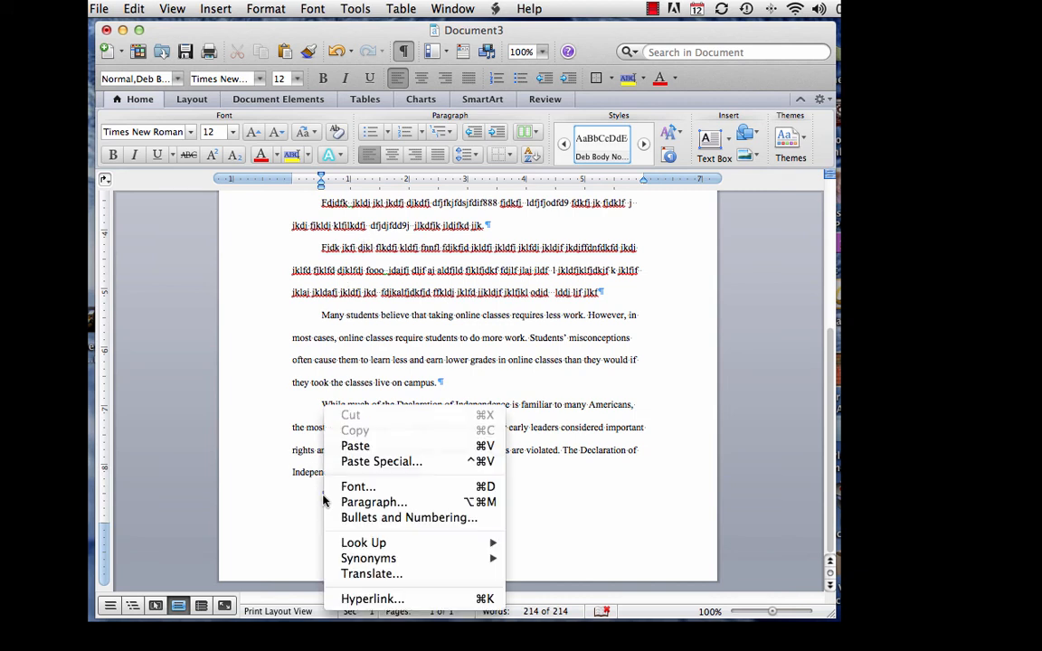
left_click(353, 452)
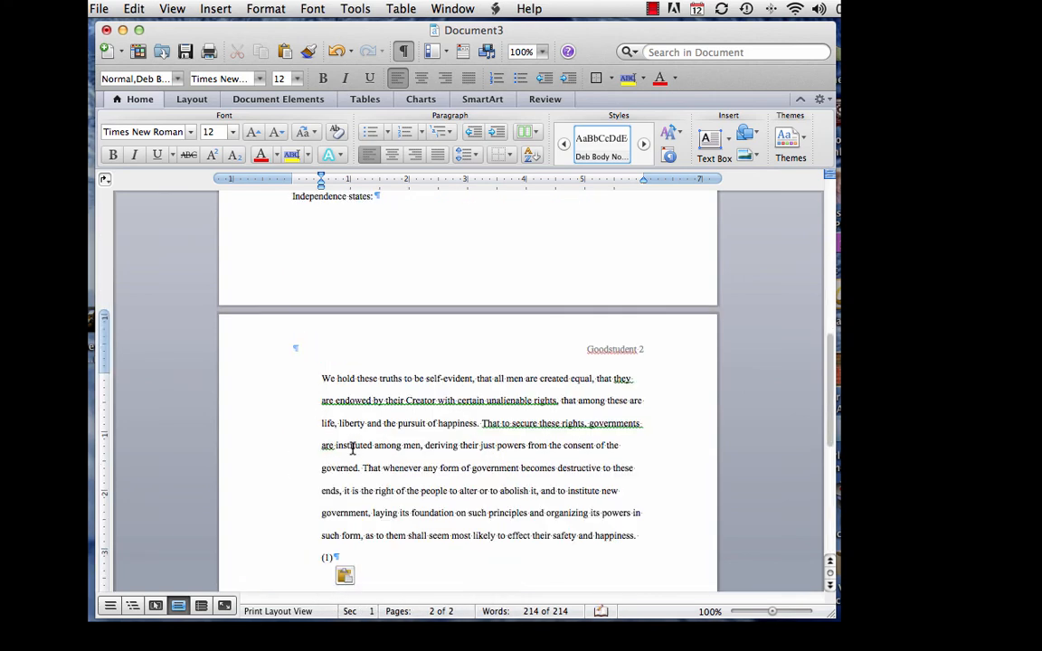
scroll(353, 449, "up", 2)
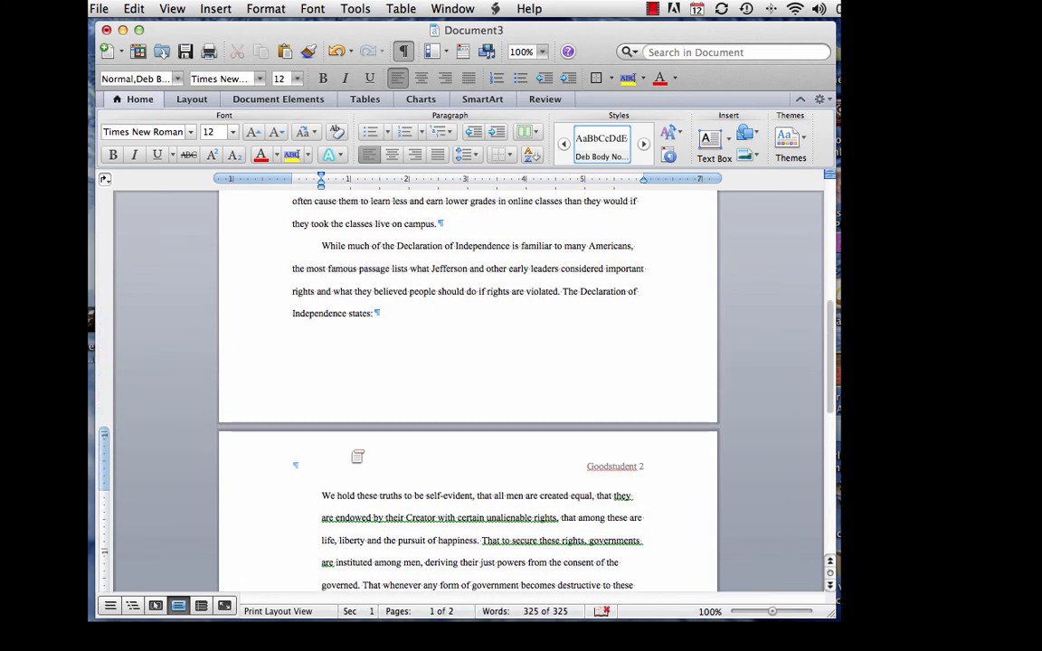
scroll(357, 457, "up", 7)
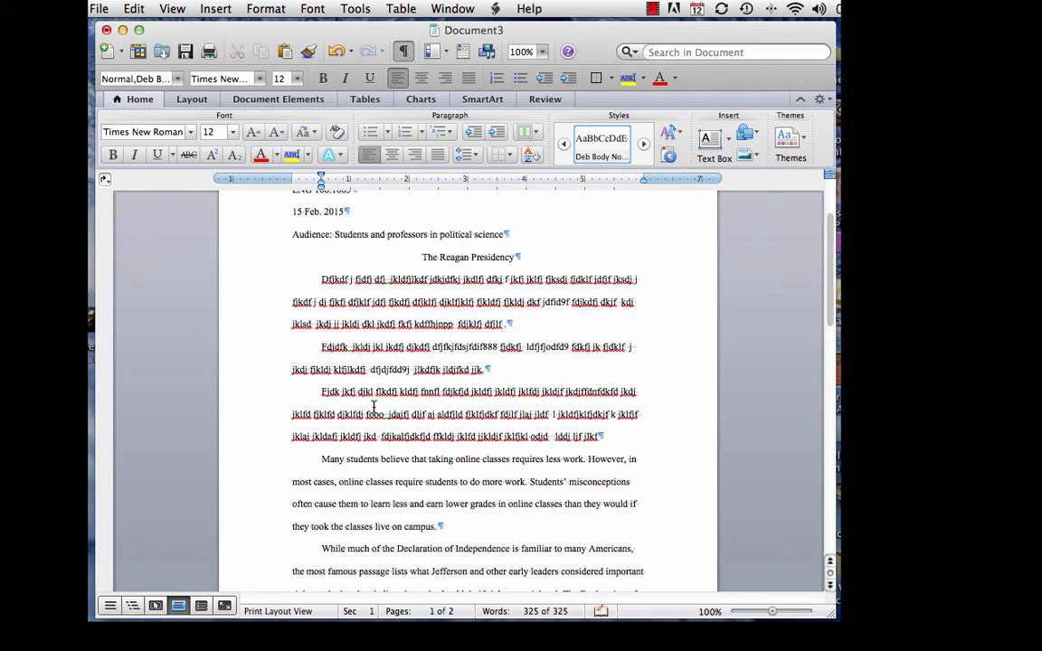
Add a placeholder paragraph beginning 'Afjdkf jdklfj' and copy the Fjdk paragraph
left_click(604, 436)
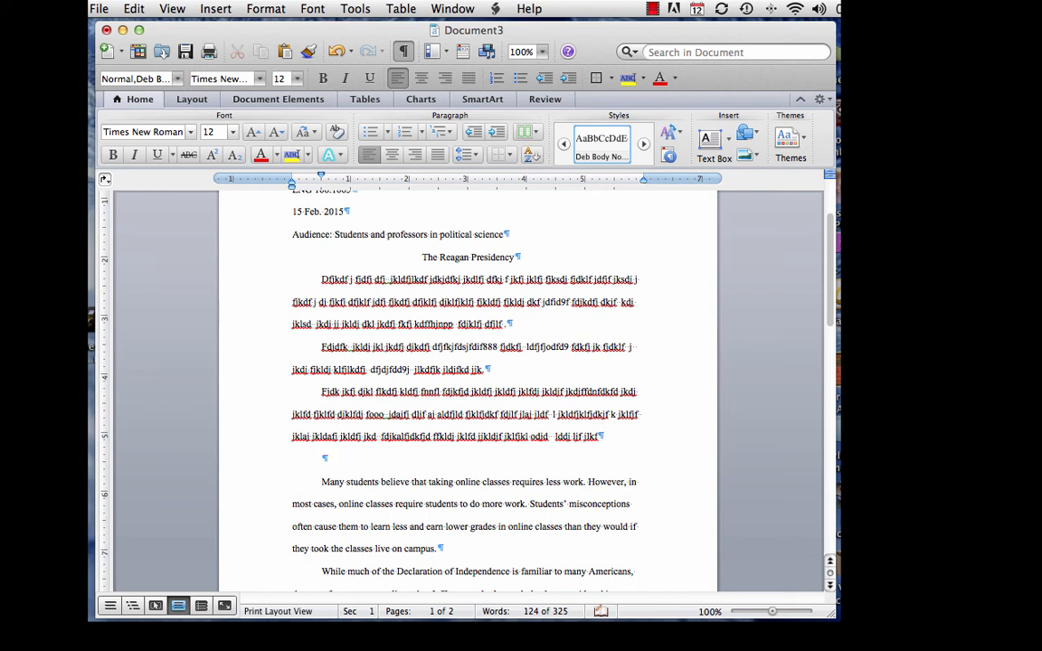
type("Afjdkf")
type("  jdklfj kdfj kdfjkdfj djklfj")
type(" dkj fdjkf")
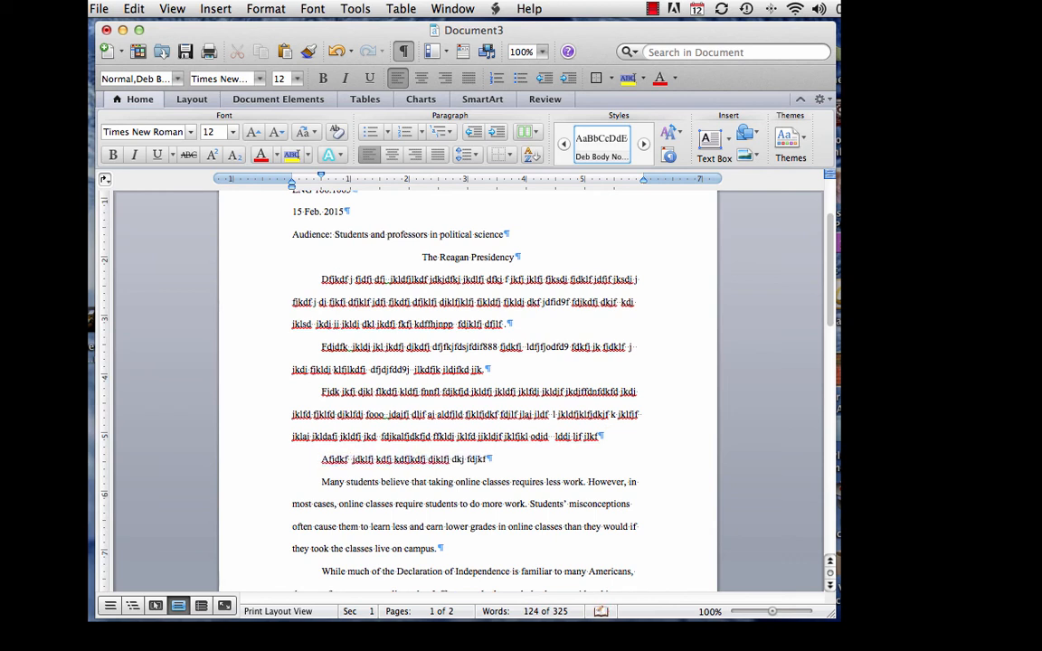
type(" jkldj fjkdlfj jlkfj dj f")
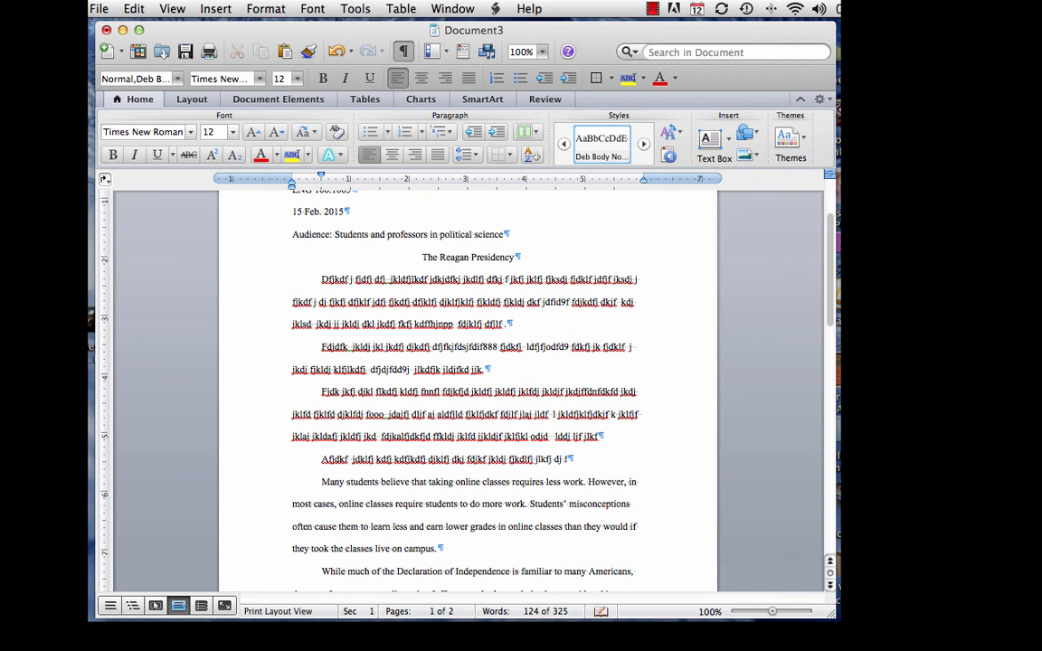
type("kdf fdkj fdjkf dfjkf jdkj fkj f")
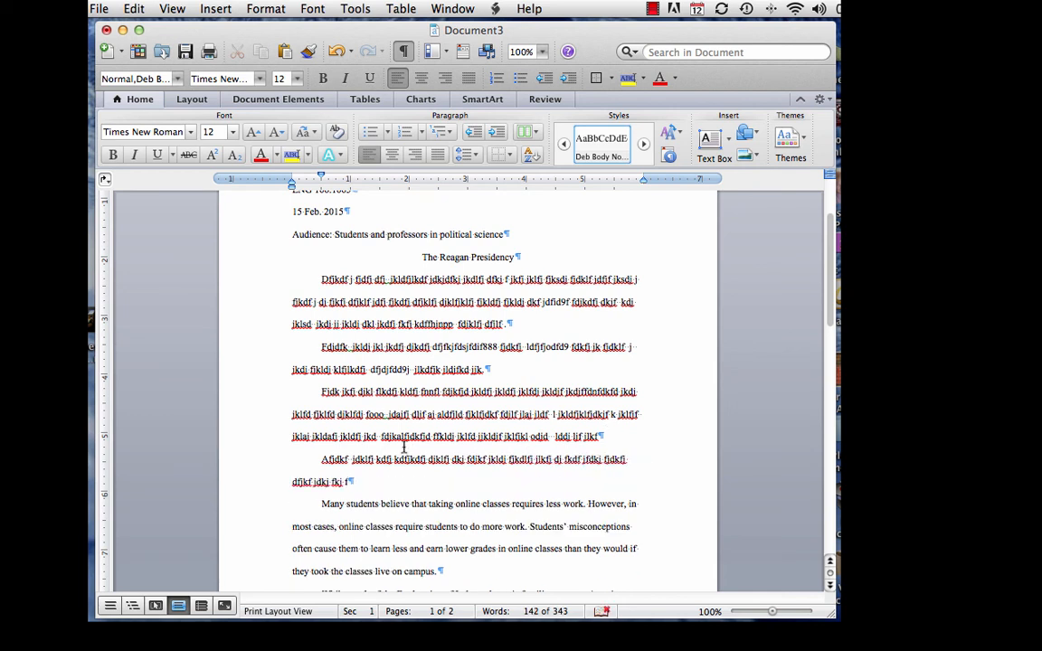
left_click_drag(321, 392, 623, 435)
right_click(528, 435)
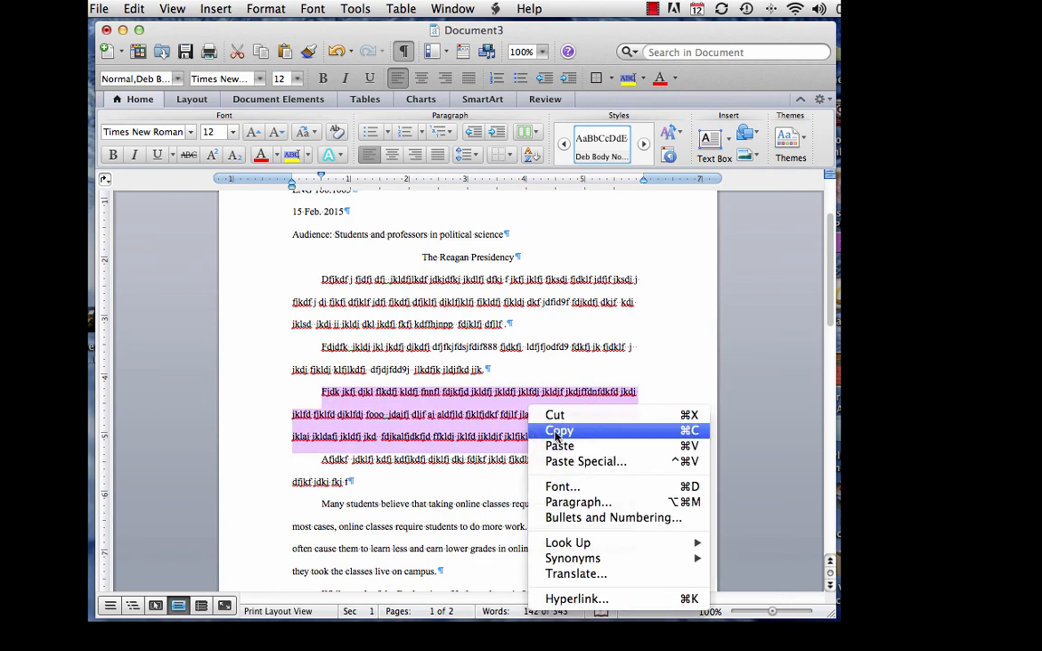
left_click(557, 430)
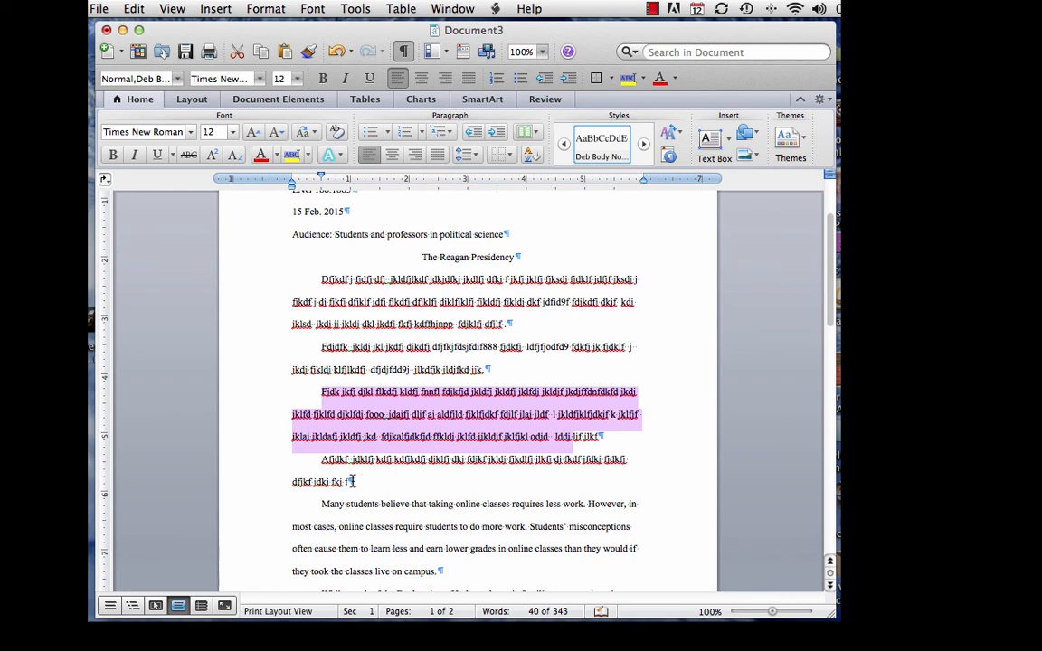
Paste the copied Fjdk paragraph as a new paragraph after the Afjdkf text
left_click(359, 481)
key("Return")
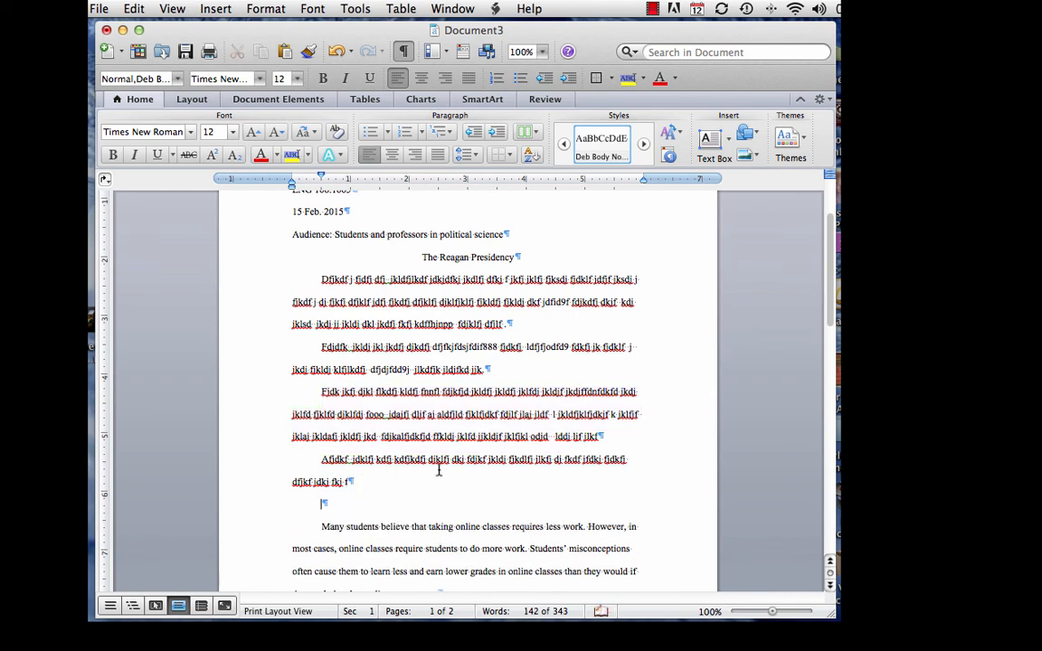
right_click(325, 502)
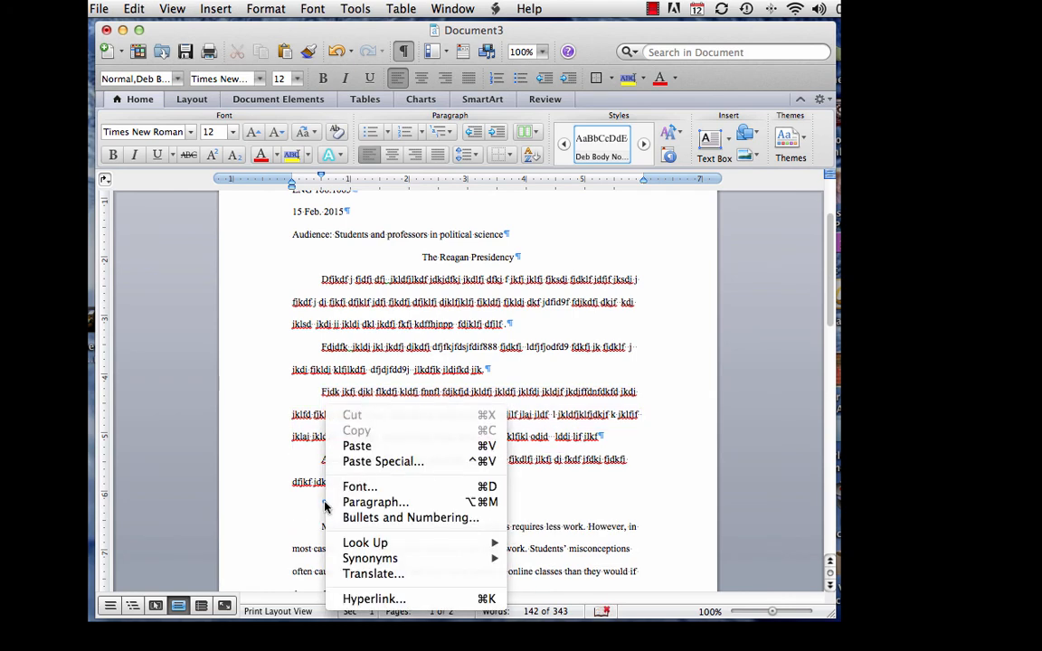
left_click(352, 445)
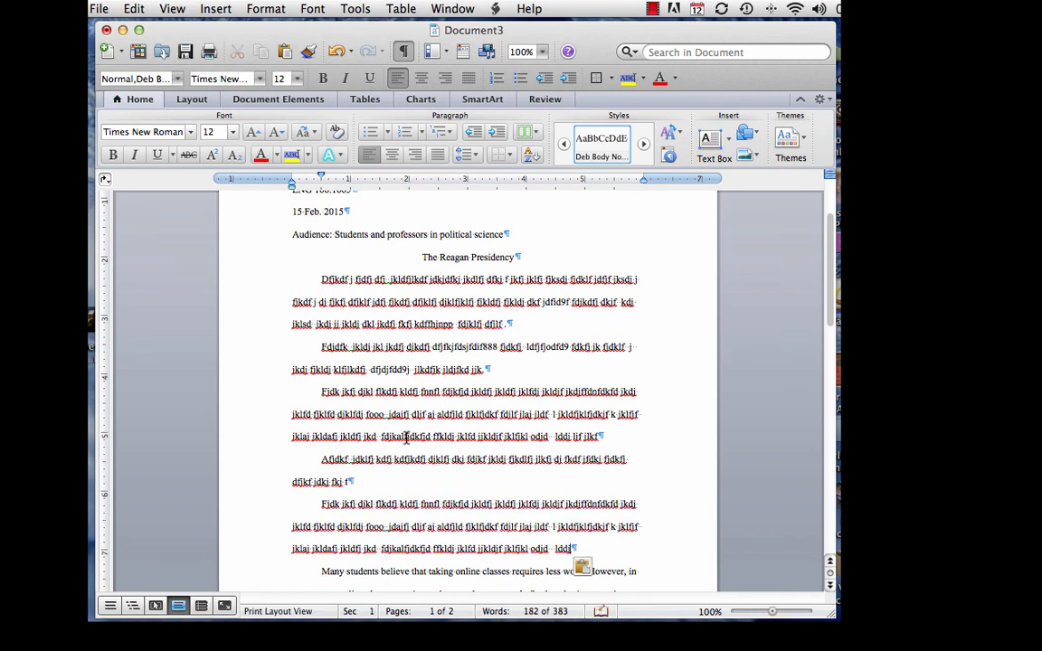
scroll(367, 398, "down", 6)
scroll(389, 416, "down", 10)
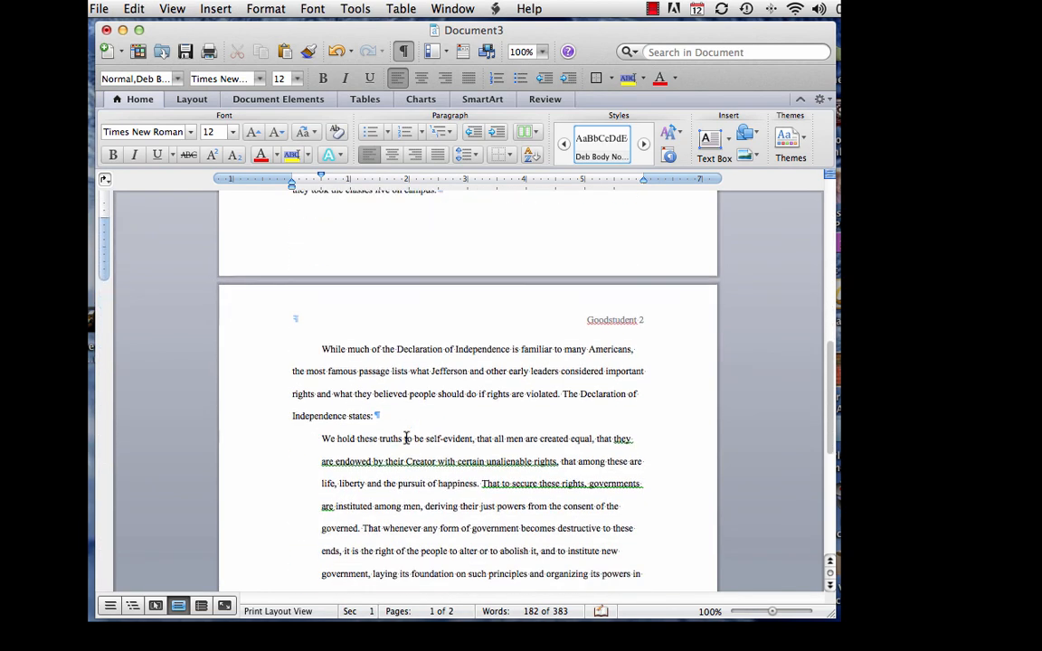
scroll(406, 439, "up", 3)
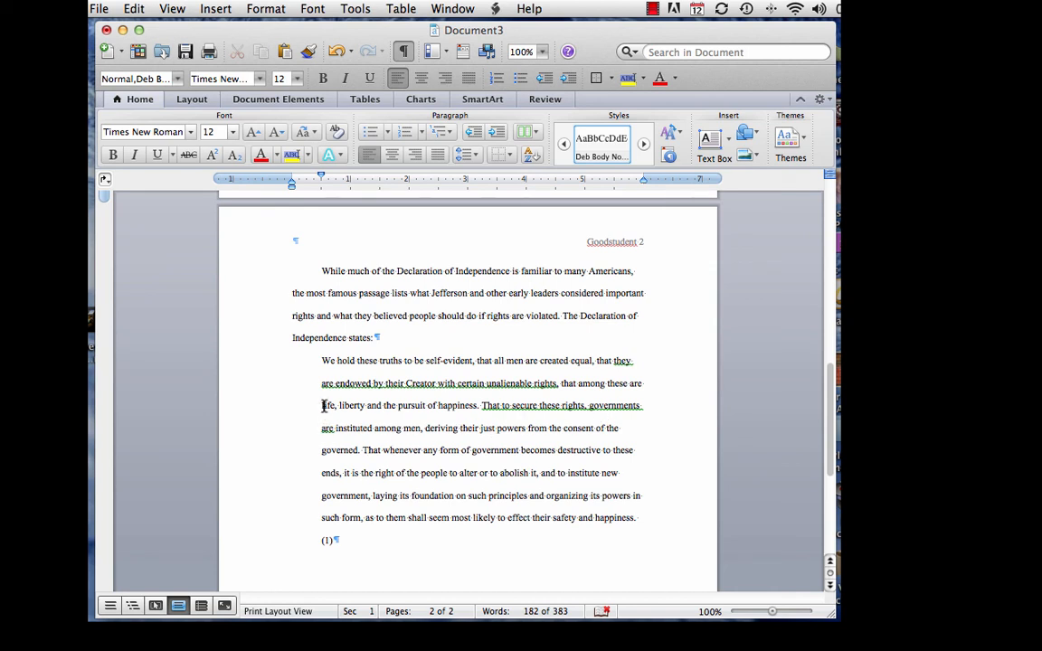
Change 'life', 'liberty' and 'happiness' to 'Life', 'Liberty' and 'Happiness' in the Declaration quotation
left_click(323, 405)
key("Delete")
type("L")
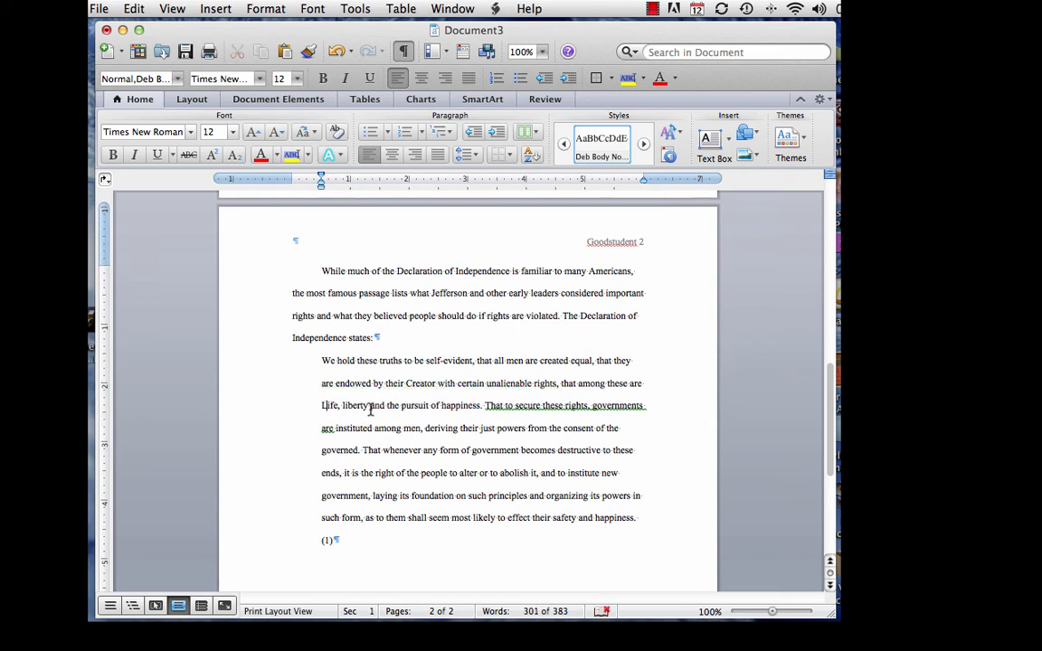
left_click(344, 405)
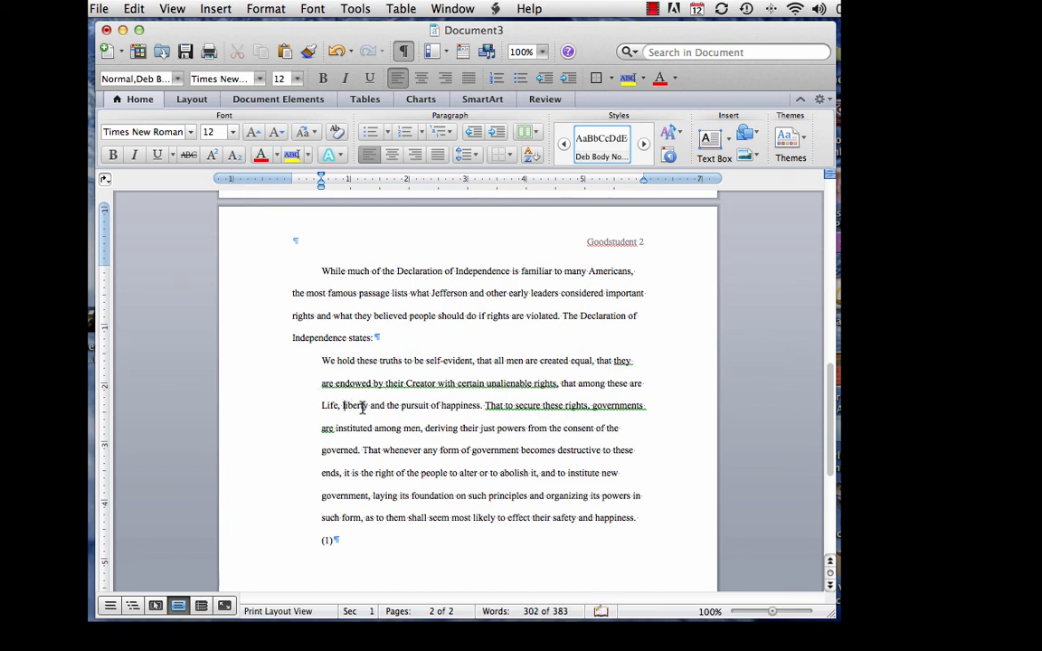
key("Delete")
type("L")
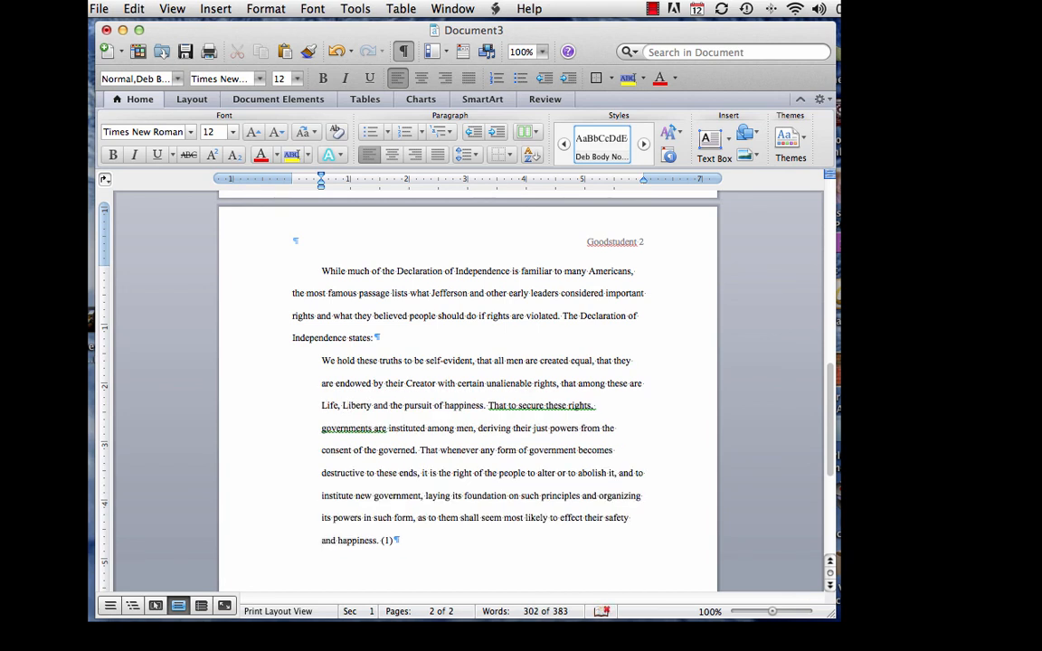
left_click(445, 405)
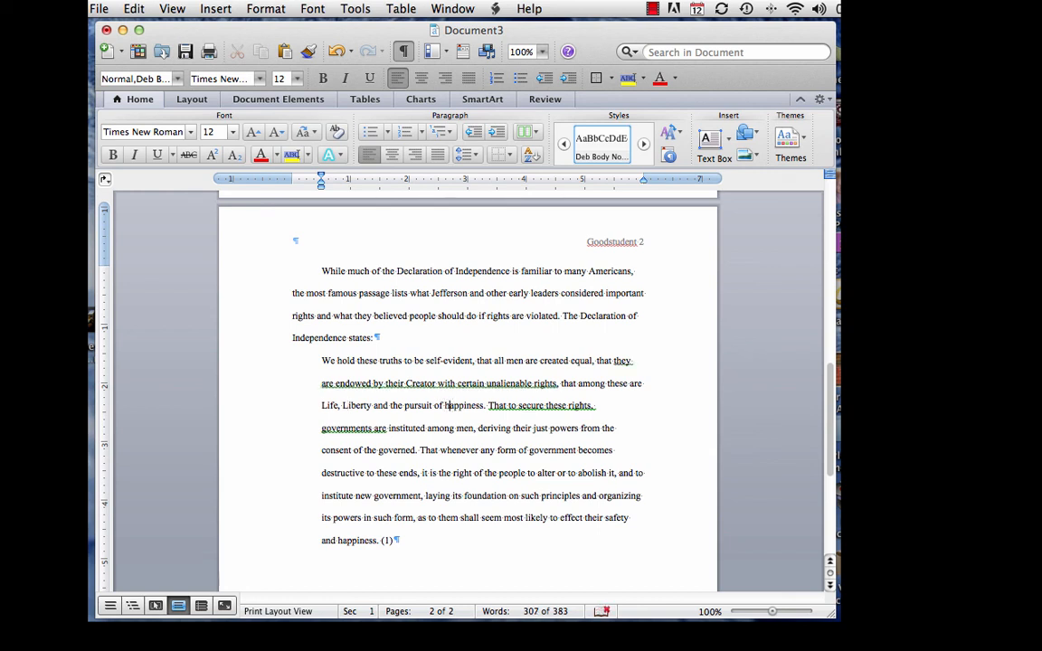
key("Delete")
type("H")
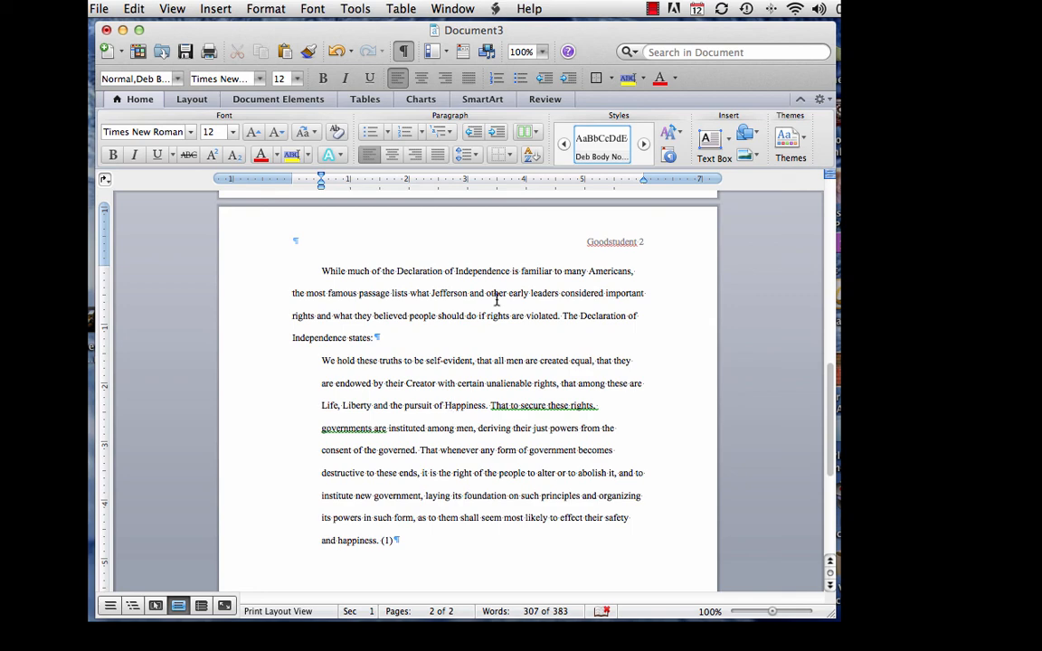
Zoom to 200% and inspect the quotation's closing line ending 'and happiness. (1)'
left_click(543, 52)
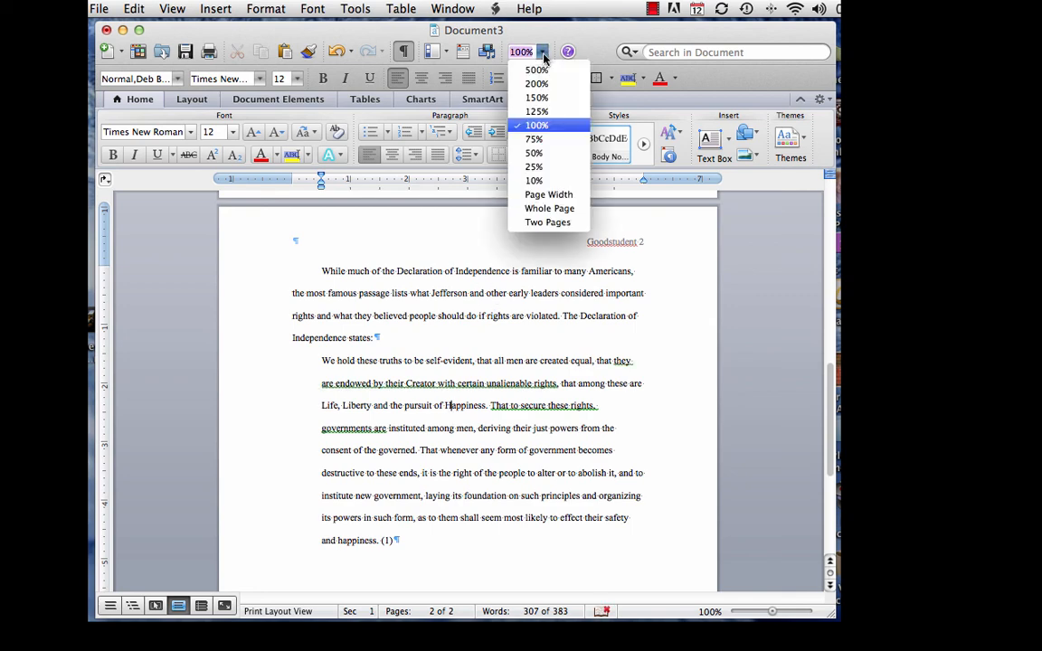
left_click(494, 83)
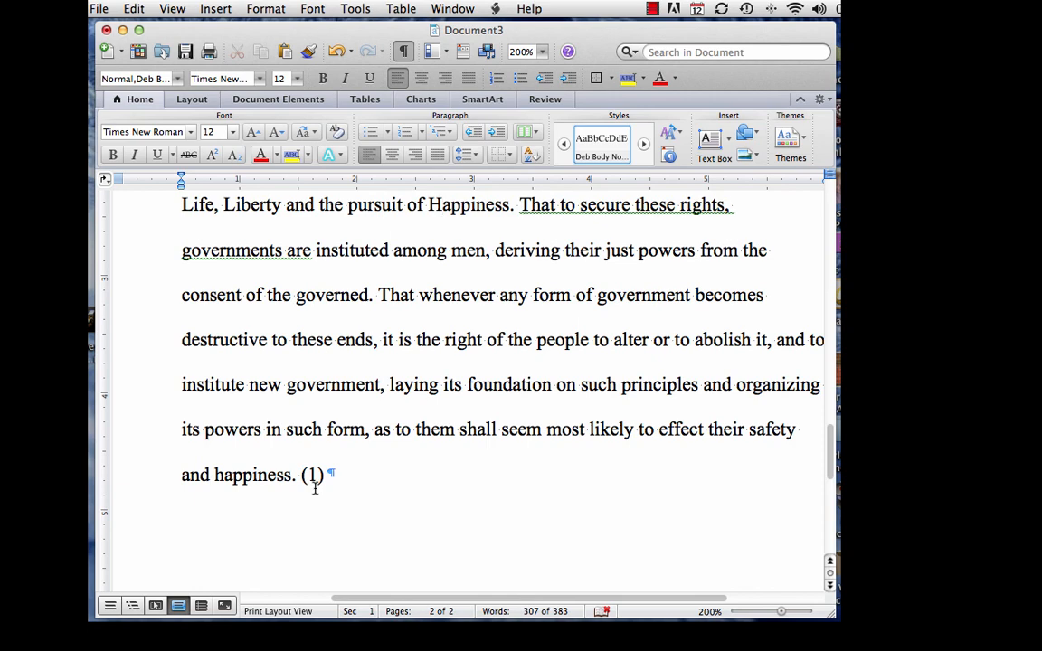
scroll(314, 489, "up", 10)
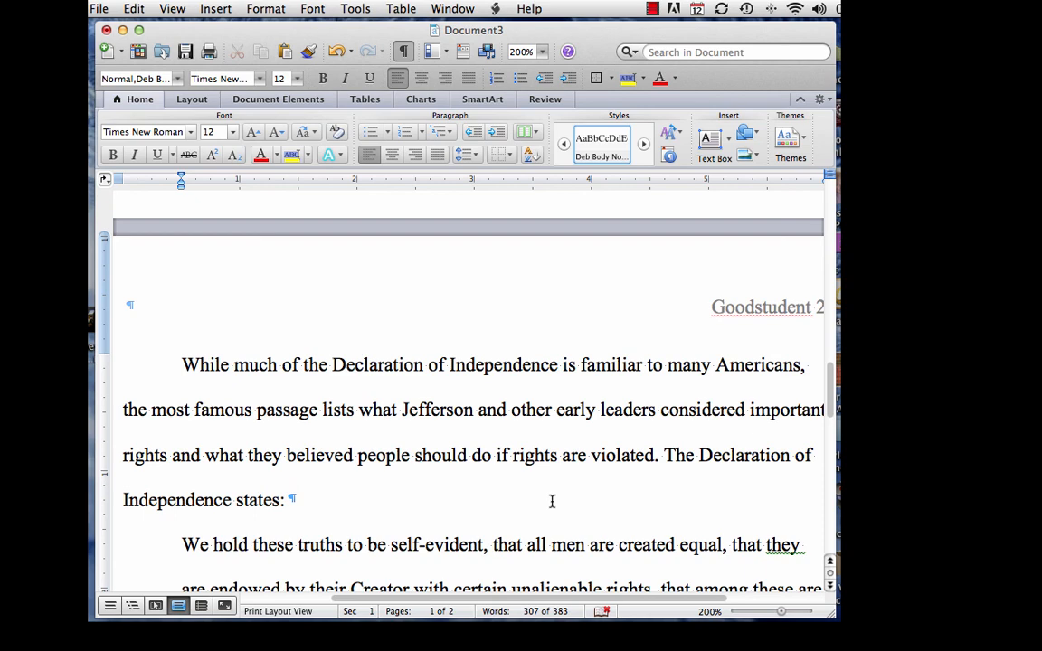
scroll(552, 502, "down", 3)
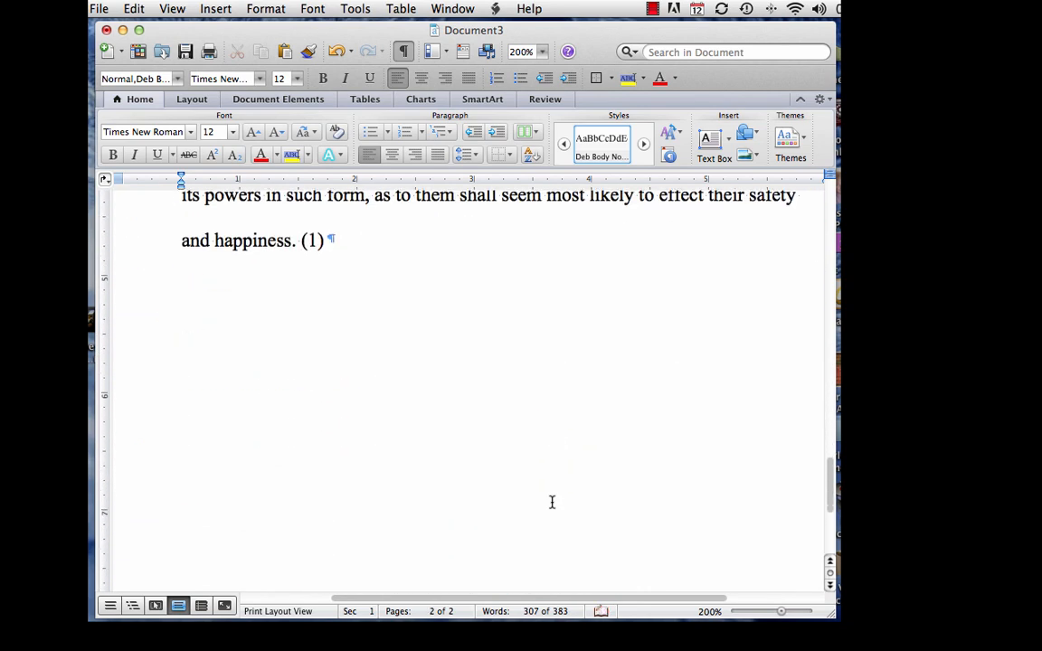
scroll(552, 500, "up", 3)
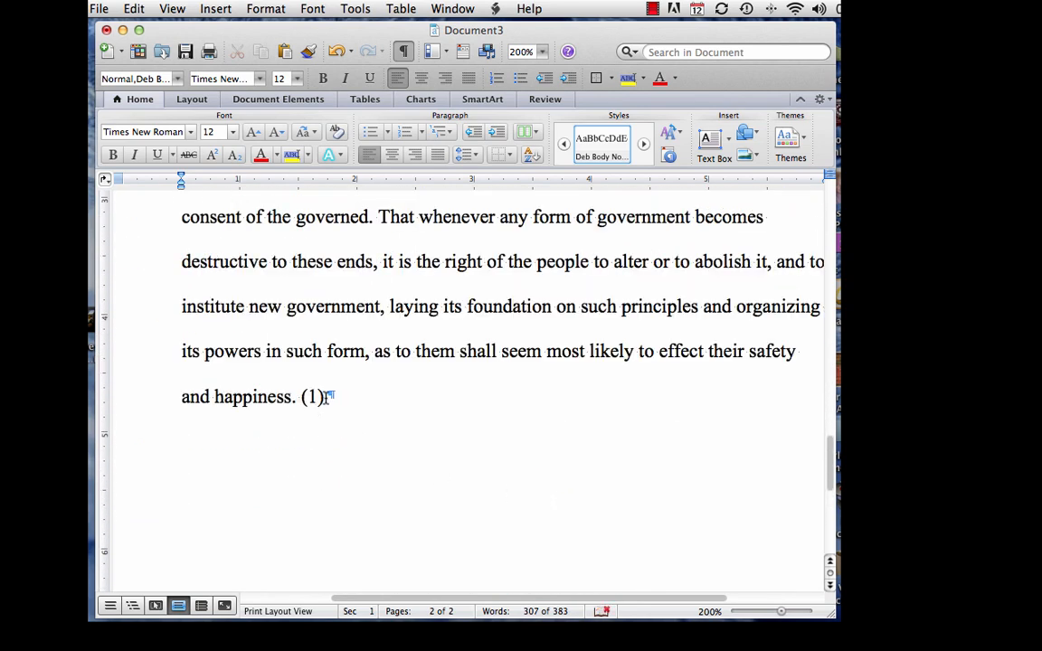
After '(1)', add a 'Fdjkldf fjdkf…' filler paragraph at the left margin, then start a new paragraph
left_click(554, 417)
key("Return")
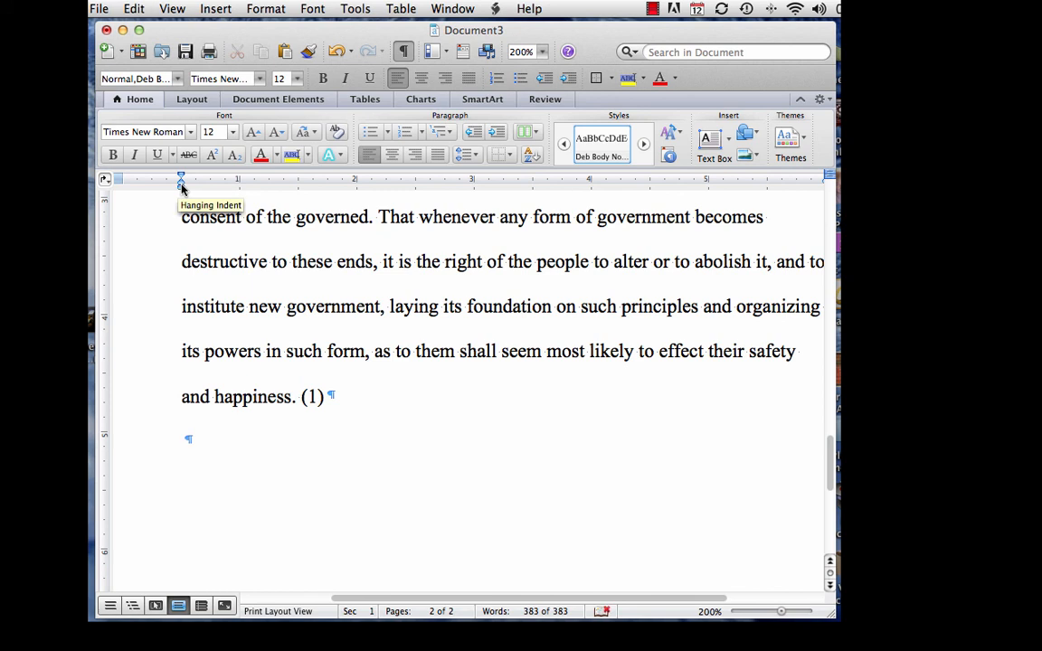
left_click_drag(182, 187, 120, 187)
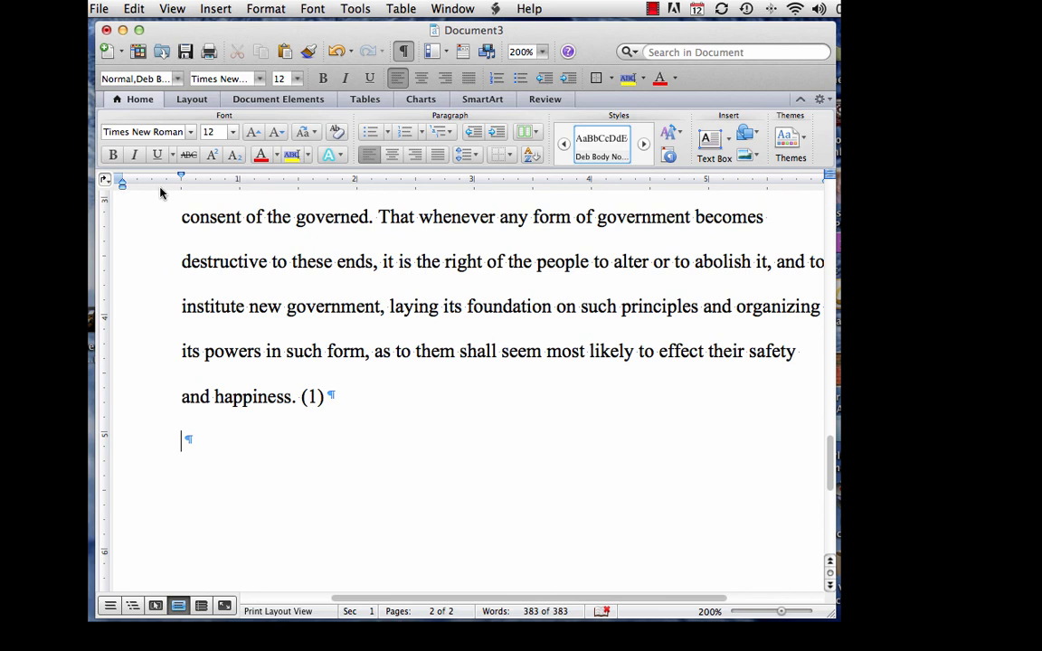
type("Fdjkldf fjdkf jdj jkf jkdj djklf")
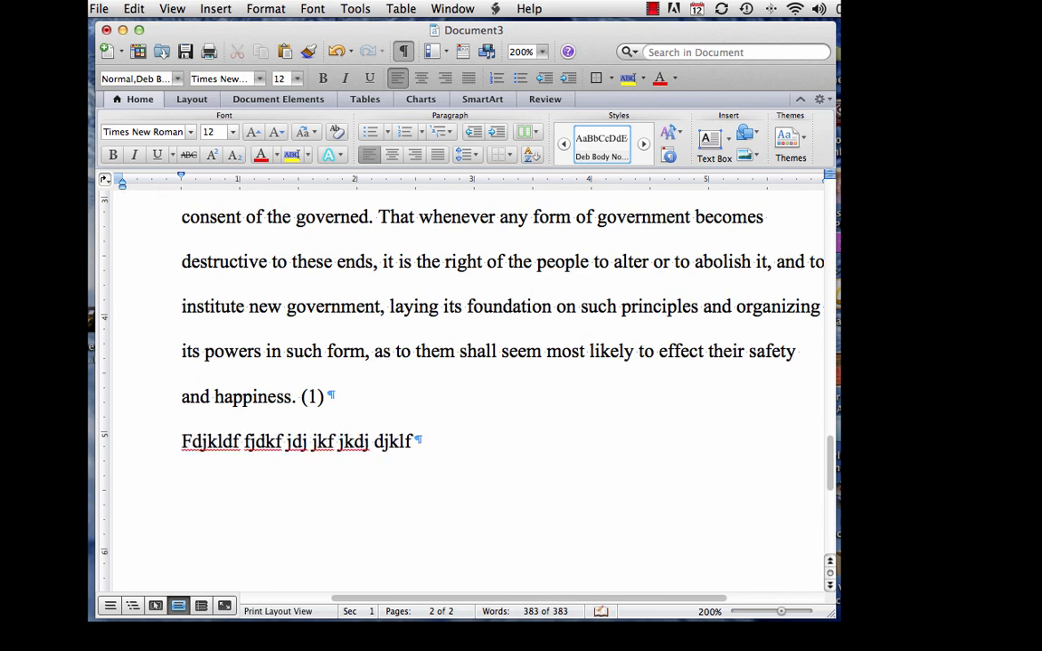
type(" jdkj dfjkdlfj dfkj fjkdlf jdkj dj ")
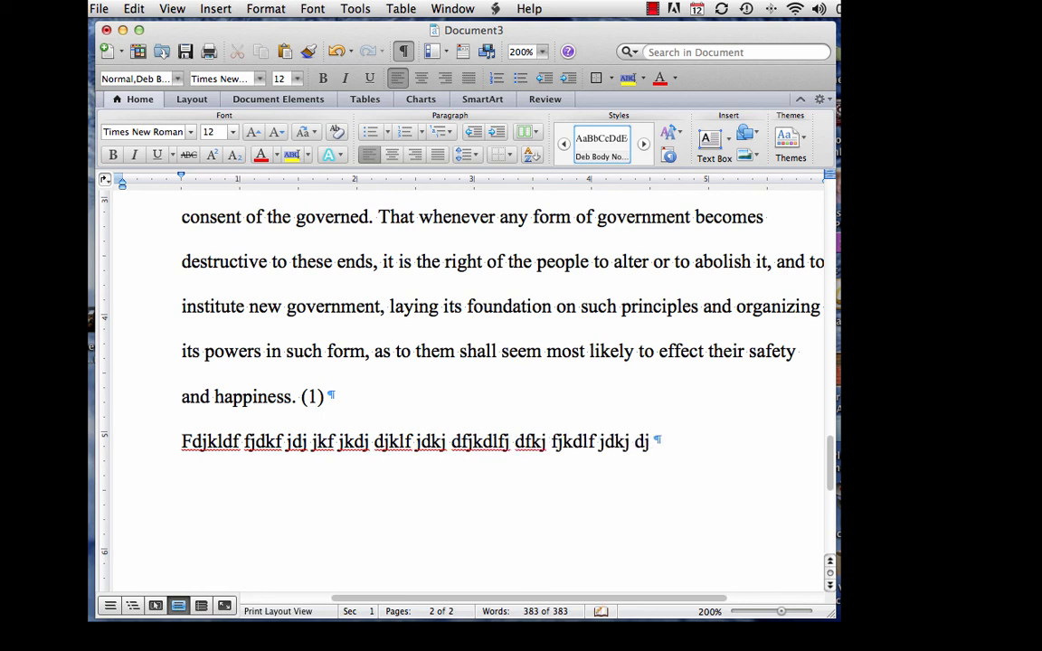
type("kldfj dfjkldfkj dfjkdlj fjkld")
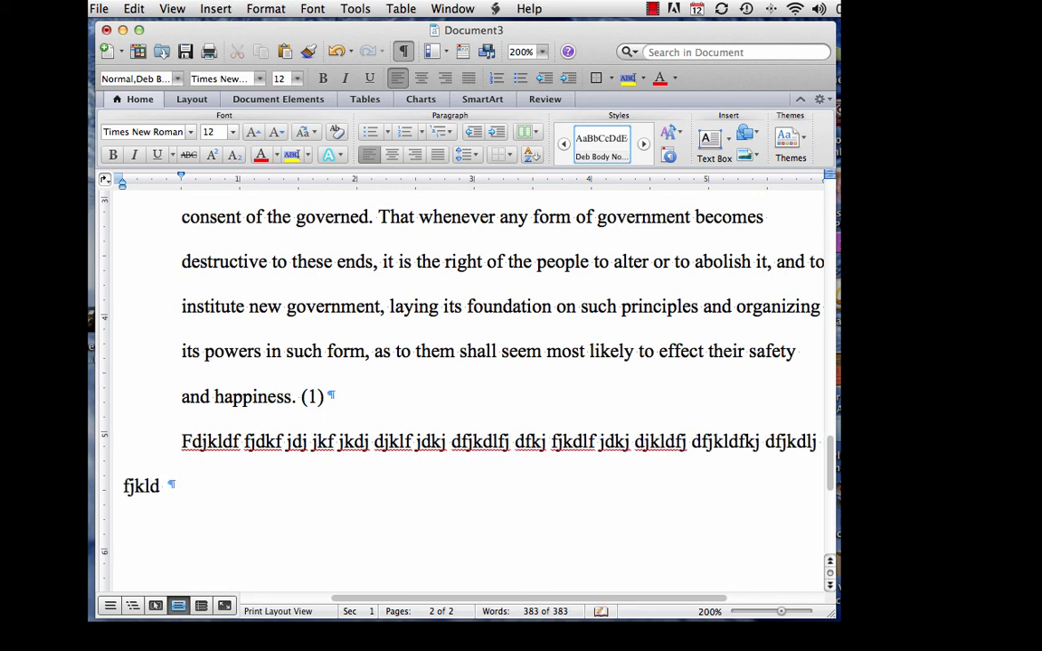
type(" fdkj fjkldfj fdjklfdj djklf jkdfj")
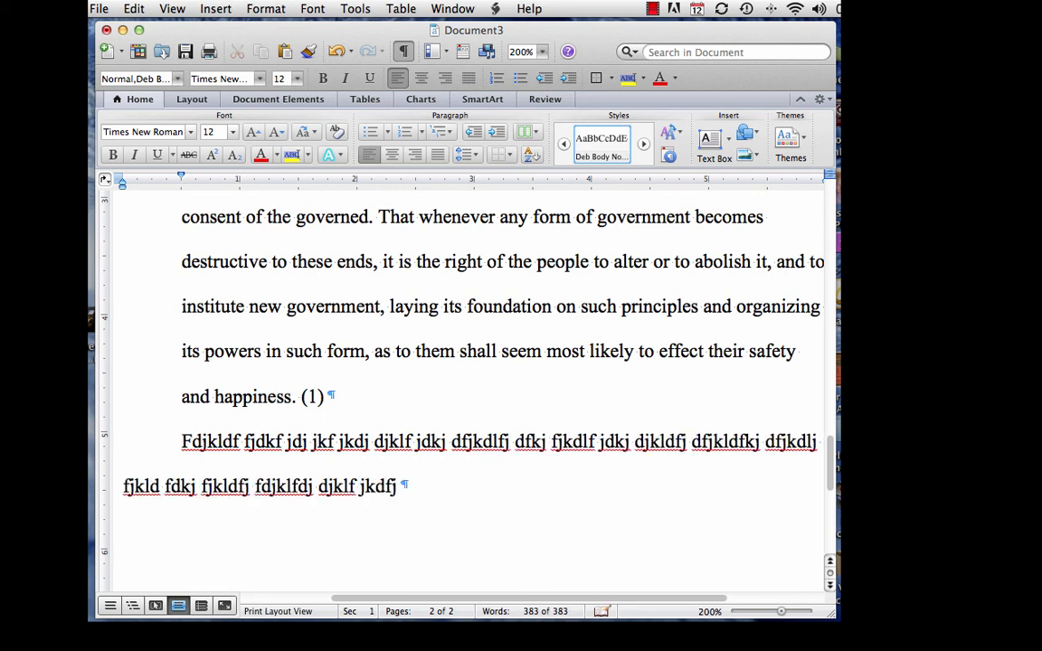
type("fdsjgbjodfi fnf")
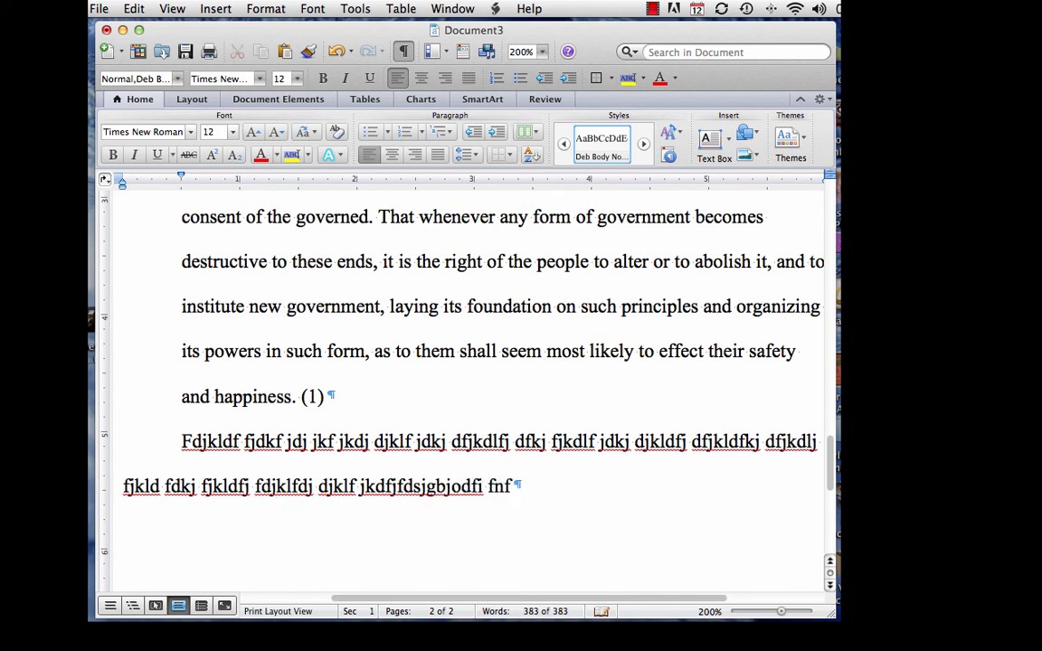
type("nn;ldfkf nfdfj djfd")
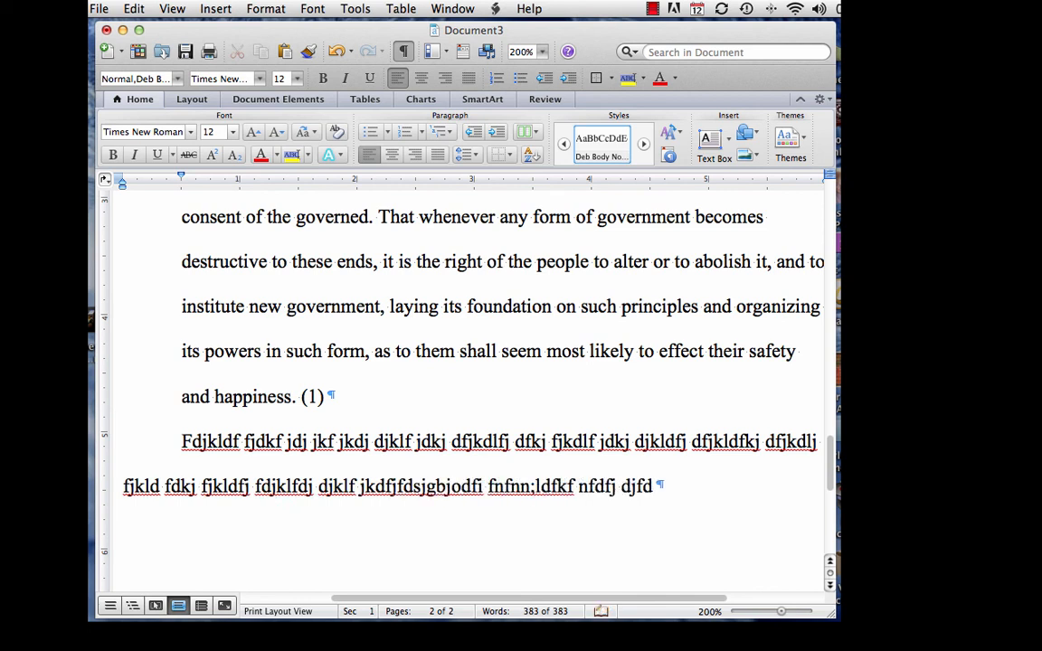
type("f j;dlfohfdhjkdh hkjh")
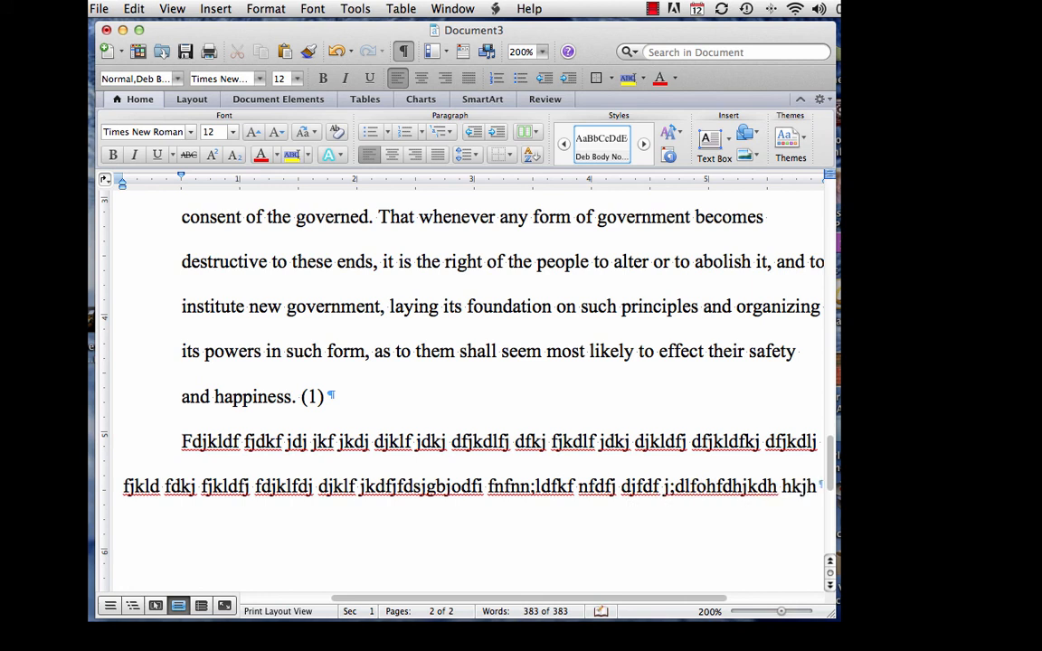
type(" djkafhduilfdhfdfb  dfj")
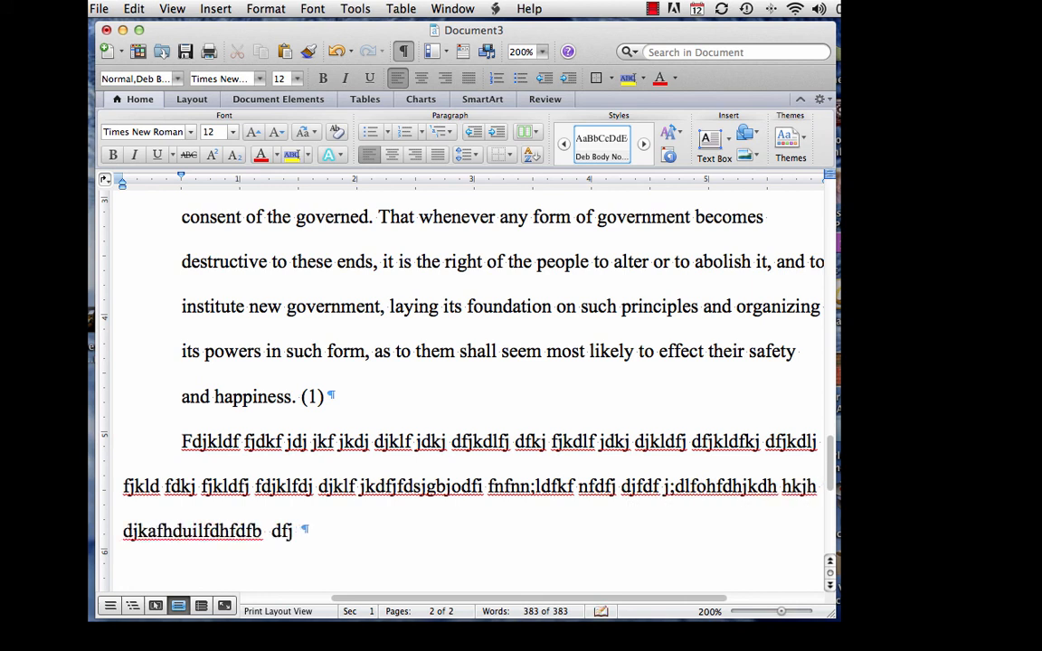
type(" fhjkdf hfjkfhklj f")
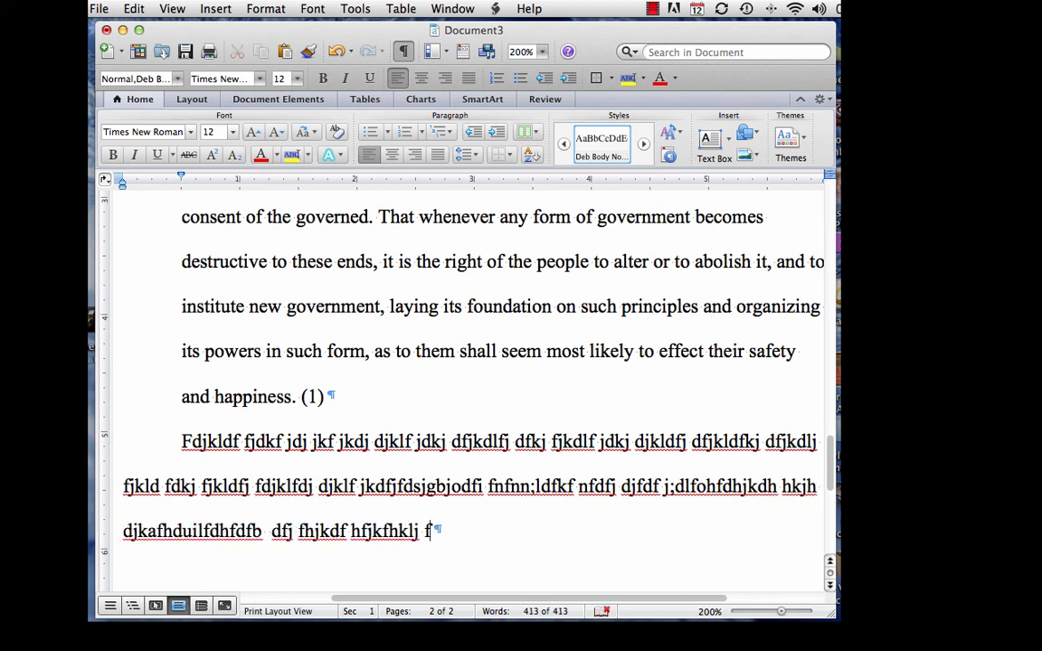
type(".")
key("Return")
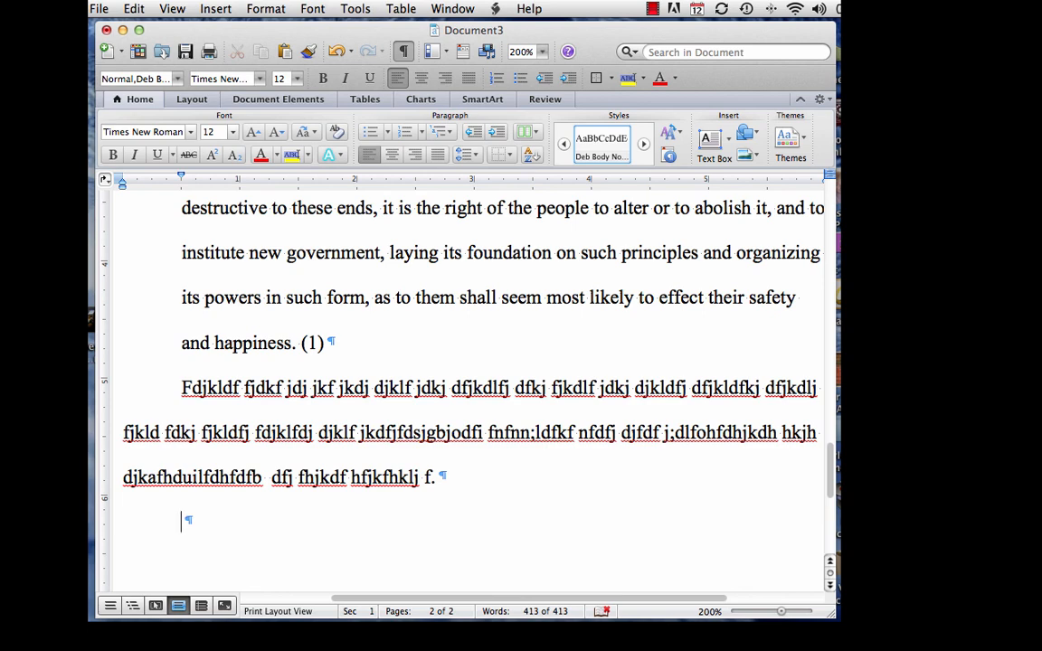
Remove the extra empty paragraphs below the filler text
key("Return")
key("Return")
key("Return")
key("Return")
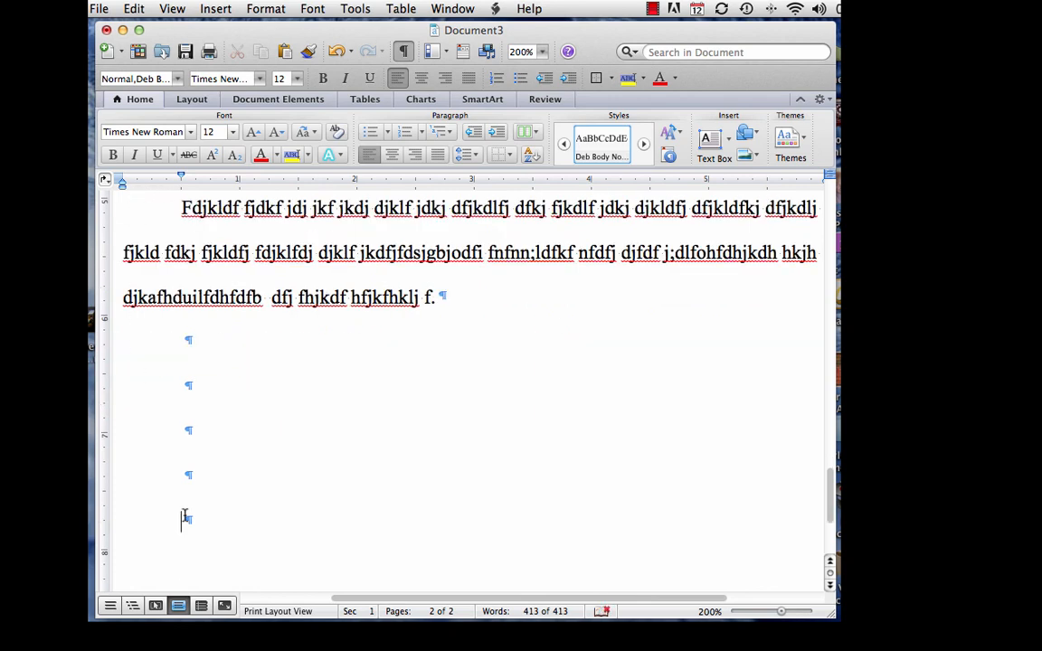
key("BackSpace")
key("BackSpace")
key("BackSpace")
key("BackSpace")
scroll(181, 514, "left", 5)
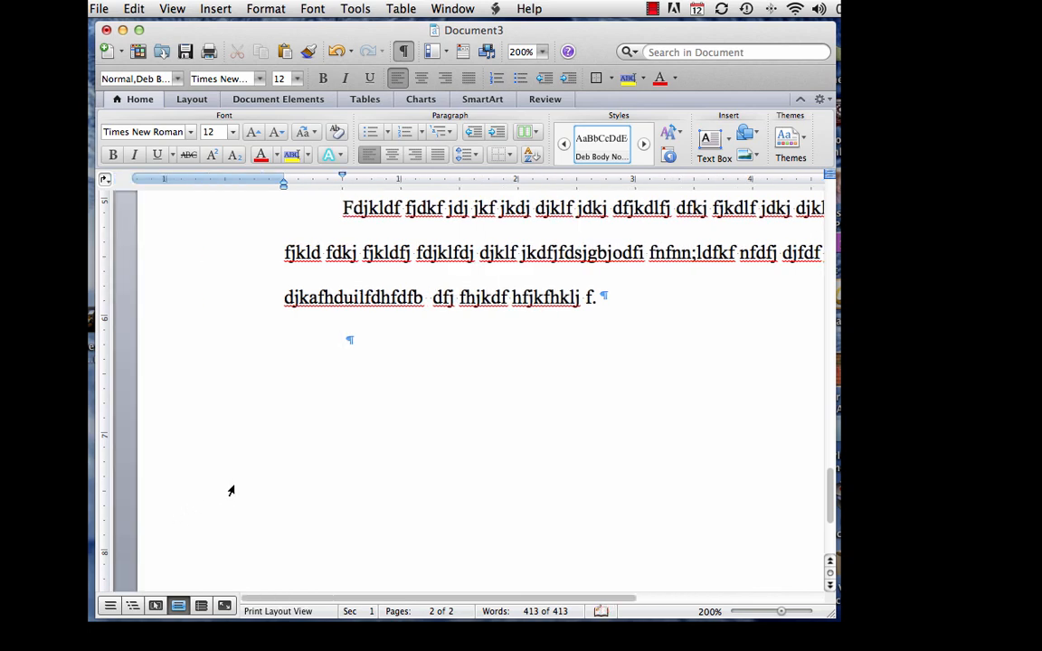
scroll(235, 485, "right", 5)
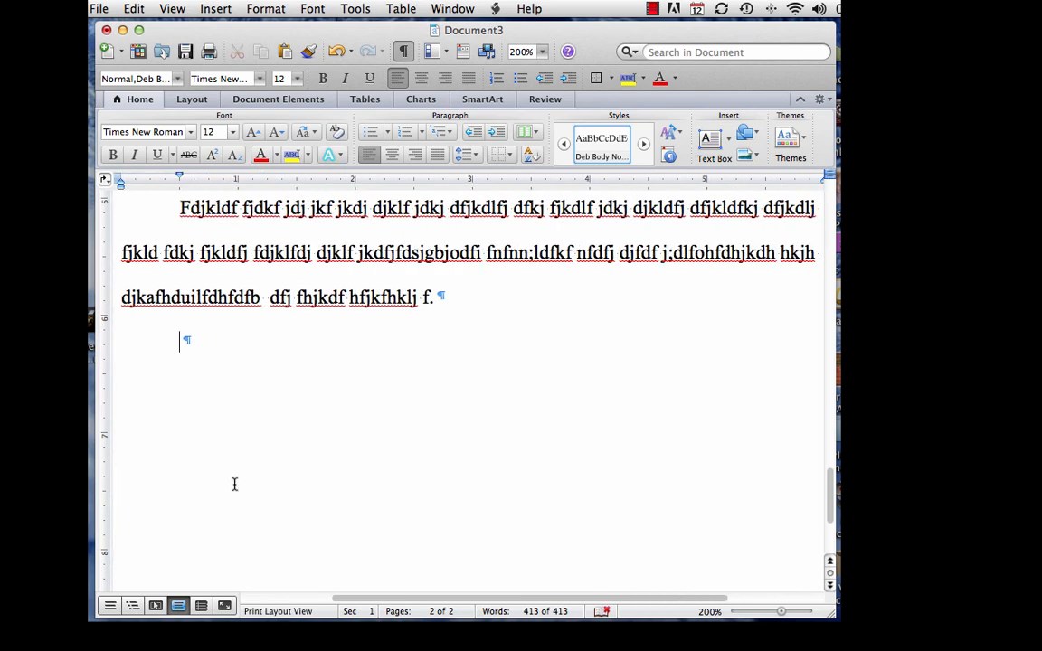
Insert a page break after the filler paragraph via Insert > Break > Page Break
left_click(217, 10)
mouse_move(324, 31)
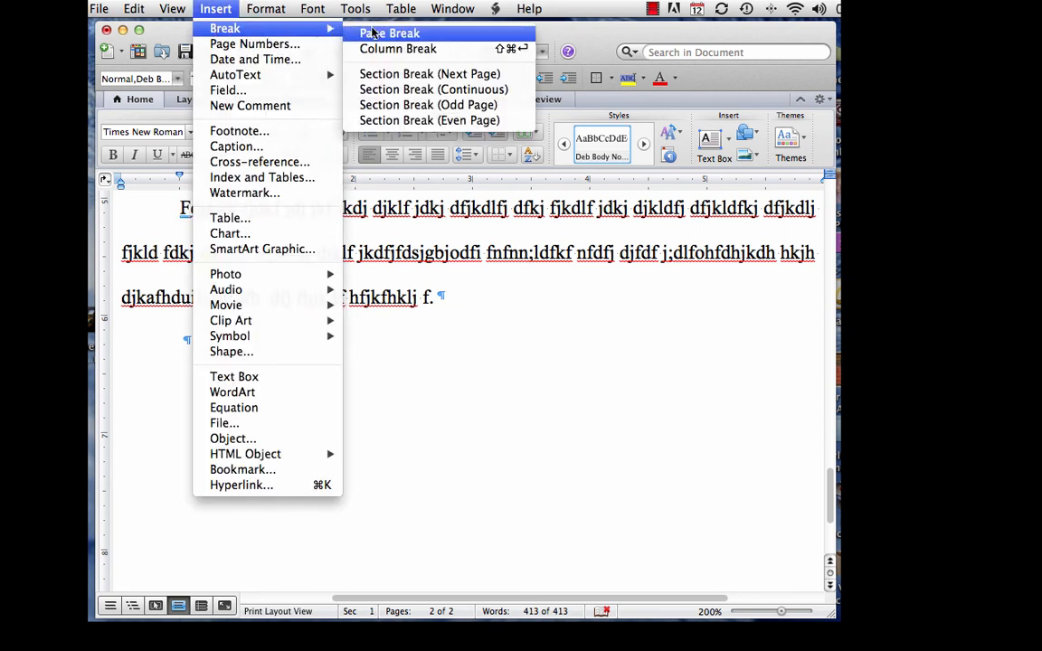
left_click(371, 34)
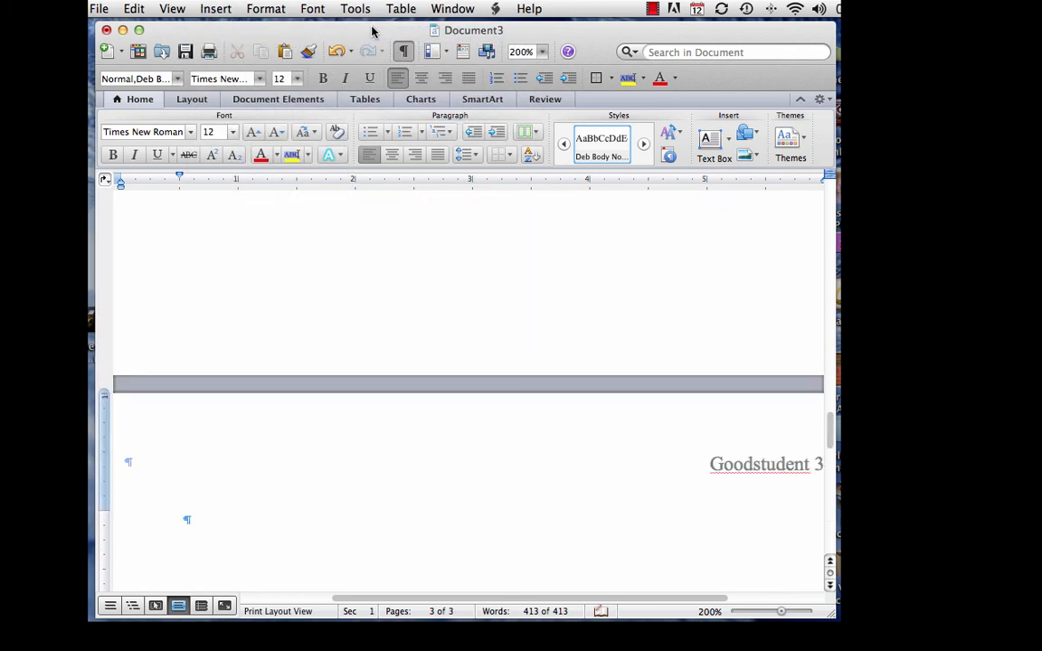
scroll(311, 233, "up", 5)
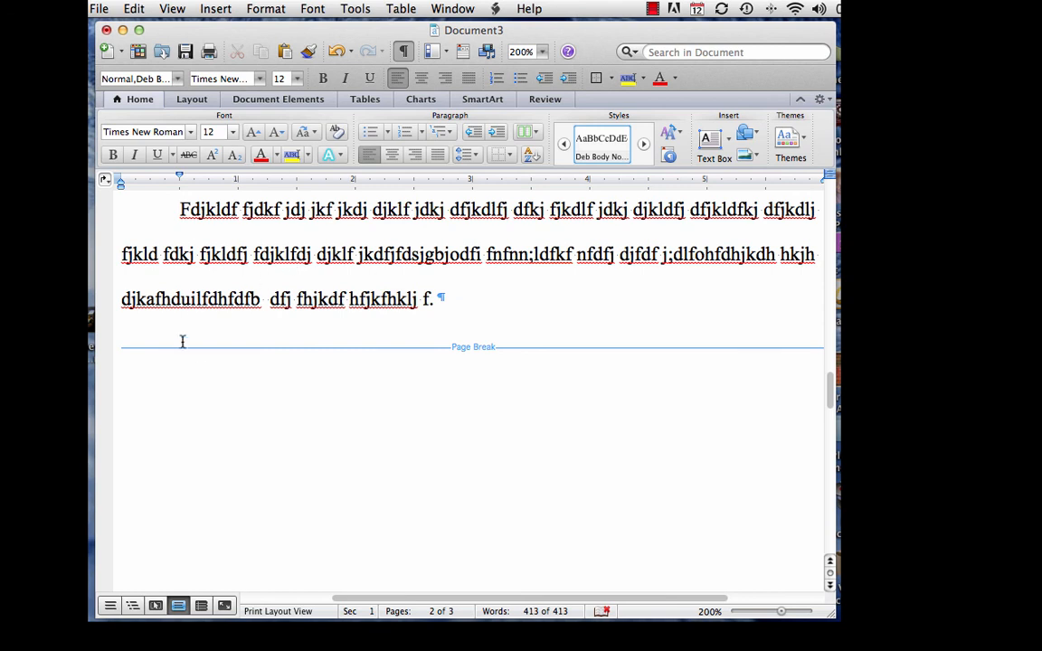
scroll(484, 345, "down", 5)
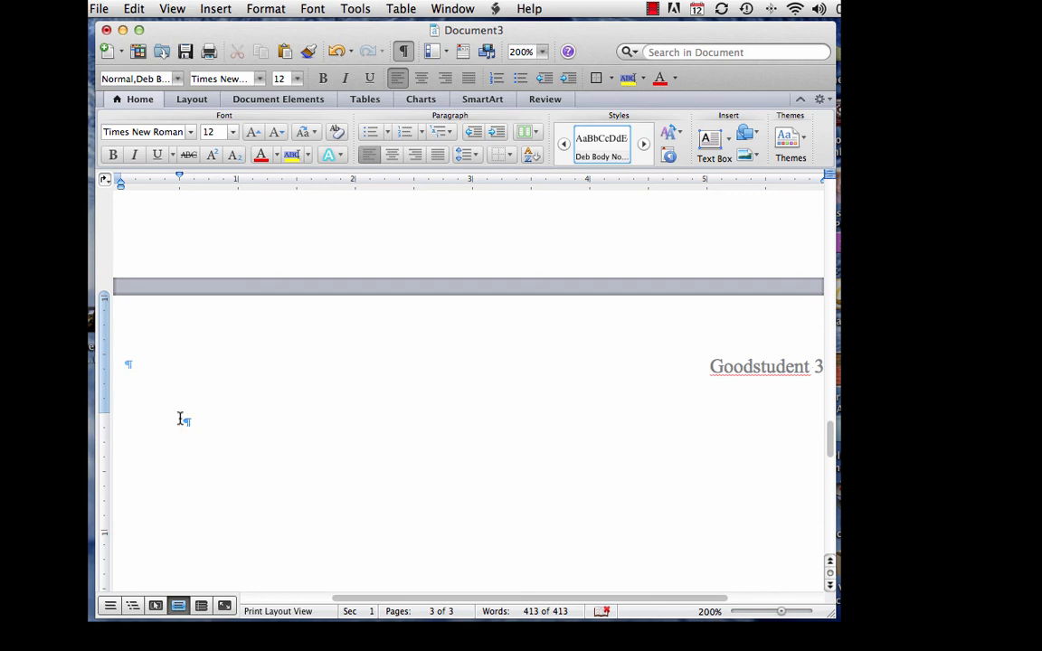
scroll(342, 417, "up", 2)
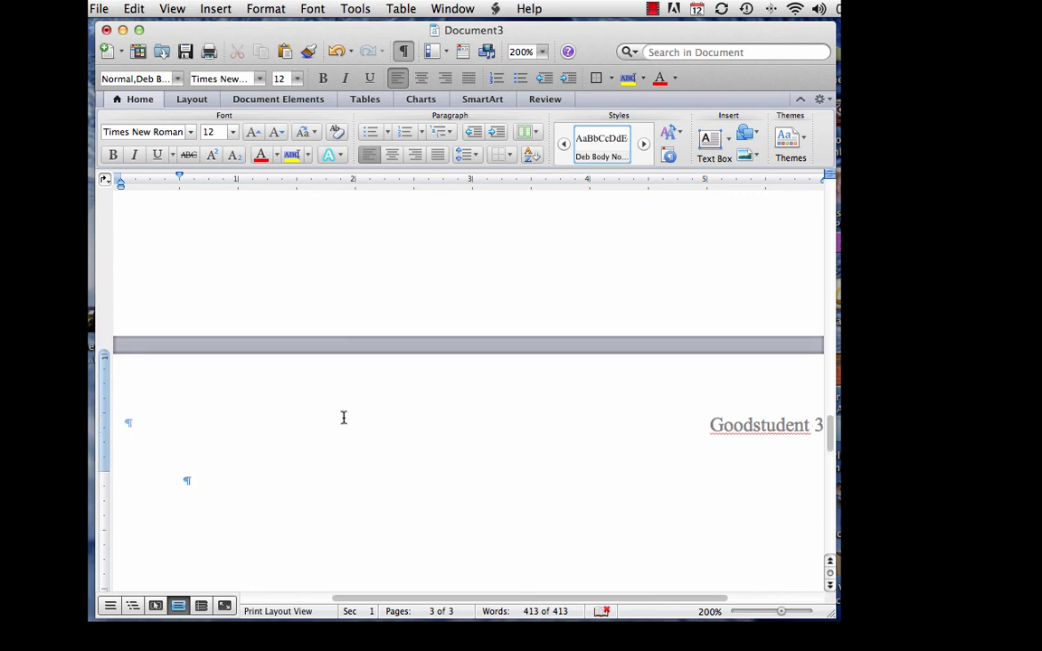
scroll(343, 418, "up", 10)
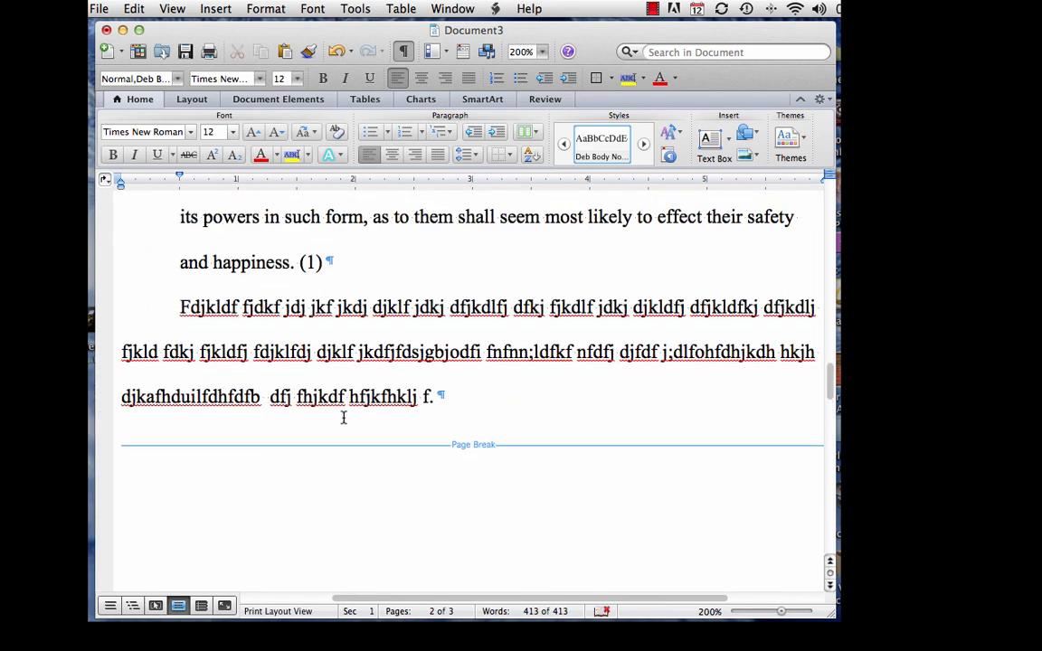
scroll(343, 417, "up", 1)
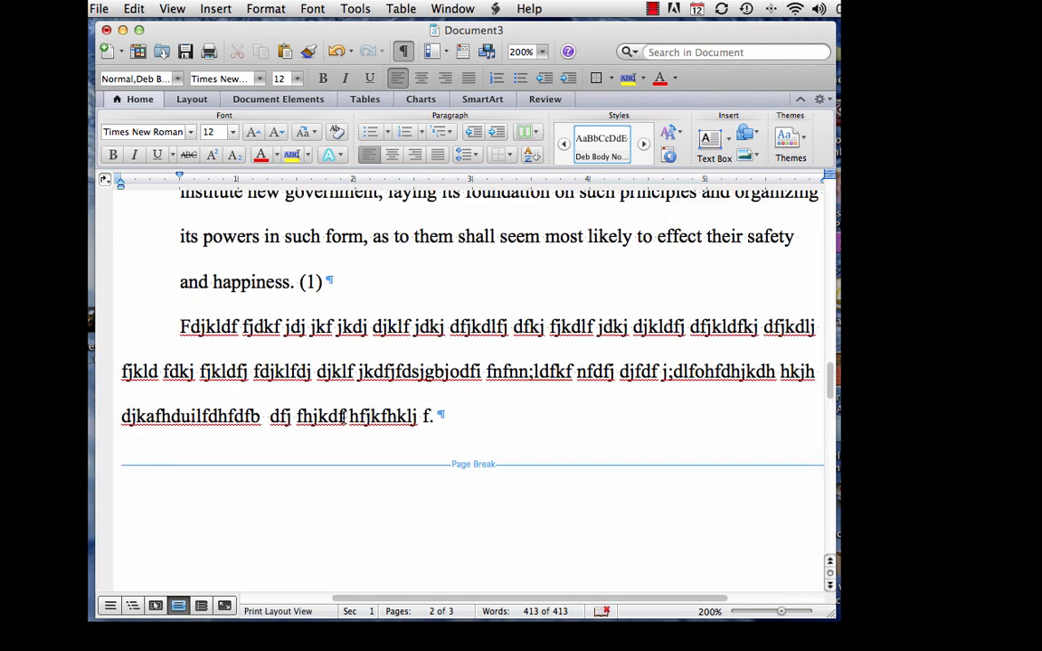
Zoom to 100% and scroll through the pages, including the new third page
left_click(543, 52)
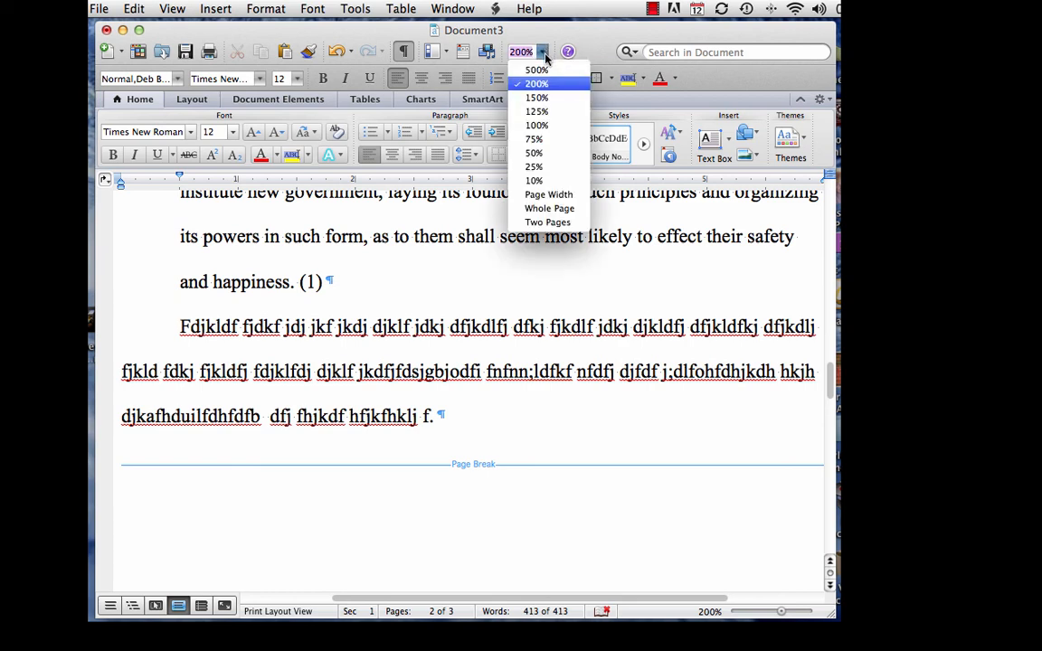
left_click(537, 126)
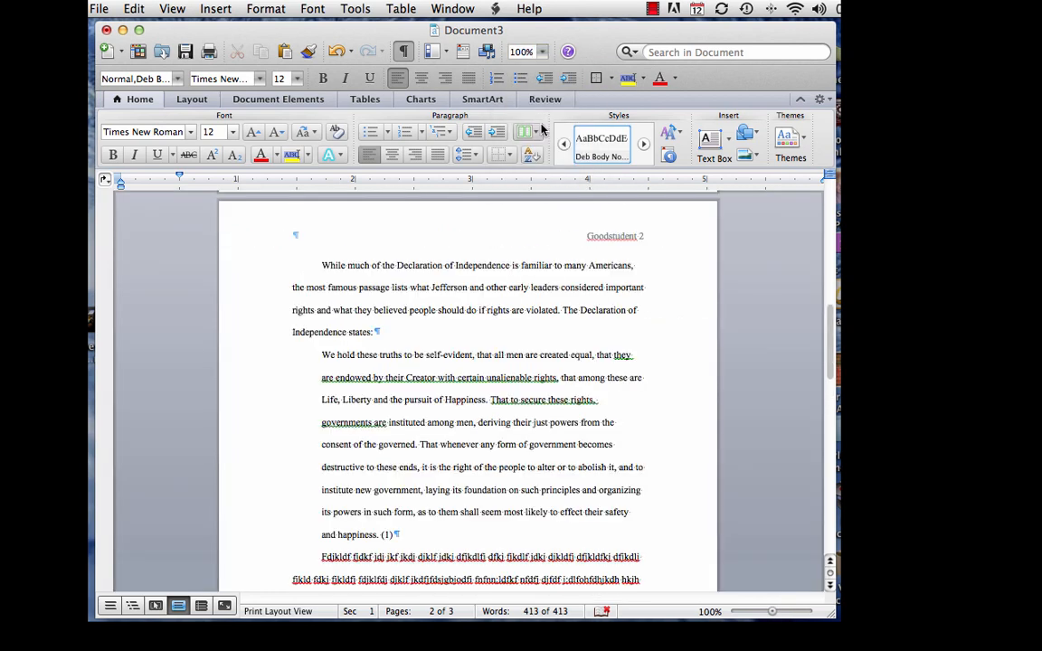
scroll(494, 273, "up", 2)
scroll(493, 274, "up", 10)
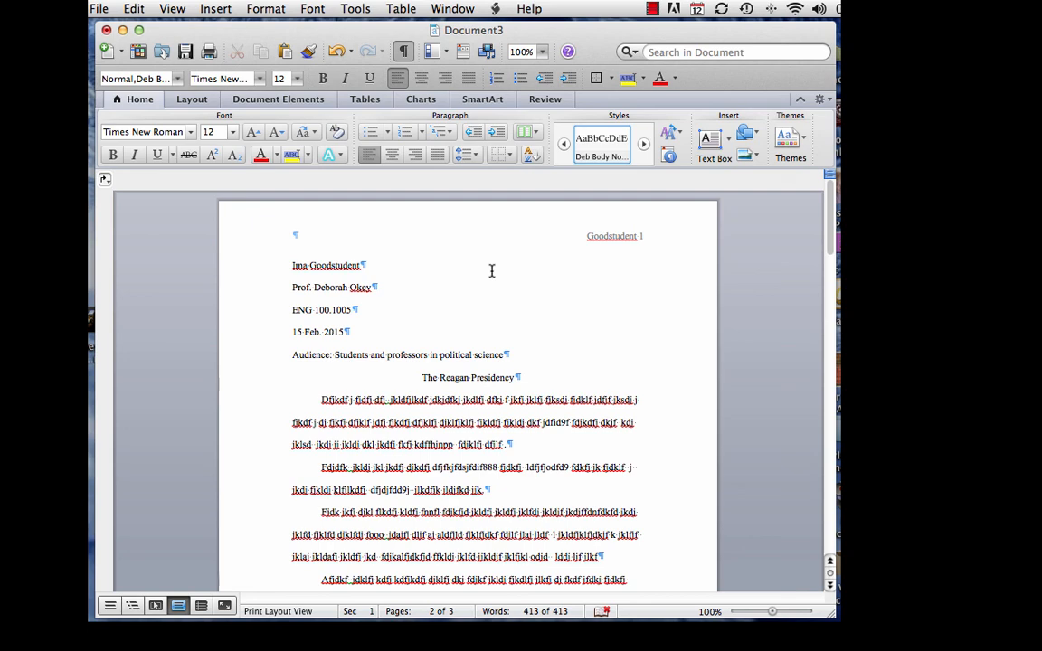
scroll(492, 272, "down", 15)
scroll(498, 281, "down", 5)
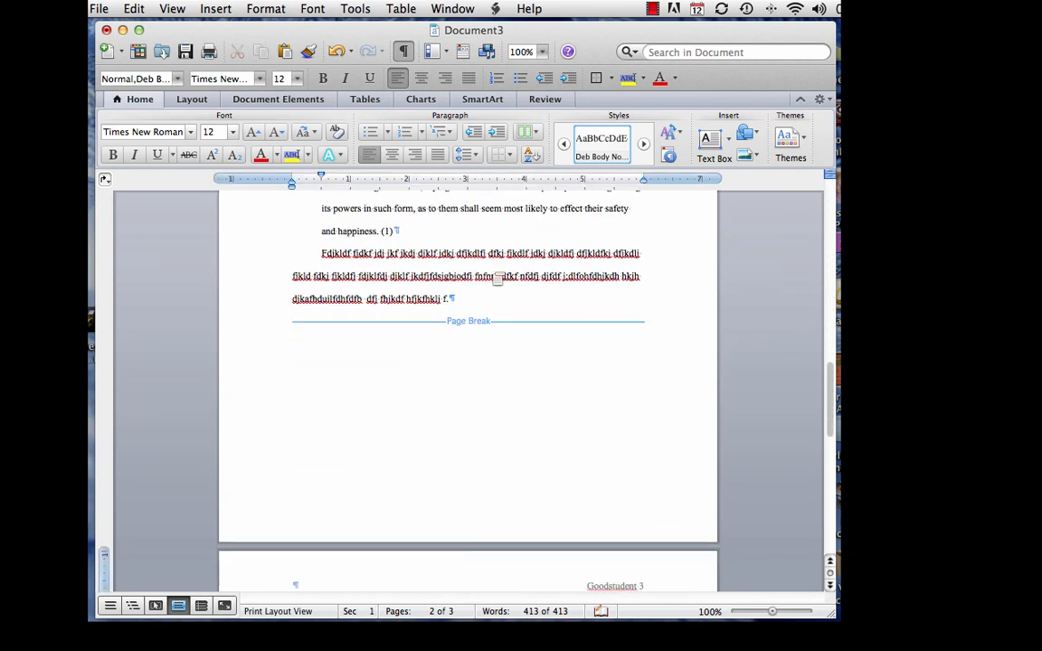
End the filler paragraph with a period and start typing the e-mail address on a new line
left_click(452, 279)
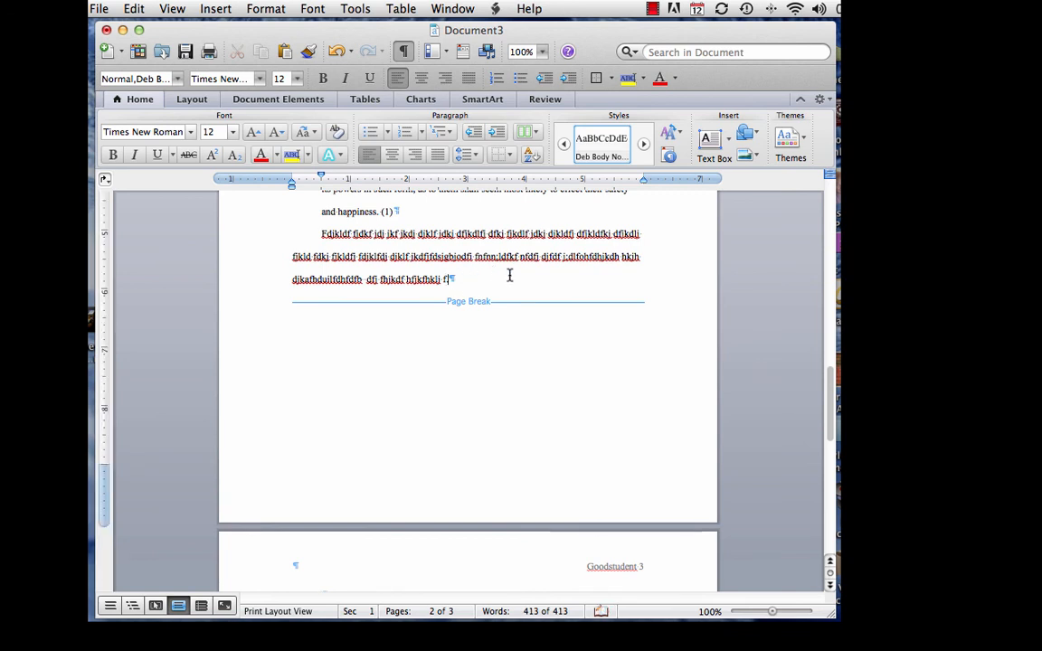
type(".")
key("Return")
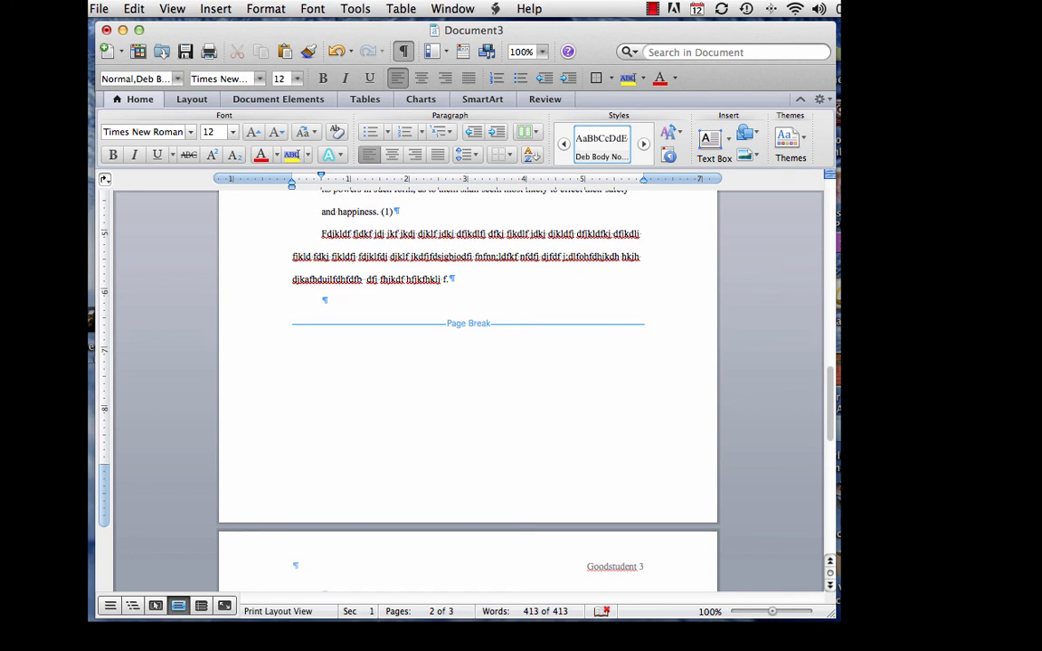
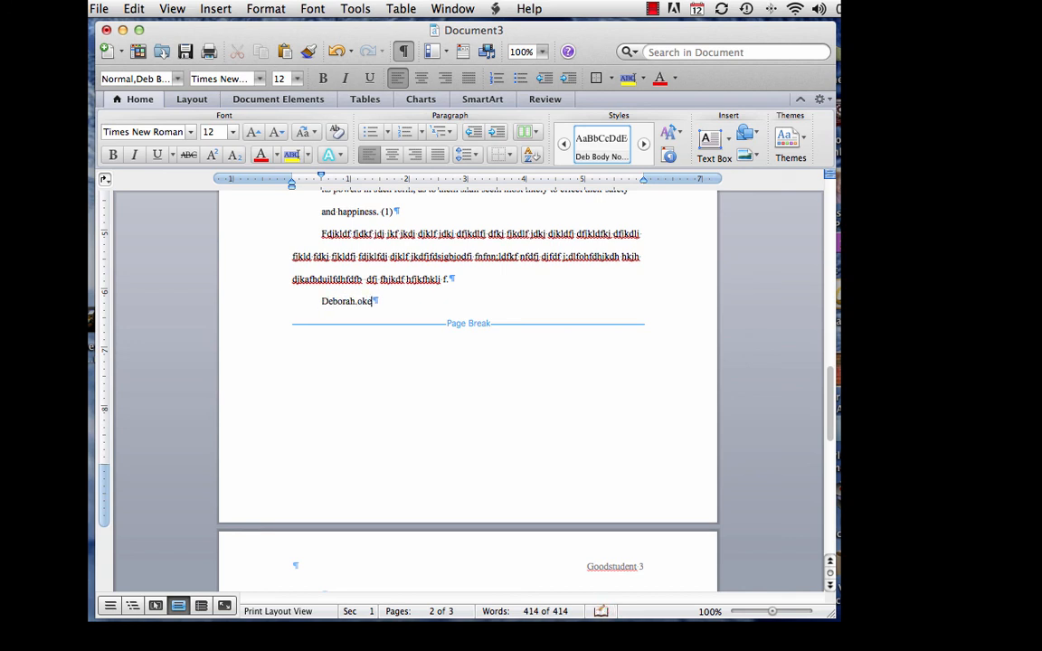
Lowercase the address's first letter and finish the e-mail address so it becomes a hyperlink
left_click(328, 301)
key("BackSpace")
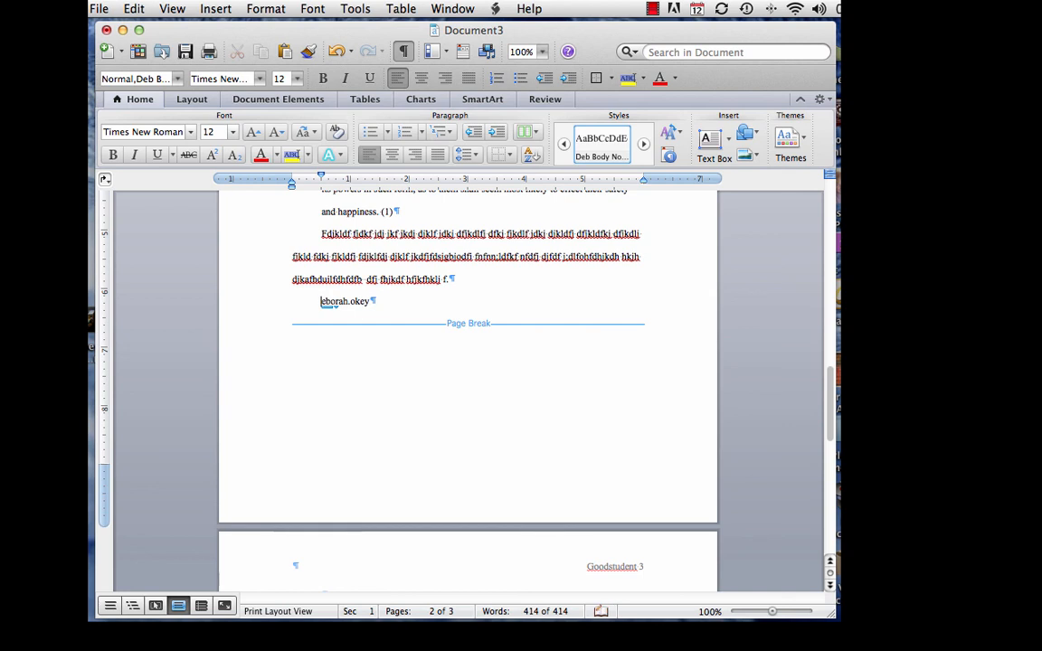
type("d")
scroll(330, 294, "down", 1)
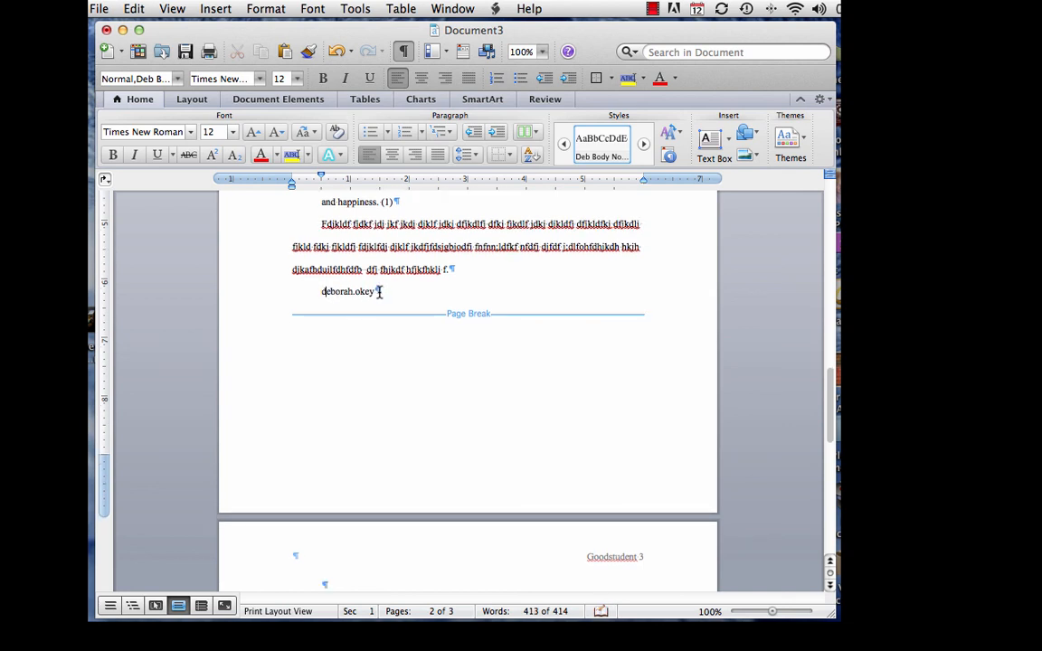
left_click(379, 291)
key("Return")
key("Return")
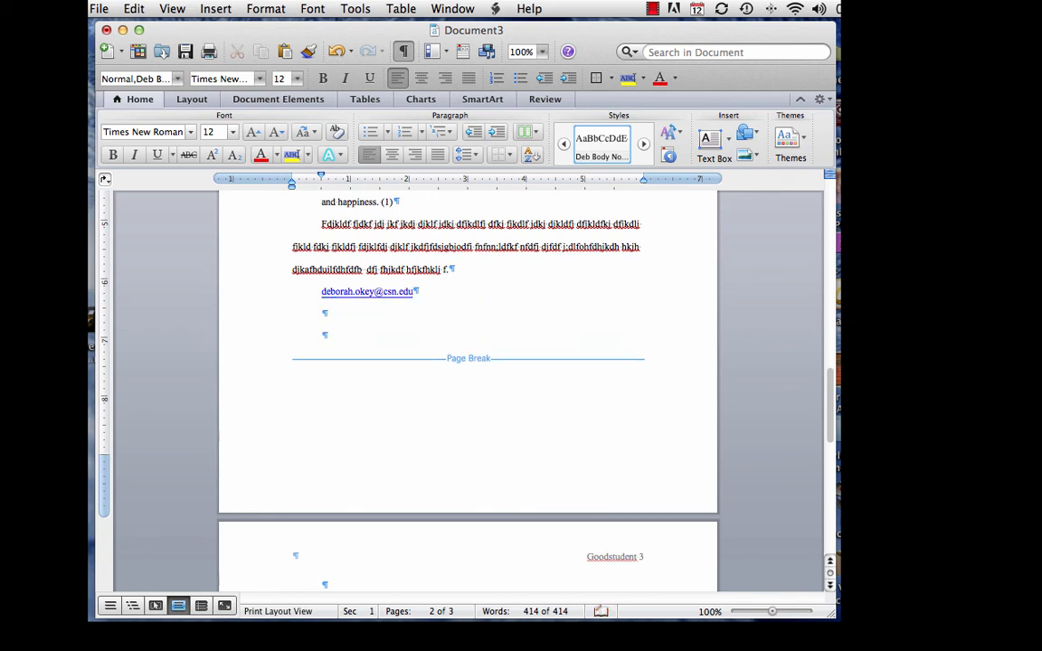